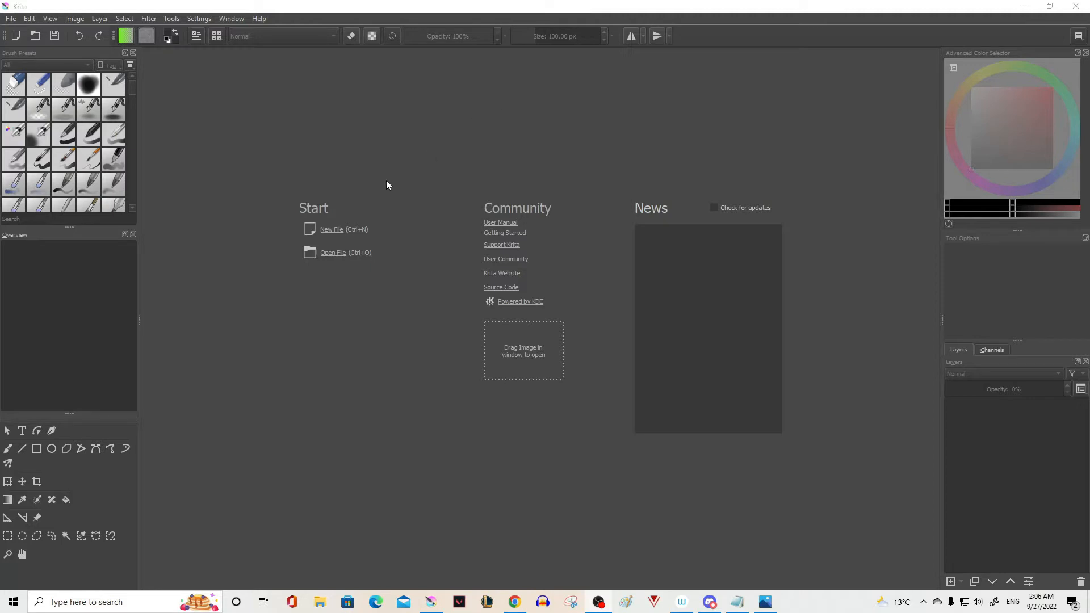
# Start a new custom document and review its pixel width, height and resolution settings
pyautogui.click(344, 235)
pyautogui.moveTo(536, 160)
pyautogui.mouseDown()
pyautogui.moveTo(601, 146)
pyautogui.moveTo(509, 161)
pyautogui.moveTo(537, 157)
pyautogui.mouseUp()
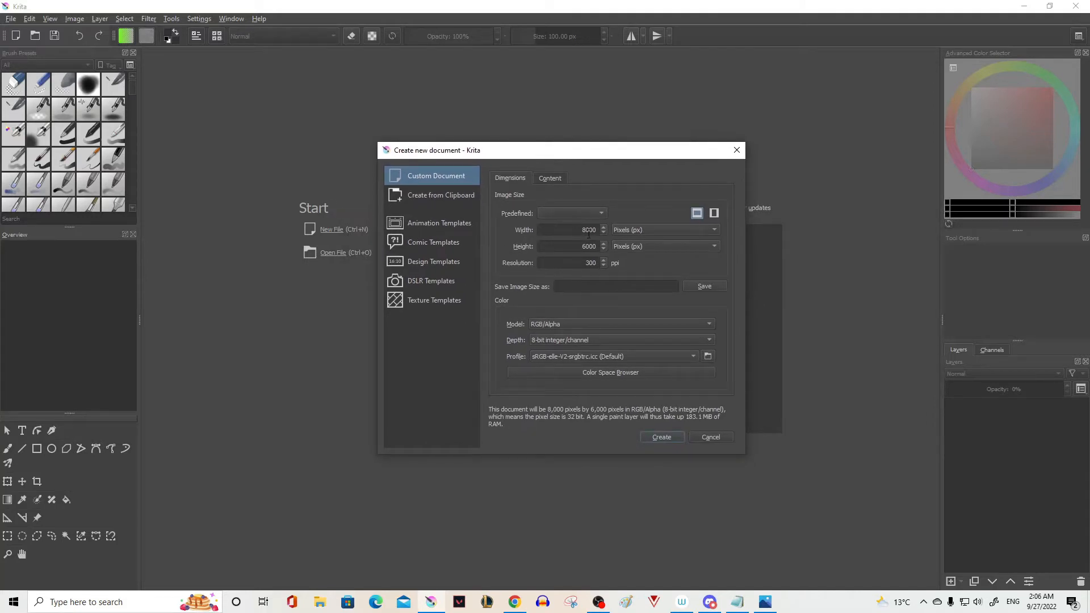
pyautogui.moveTo(562, 232); pyautogui.dragTo(651, 229)
pyautogui.moveTo(560, 232); pyautogui.dragTo(630, 249)
pyautogui.click(559, 263)
# Set the new document's width and height to 3000 pixels each
pyautogui.doubleClick(578, 229)
pyautogui.write('3000')
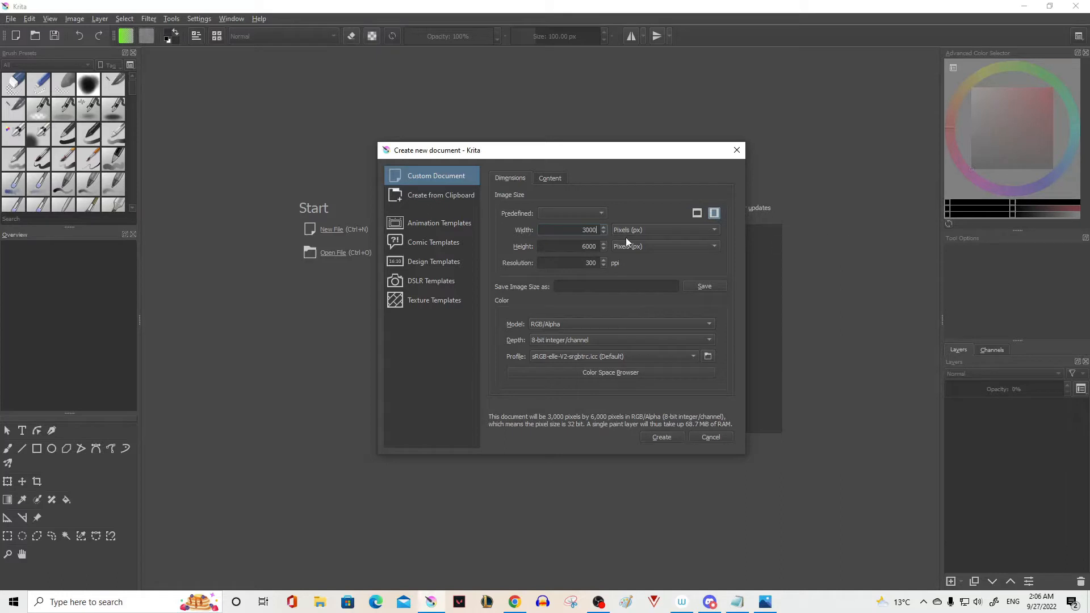
pyautogui.press('Tab')
pyautogui.write('3000')
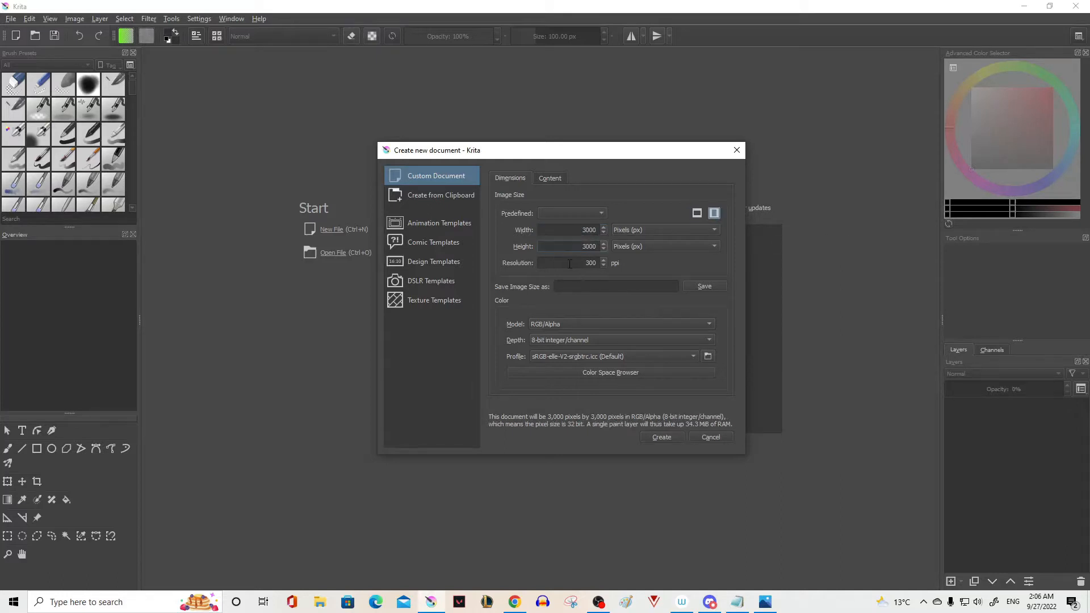
pyautogui.press('Tab')
# Switch the units of the new document's width and height to inches
pyautogui.moveTo(579, 229); pyautogui.dragTo(629, 227)
pyautogui.moveTo(580, 262); pyautogui.dragTo(618, 268)
pyautogui.click(631, 230)
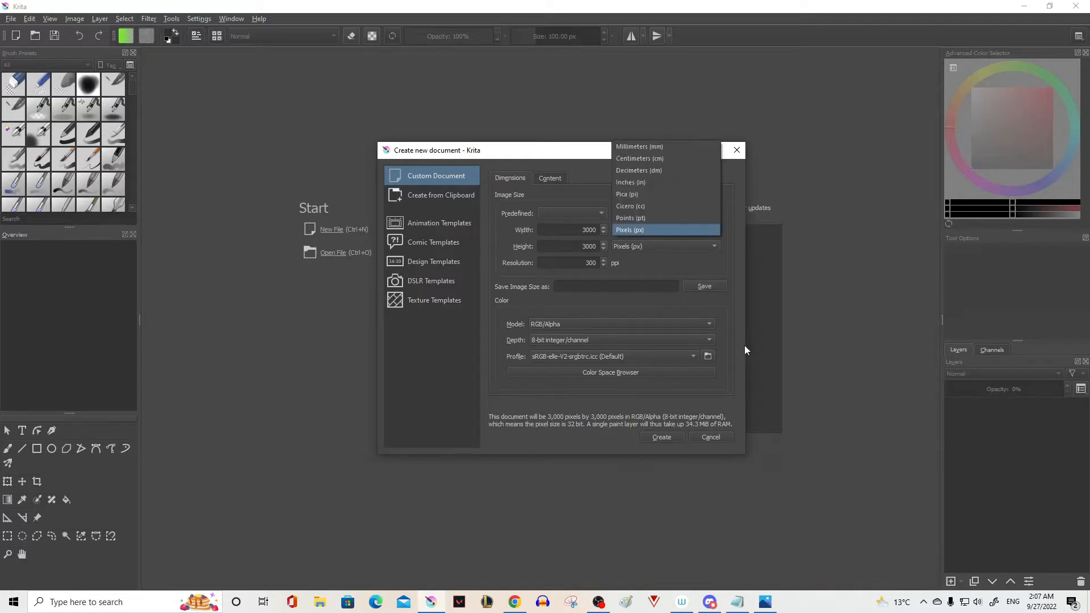
pyautogui.click(630, 182)
pyautogui.click(664, 246)
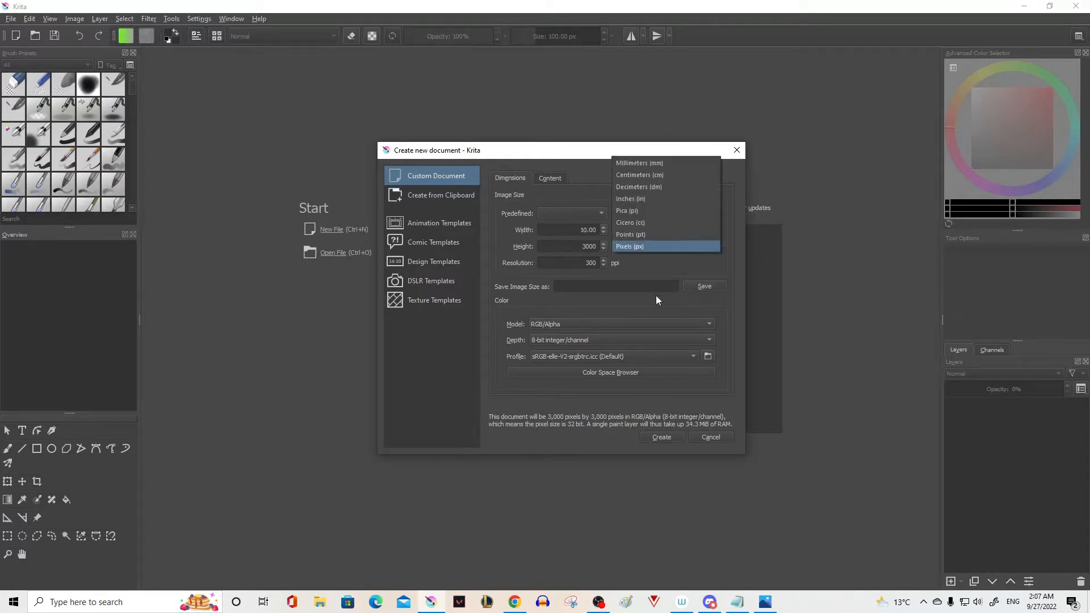
pyautogui.click(628, 196)
# Set the width to 18 inches and the height to 12 inches, and create the document
pyautogui.hotkey('ctrl', 'a')
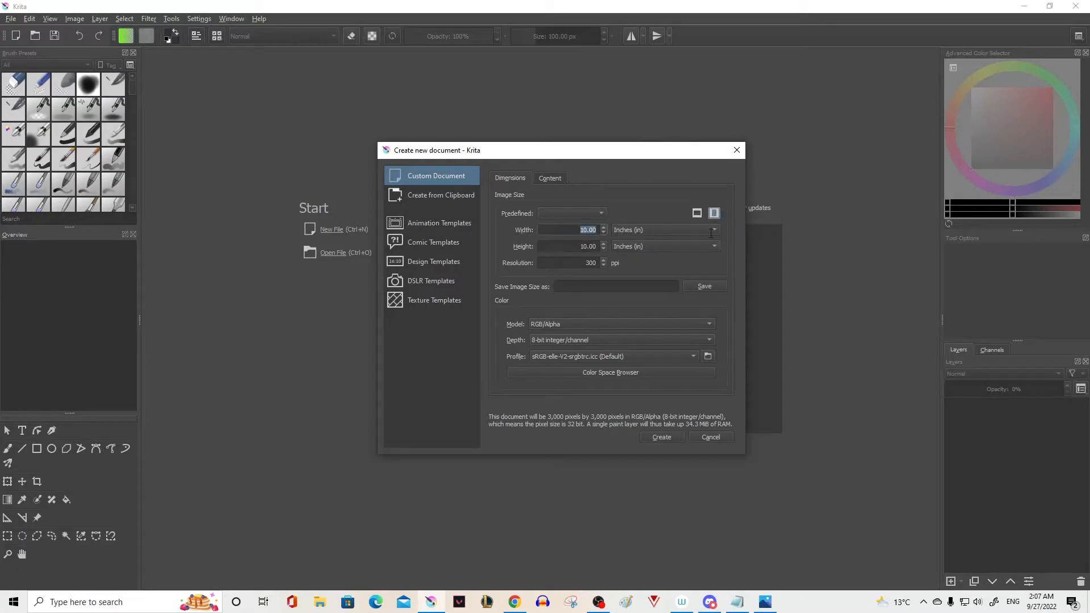
pyautogui.write('18')
pyautogui.press('Tab')
pyautogui.write('12')
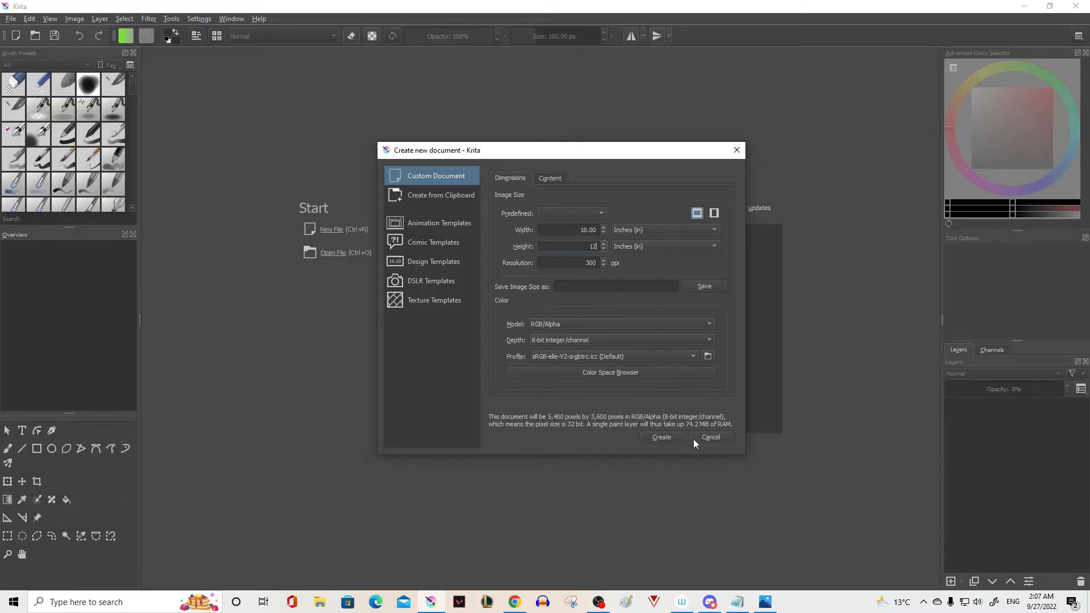
pyautogui.click(665, 436)
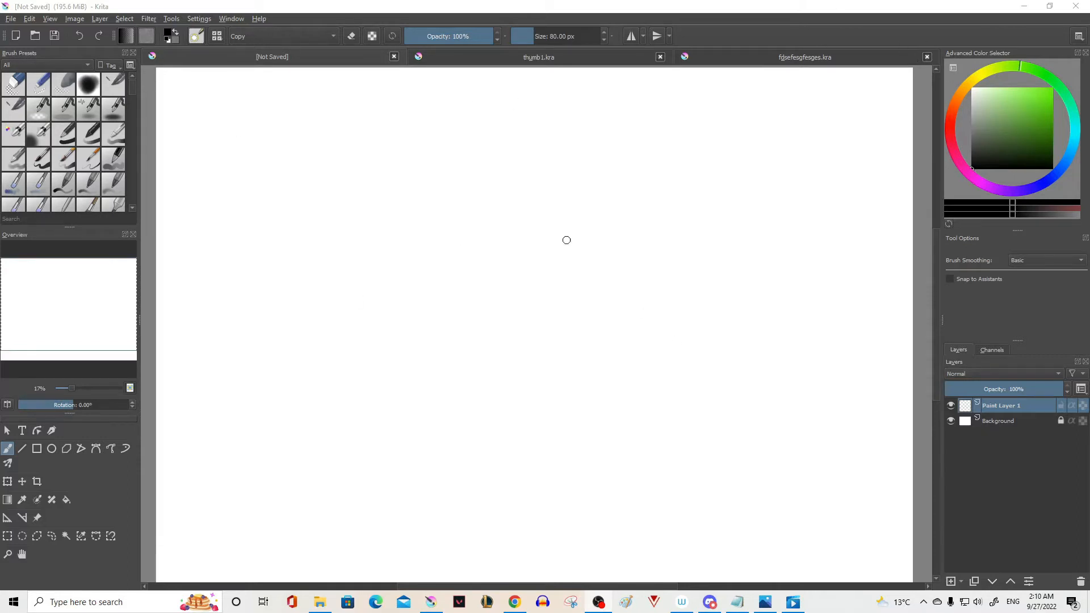
# Undock the Advanced Color Selector over the canvas, dock it back in its place, and pick a teal foreground colour in it
pyautogui.press('e')
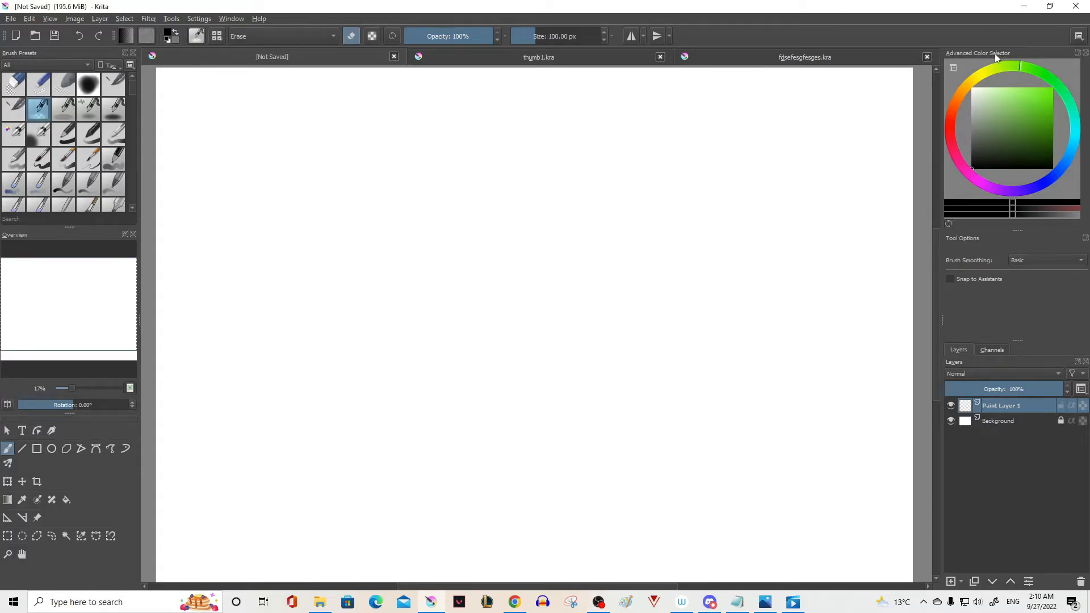
pyautogui.moveTo(980, 53); pyautogui.dragTo(371, 251)
pyautogui.moveTo(538, 298)
pyautogui.mouseDown()
pyautogui.moveTo(533, 196)
pyautogui.moveTo(300, 178)
pyautogui.moveTo(628, 139)
pyautogui.moveTo(633, 165)
pyautogui.moveTo(428, 213)
pyautogui.moveTo(616, 193)
pyautogui.moveTo(561, 194)
pyautogui.moveTo(561, 82)
pyautogui.moveTo(530, 45)
pyautogui.moveTo(50, 195)
pyautogui.moveTo(599, 469)
pyautogui.moveTo(606, 560)
pyautogui.moveTo(960, 39)
pyautogui.moveTo(1006, 124)
pyautogui.moveTo(996, 77)
pyautogui.moveTo(1003, 60)
pyautogui.moveTo(1015, 68)
pyautogui.mouseUp()
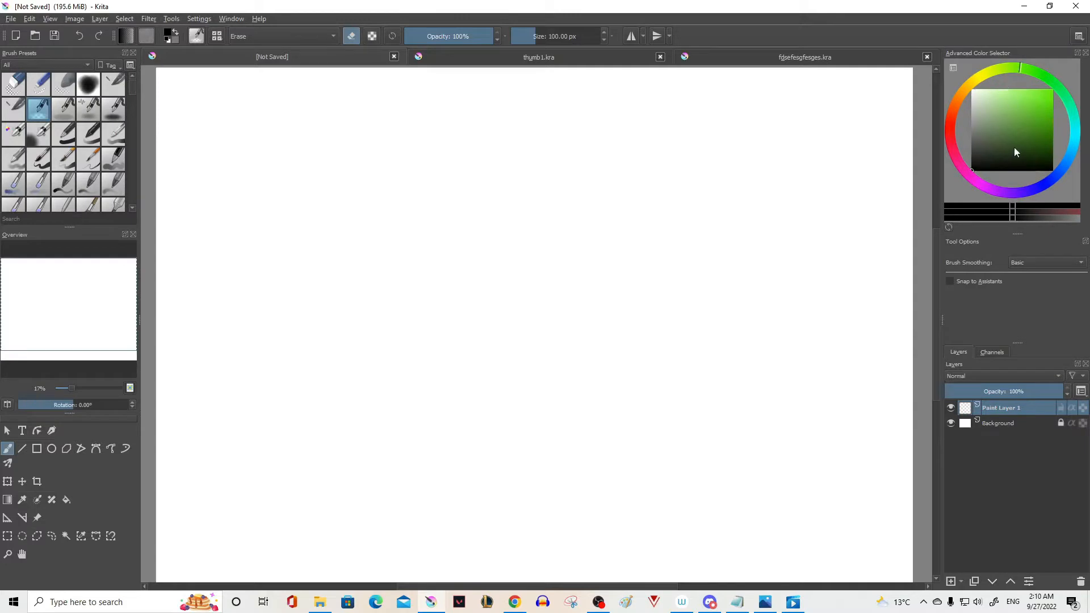
pyautogui.moveTo(964, 94); pyautogui.dragTo(1055, 119)
pyautogui.click(1027, 126)
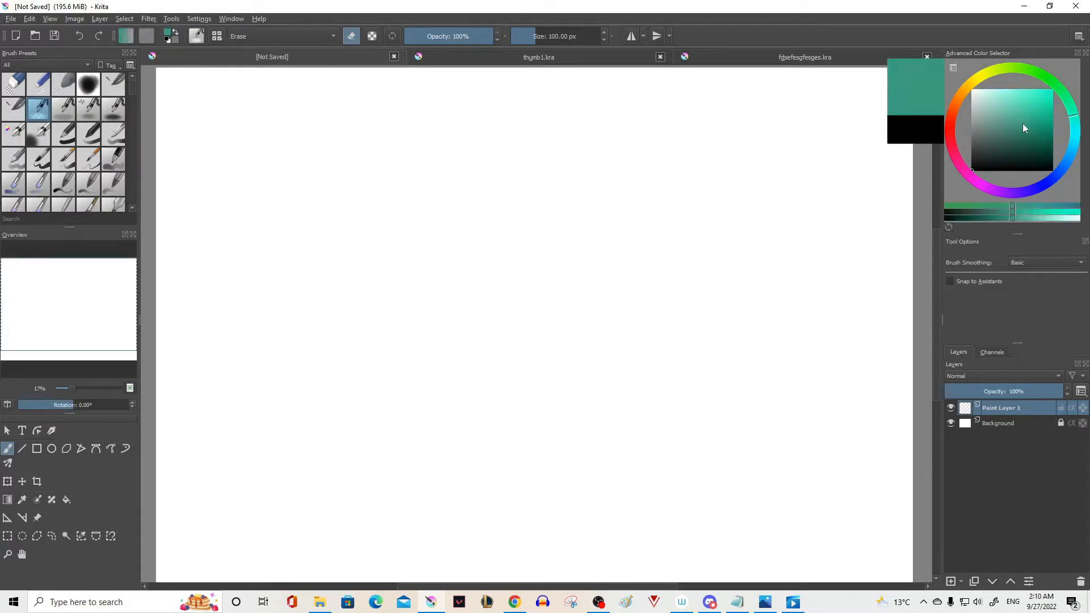
# Open the Advanced Color Selector's settings and choose HSV as the colour model type
pyautogui.click(953, 68)
pyautogui.click(554, 283)
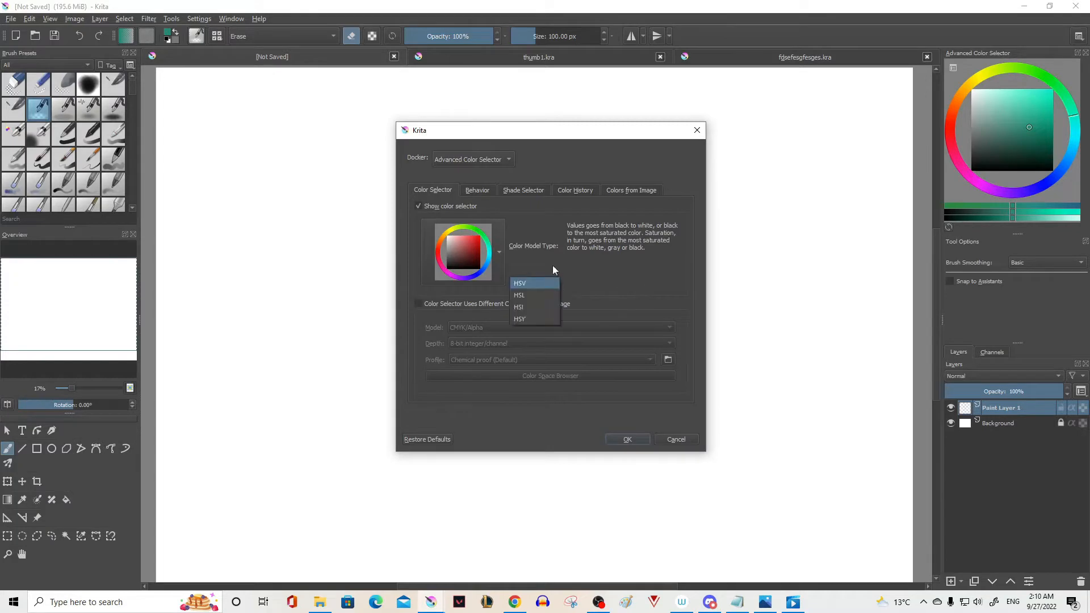
pyautogui.click(530, 283)
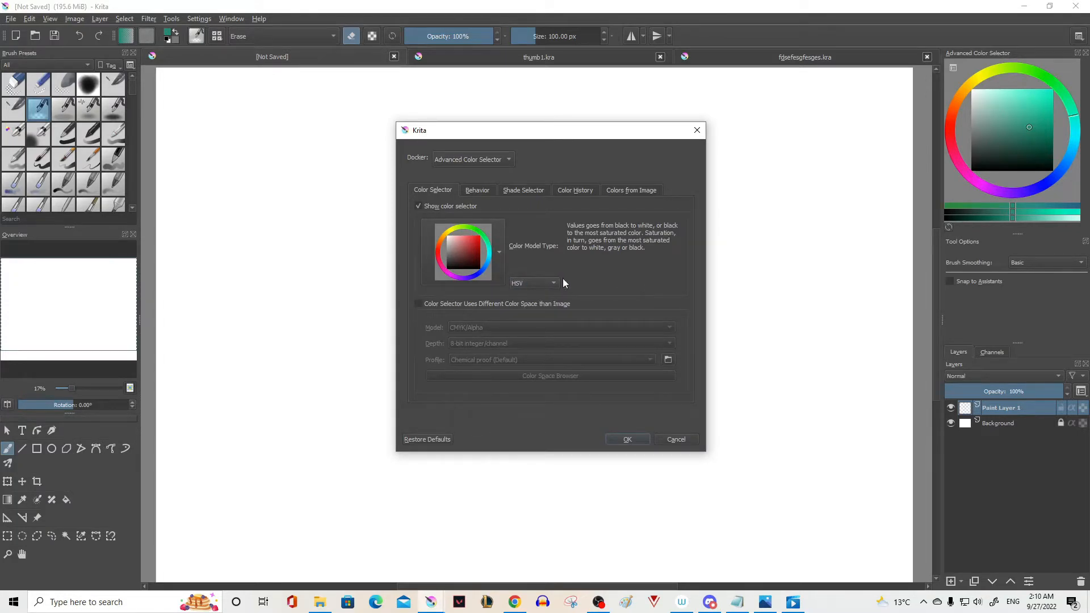
# Choose the hue ring with the black-to-white inner square as the colour selector's shape and apply the settings
pyautogui.click(499, 252)
pyautogui.click(533, 260)
pyautogui.click(497, 254)
pyautogui.click(517, 252)
pyautogui.click(495, 252)
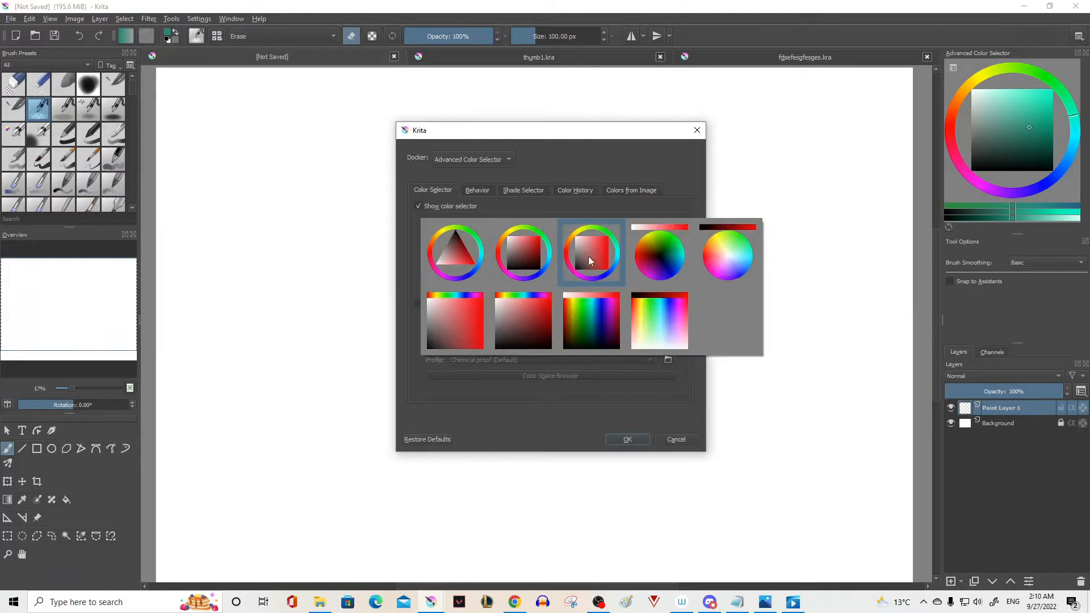
pyautogui.click(522, 259)
pyautogui.click(496, 247)
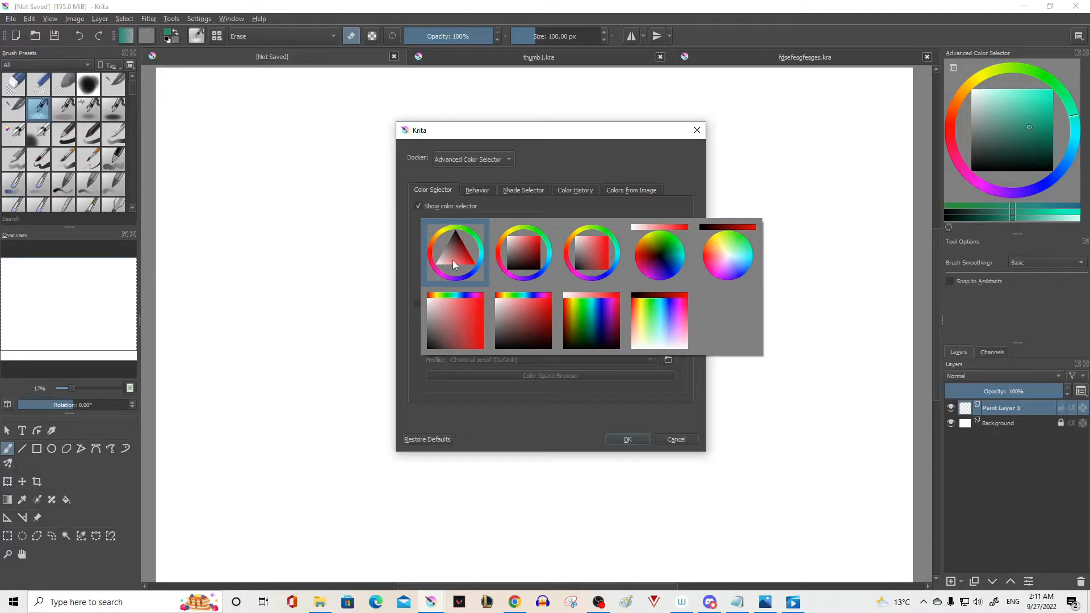
pyautogui.click(520, 257)
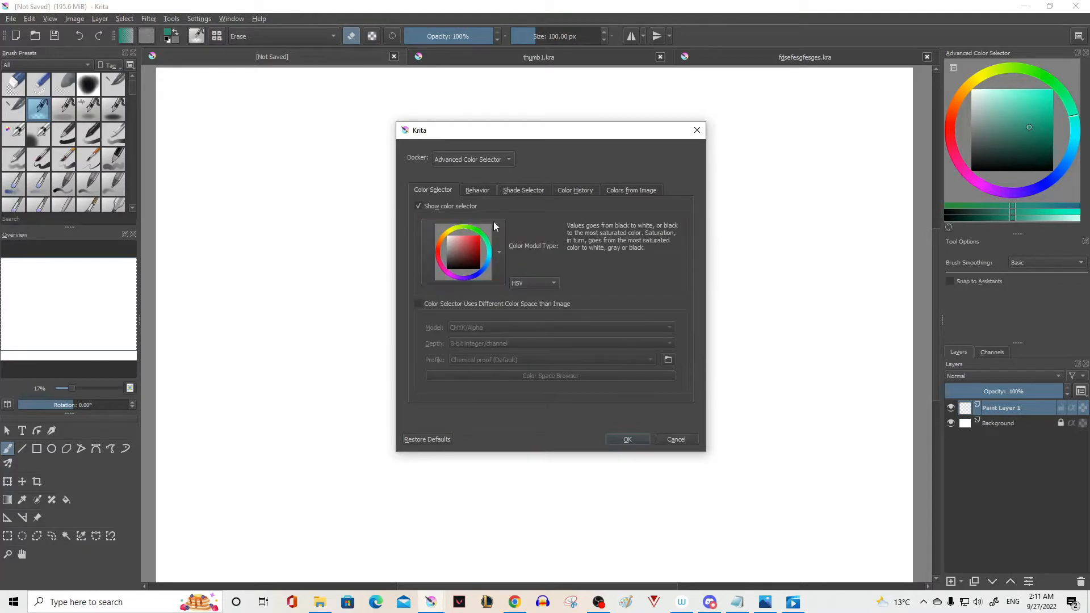
pyautogui.click(628, 438)
# Reset the colours to black and white, and paint a wide zigzag stroke with an inking brush of about 329 px
pyautogui.press('d')
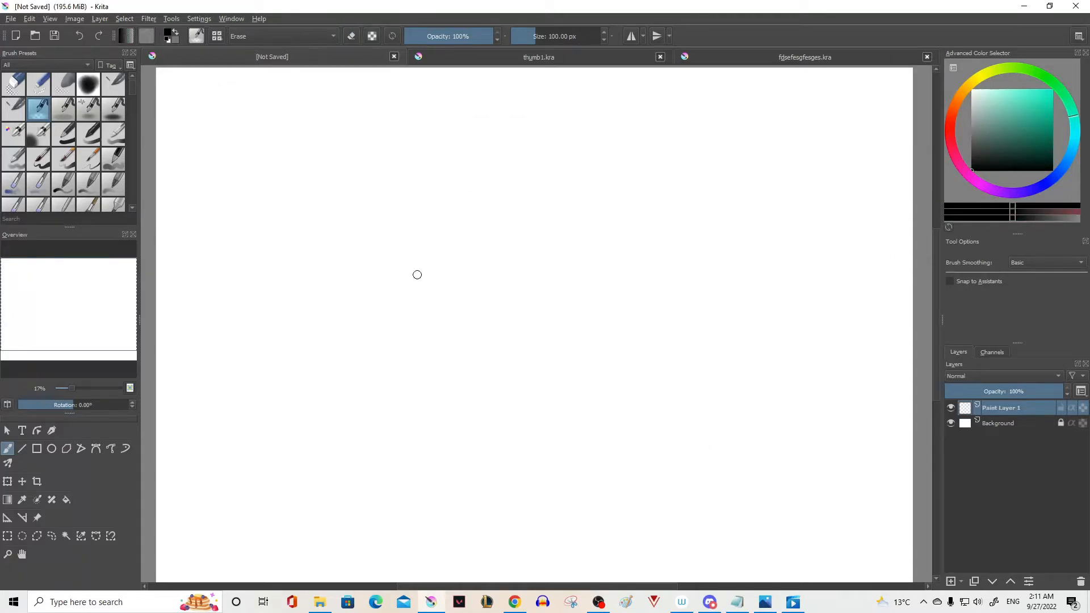
pyautogui.click(88, 134)
pyautogui.click(549, 37)
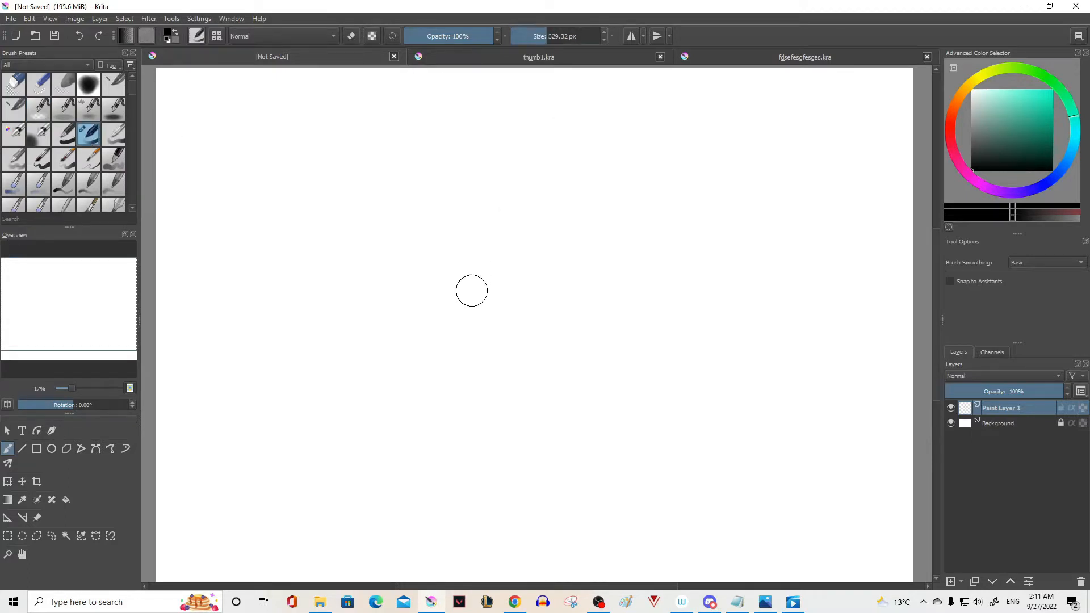
pyautogui.keyDown('ctrl'); pyautogui.scroll(1, 471, 290); pyautogui.keyUp('ctrl')
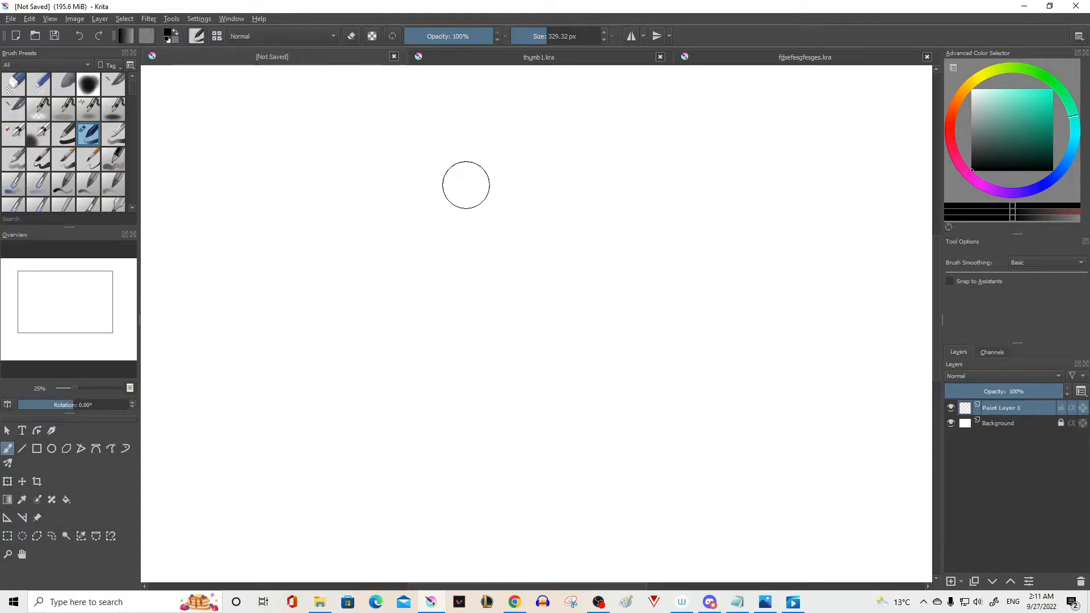
pyautogui.moveTo(454, 167)
pyautogui.mouseDown()
pyautogui.moveTo(438, 187)
pyautogui.moveTo(657, 363)
pyautogui.moveTo(743, 380)
pyautogui.mouseUp()
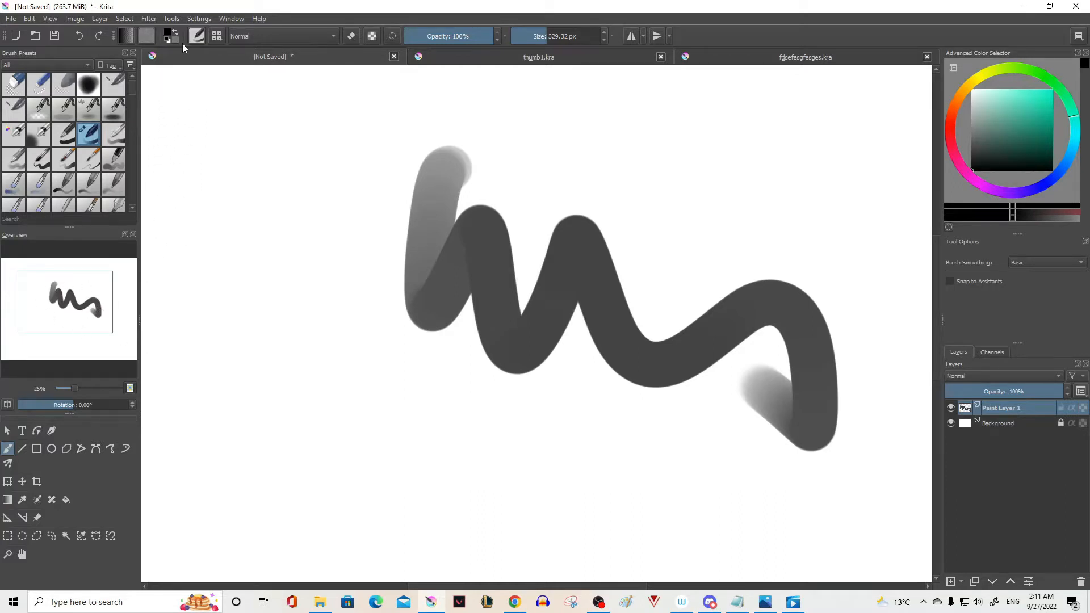
# Look through the list of available dockers to see which ones are enabled, and close it without changes
pyautogui.click(201, 21)
pyautogui.click(200, 20)
pyautogui.click(204, 21)
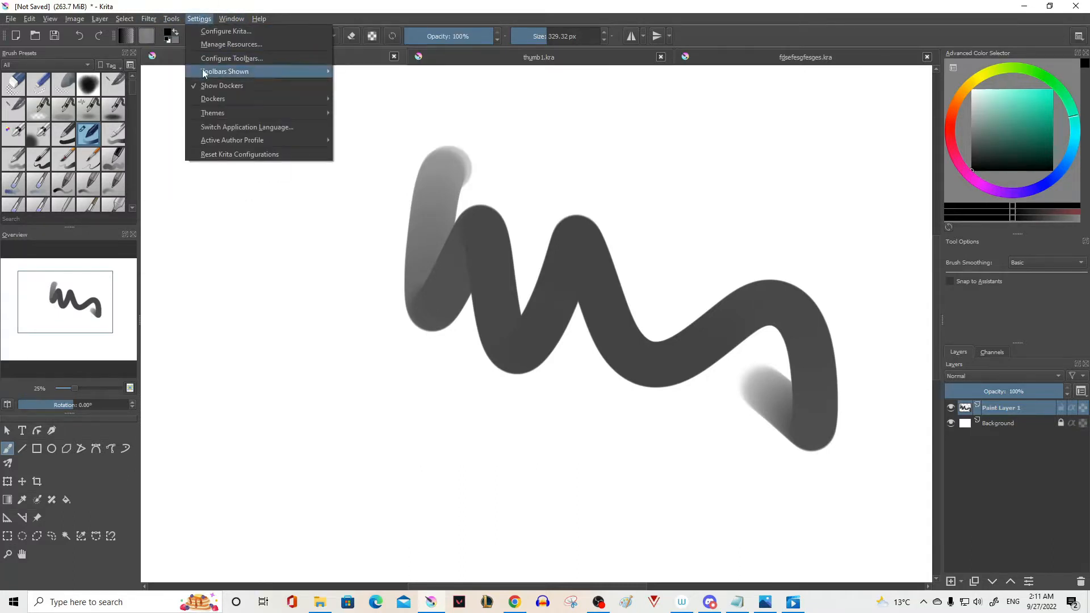
pyautogui.moveTo(203, 101)
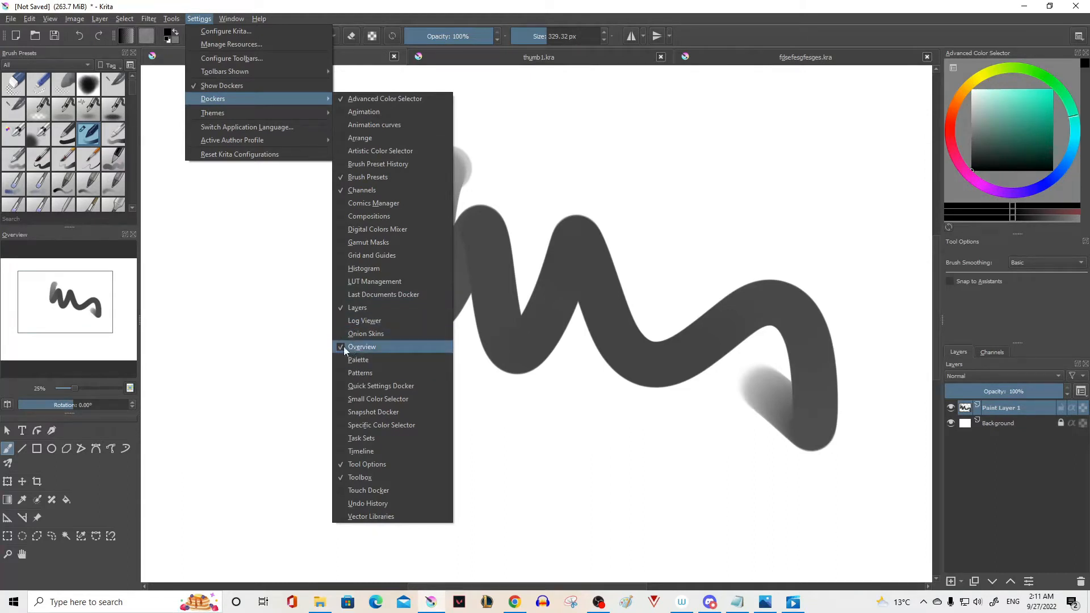
pyautogui.click(441, 3)
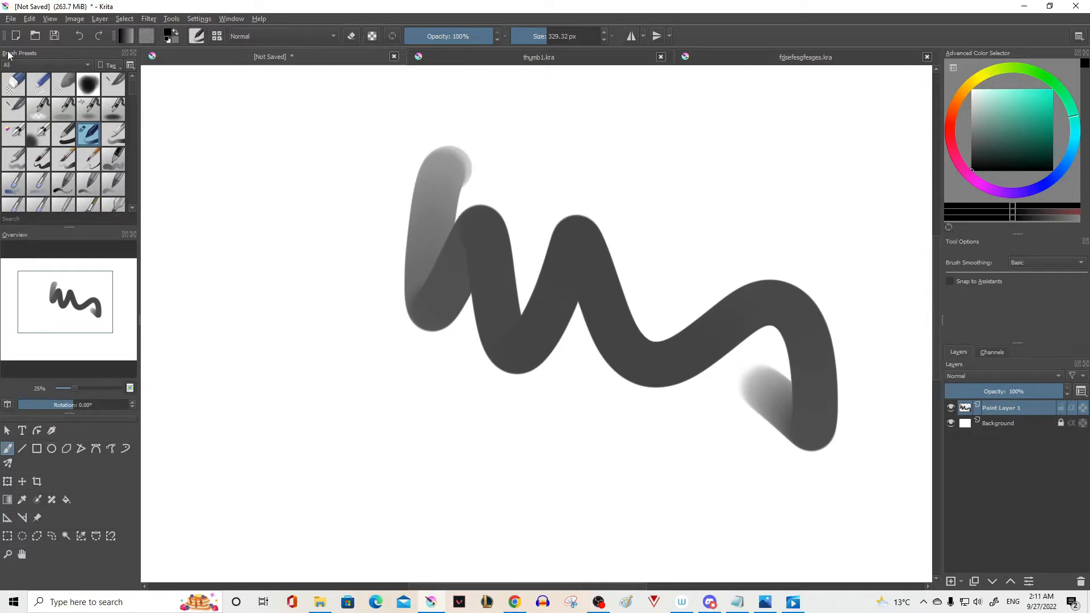
# Paint more wide wavy strokes with the current brush and a thin wavy line at the drawing's left with a 40 px brush preset
pyautogui.scroll(-8, 46, 128)
pyautogui.scroll(10, 46, 128)
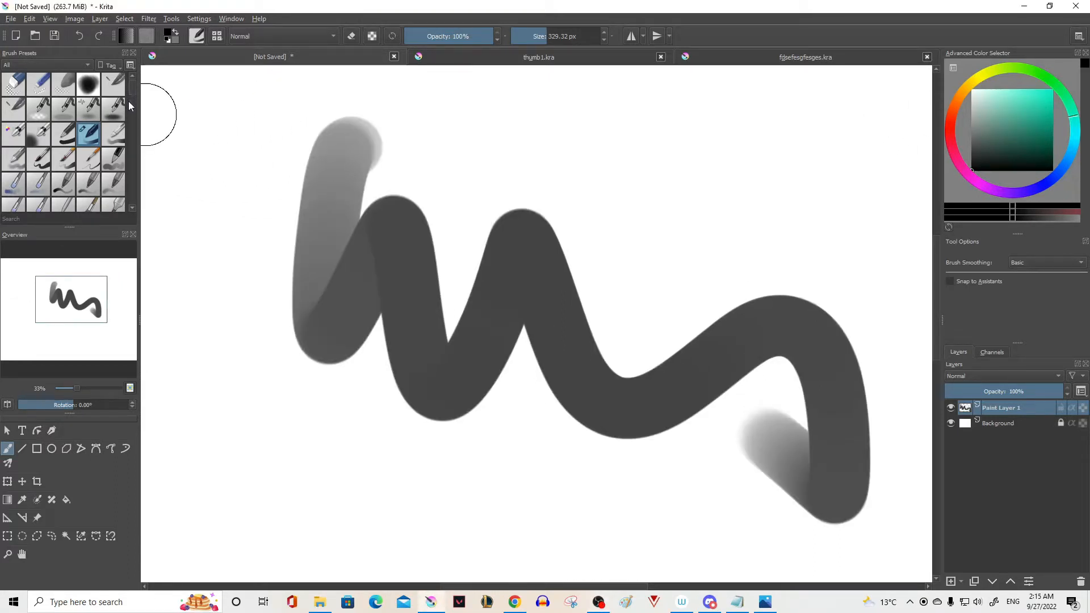
pyautogui.moveTo(132, 88)
pyautogui.mouseDown()
pyautogui.moveTo(128, 103)
pyautogui.moveTo(130, 90)
pyautogui.mouseUp()
pyautogui.moveTo(338, 129)
pyautogui.mouseDown()
pyautogui.moveTo(274, 186)
pyautogui.moveTo(437, 173)
pyautogui.moveTo(736, 226)
pyautogui.moveTo(470, 264)
pyautogui.moveTo(659, 215)
pyautogui.moveTo(622, 239)
pyautogui.moveTo(627, 278)
pyautogui.moveTo(570, 261)
pyautogui.mouseUp()
pyautogui.click(64, 159)
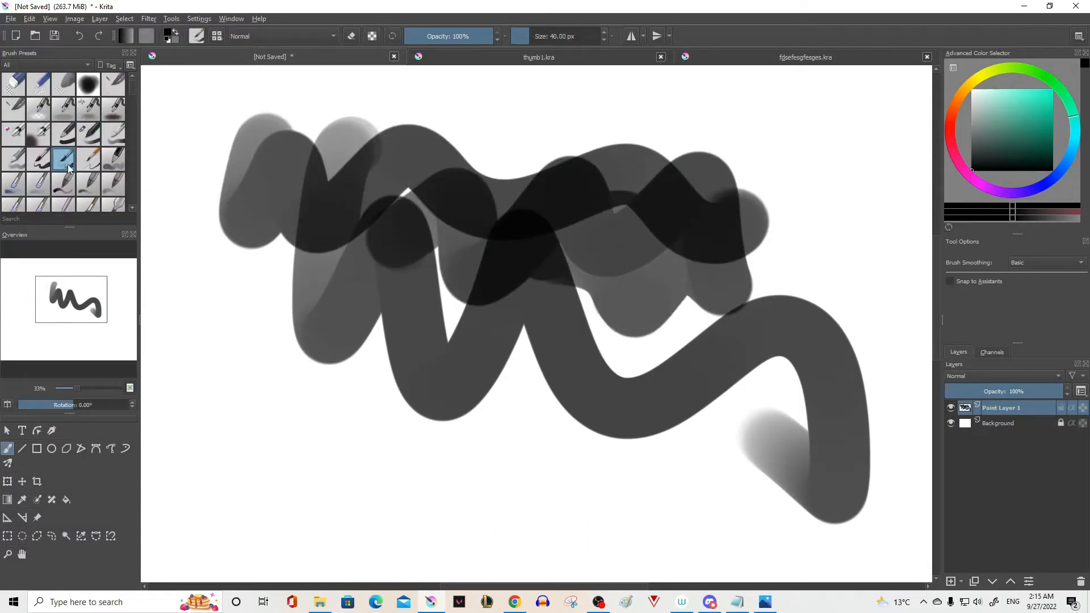
pyautogui.moveTo(286, 183)
pyautogui.mouseDown()
pyautogui.moveTo(208, 298)
pyautogui.moveTo(400, 393)
pyautogui.mouseUp()
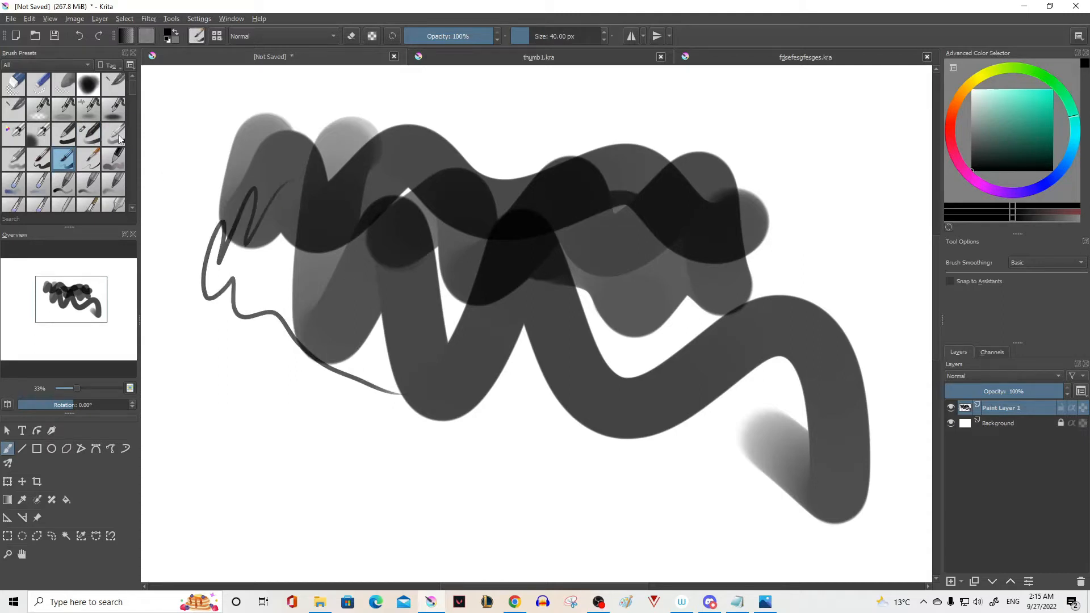
# Paint a large textured black patch across the lower strokes, and a soft smudged patch at the upper right with another brush of about 414 px
pyautogui.scroll(-5, 132, 95)
pyautogui.click(113, 103)
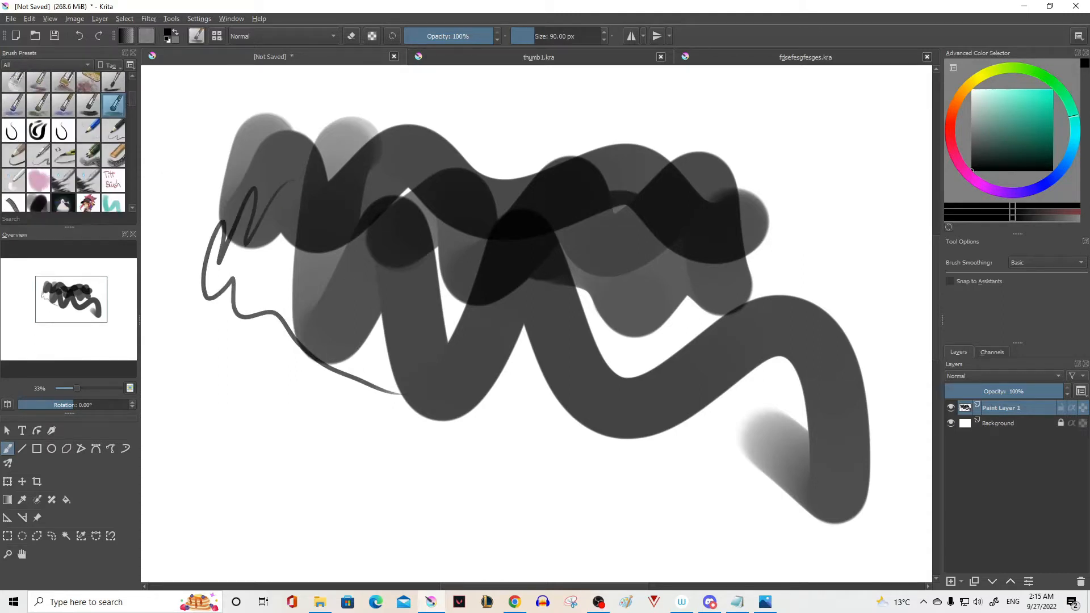
pyautogui.click(546, 35)
pyautogui.moveTo(487, 389)
pyautogui.mouseDown()
pyautogui.moveTo(553, 493)
pyautogui.moveTo(341, 431)
pyautogui.moveTo(379, 413)
pyautogui.moveTo(319, 402)
pyautogui.moveTo(225, 458)
pyautogui.moveTo(608, 471)
pyautogui.moveTo(655, 499)
pyautogui.moveTo(463, 434)
pyautogui.moveTo(333, 454)
pyautogui.moveTo(239, 374)
pyautogui.moveTo(337, 371)
pyautogui.moveTo(247, 338)
pyautogui.mouseUp()
pyautogui.click(39, 107)
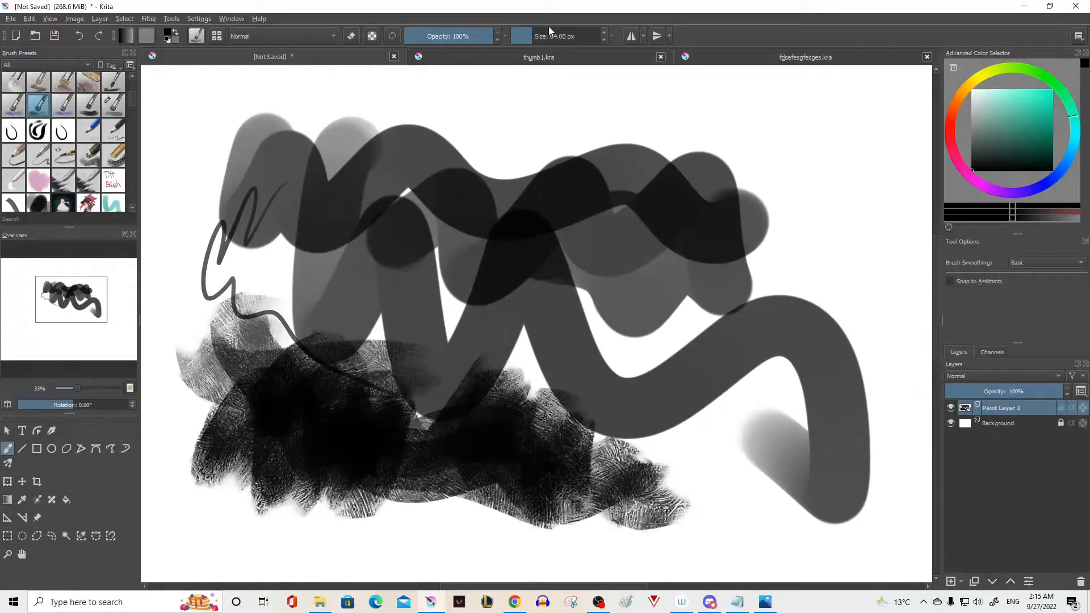
pyautogui.moveTo(774, 195); pyautogui.dragTo(765, 135)
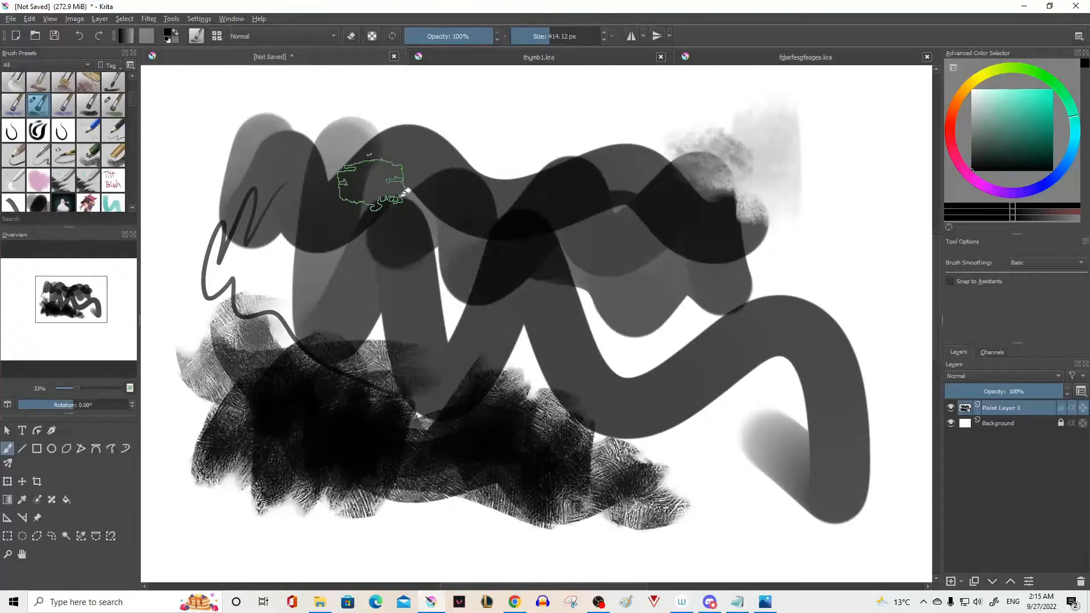
# Browse further down the brush presets and select one of the paint brushes with a purple stroke preview
pyautogui.scroll(-3, 108, 138)
pyautogui.scroll(-5, 89, 139)
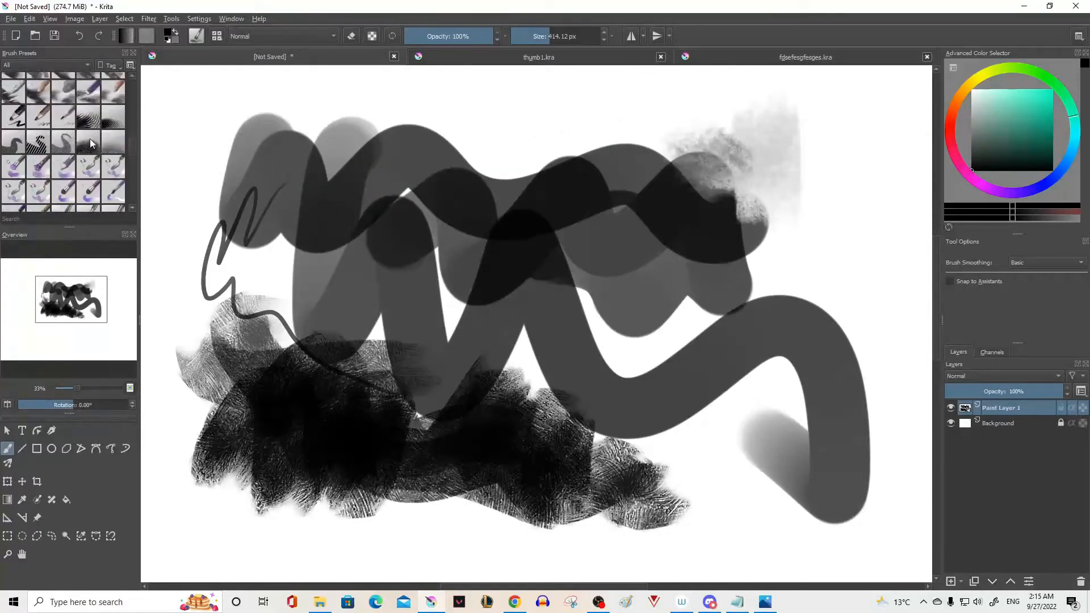
pyautogui.scroll(-3, 18, 121)
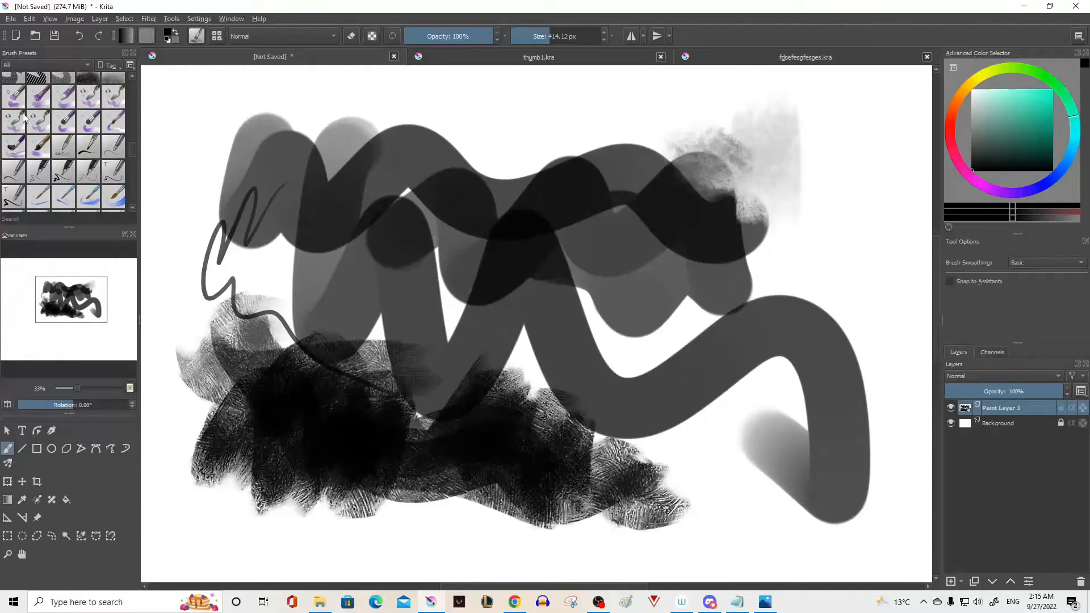
pyautogui.click(65, 101)
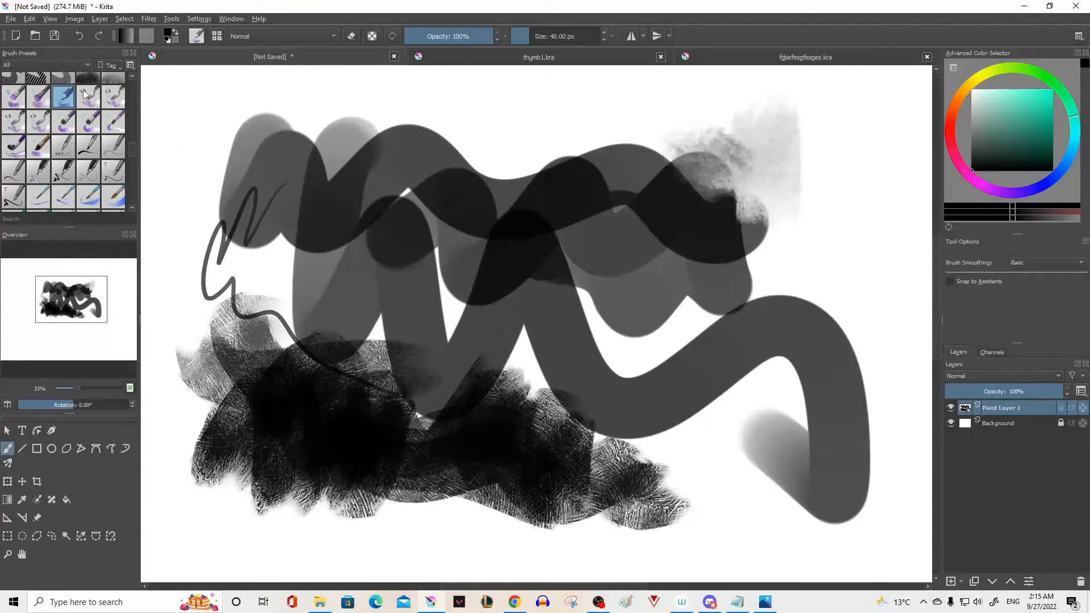
pyautogui.click(87, 98)
# Clear all test strokes from Paint Layer 1, and paint a small pink patch near the canvas's upper middle with a brush of about 156 px
pyautogui.hotkey('shift', 'Delete')
pyautogui.press('Insert')
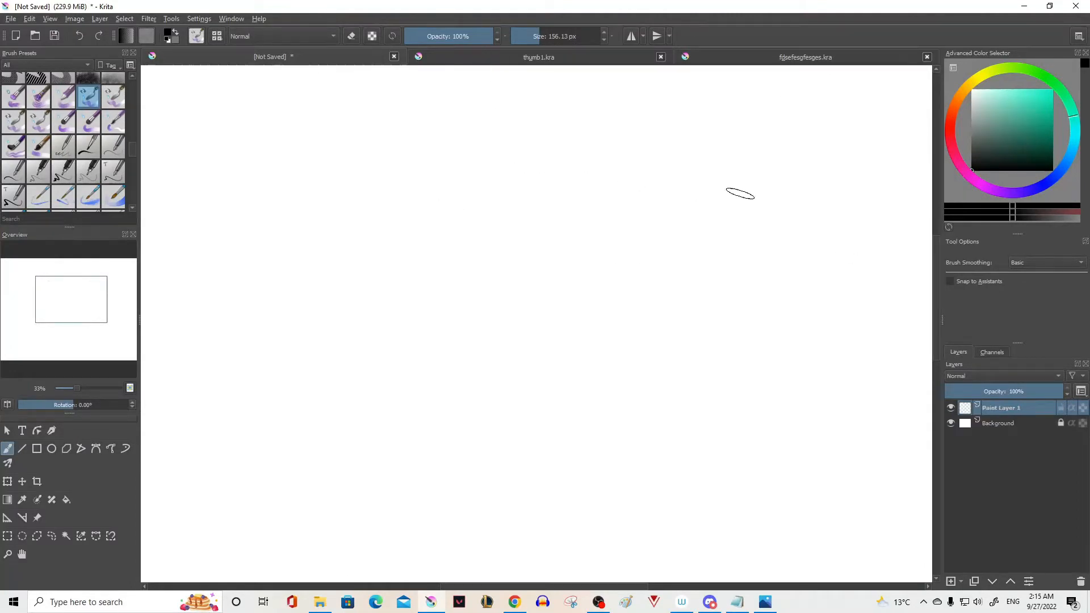
pyautogui.click(958, 162)
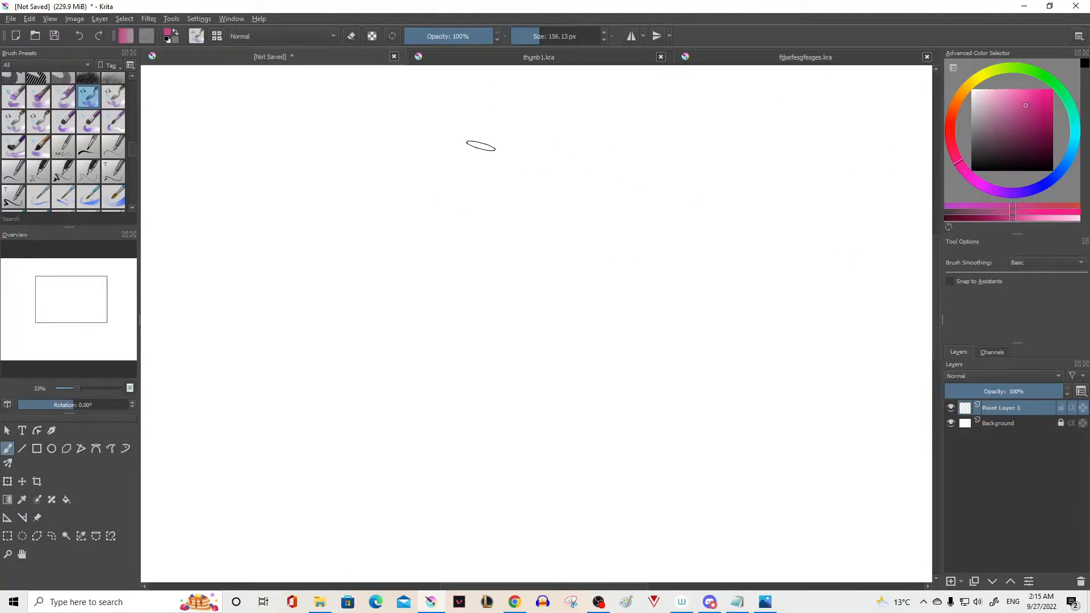
pyautogui.moveTo(481, 146)
pyautogui.mouseDown()
pyautogui.moveTo(493, 199)
pyautogui.moveTo(504, 204)
pyautogui.moveTo(512, 138)
pyautogui.moveTo(526, 173)
pyautogui.moveTo(527, 189)
pyautogui.moveTo(517, 139)
pyautogui.moveTo(513, 184)
pyautogui.moveTo(494, 184)
pyautogui.moveTo(496, 218)
pyautogui.moveTo(531, 181)
pyautogui.moveTo(533, 191)
pyautogui.moveTo(505, 184)
pyautogui.moveTo(490, 196)
pyautogui.moveTo(466, 184)
pyautogui.moveTo(466, 224)
pyautogui.mouseUp()
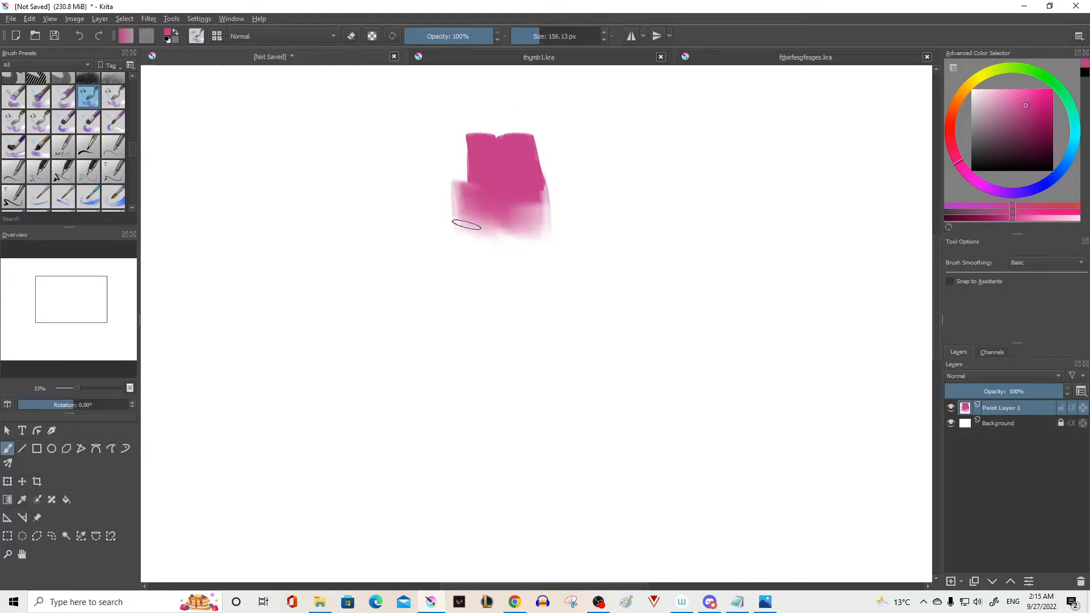
# Choose a turquoise colour and paint it over the pink patch's upper half and sides, blending the two colours
pyautogui.click(1074, 132)
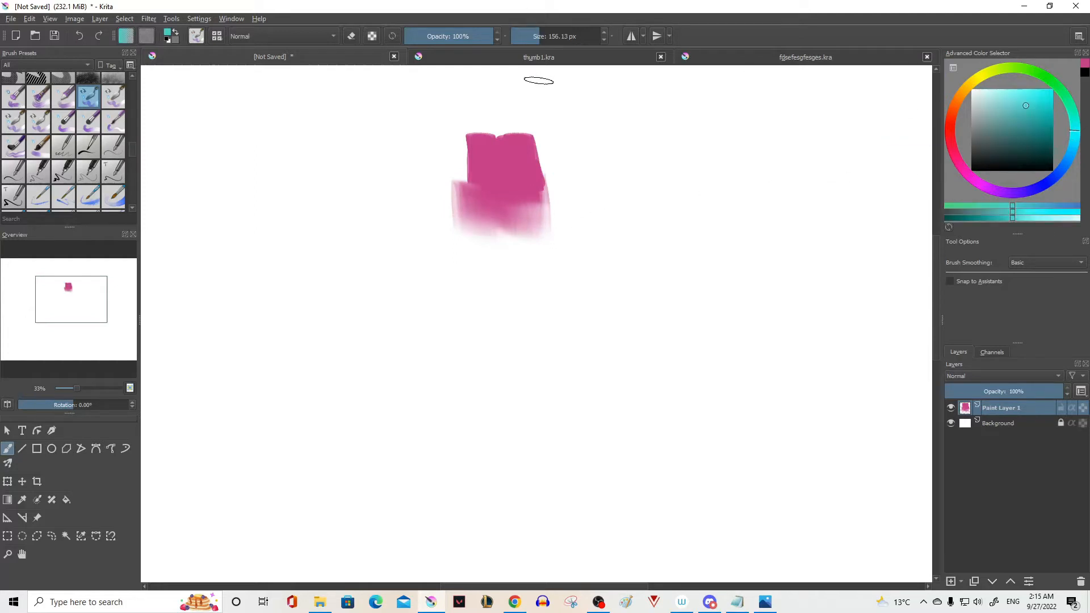
pyautogui.scroll(2, 488, 102)
pyautogui.moveTo(594, 180)
pyautogui.mouseDown()
pyautogui.moveTo(573, 238)
pyautogui.moveTo(583, 191)
pyautogui.moveTo(602, 229)
pyautogui.moveTo(617, 183)
pyautogui.mouseUp()
pyautogui.moveTo(574, 232)
pyautogui.mouseDown()
pyautogui.moveTo(573, 290)
pyautogui.moveTo(569, 270)
pyautogui.moveTo(558, 276)
pyautogui.moveTo(578, 273)
pyautogui.moveTo(590, 235)
pyautogui.moveTo(597, 245)
pyautogui.moveTo(576, 204)
pyautogui.mouseUp()
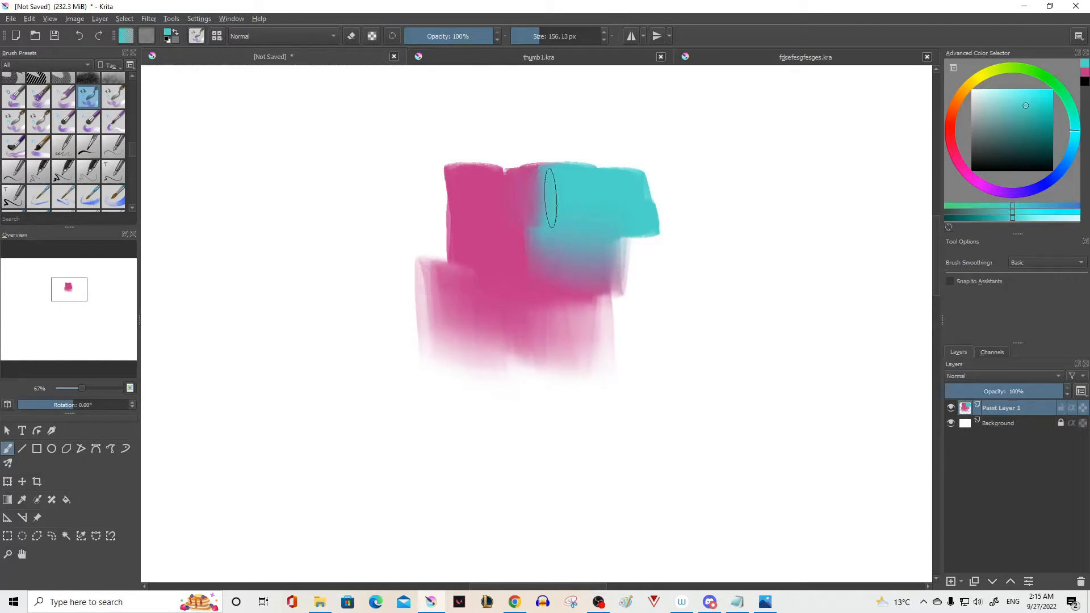
pyautogui.moveTo(637, 207)
pyautogui.mouseDown()
pyautogui.moveTo(704, 218)
pyautogui.moveTo(682, 213)
pyautogui.moveTo(621, 240)
pyautogui.moveTo(659, 227)
pyautogui.mouseUp()
pyautogui.moveTo(613, 301); pyautogui.dragTo(607, 344)
pyautogui.moveTo(437, 214)
pyautogui.mouseDown()
pyautogui.moveTo(471, 188)
pyautogui.moveTo(470, 267)
pyautogui.moveTo(377, 244)
pyautogui.mouseUp()
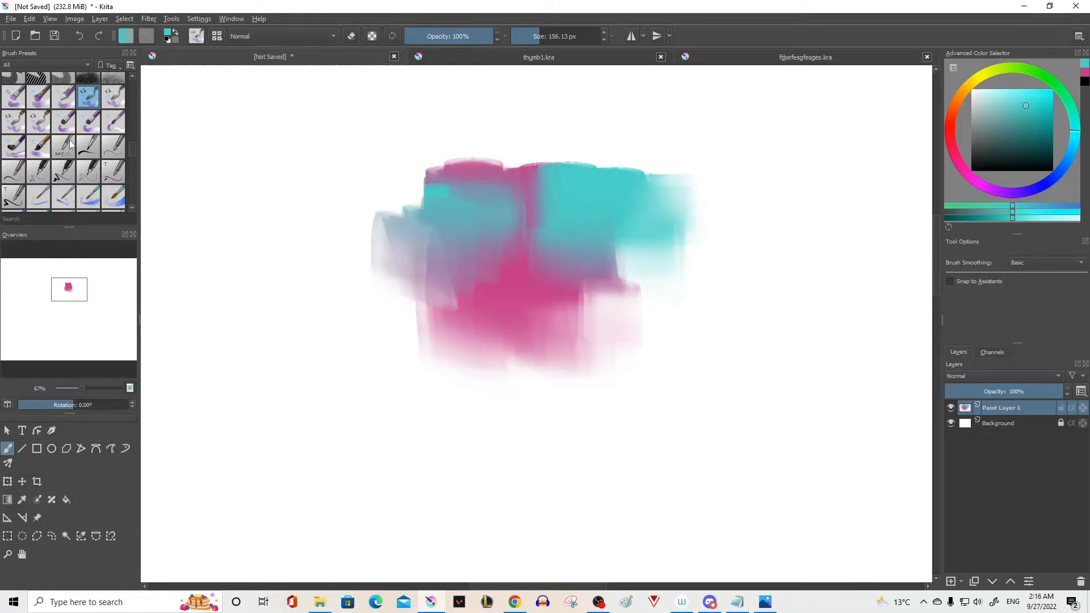
# Try several blender brush presets, and smudge the turquoise and pink patch with a soft round one at about 231 px
pyautogui.scroll(-2, 69, 144)
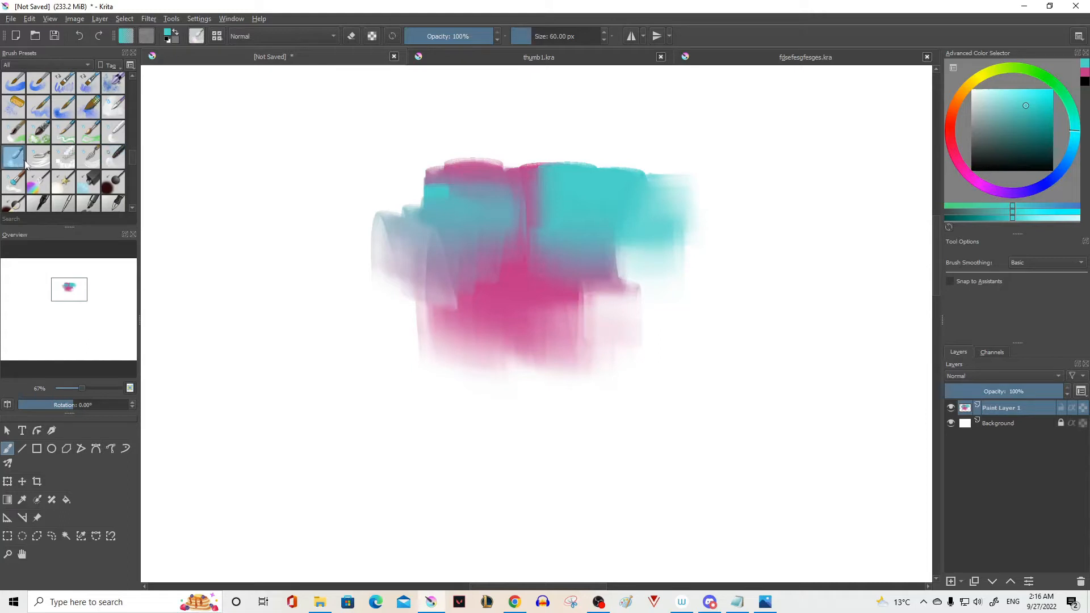
pyautogui.click(40, 159)
pyautogui.click(66, 162)
pyautogui.click(89, 160)
pyautogui.click(113, 159)
pyautogui.click(114, 136)
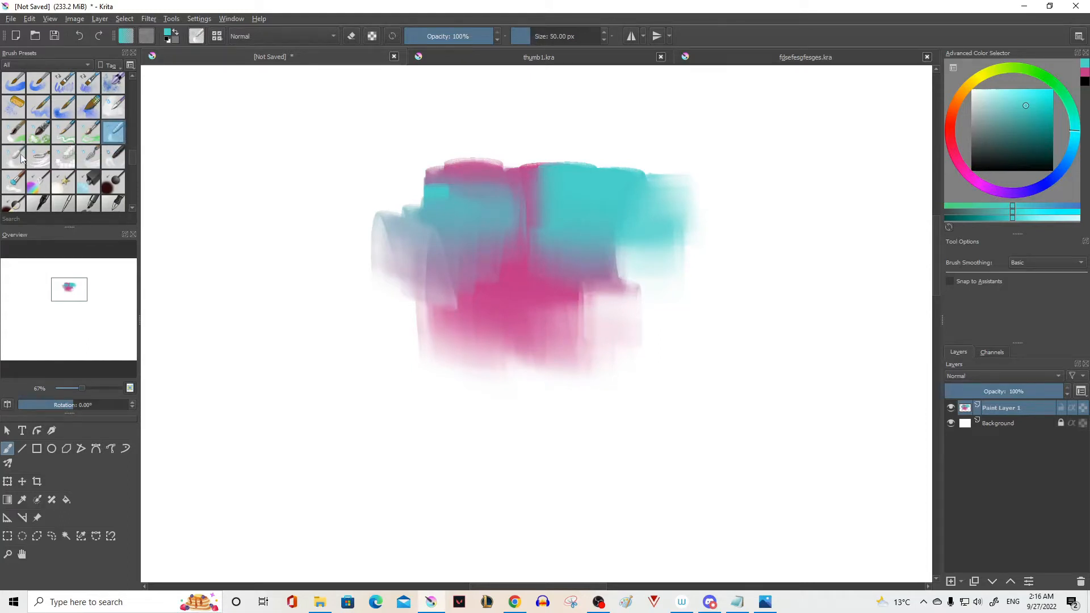
pyautogui.click(544, 37)
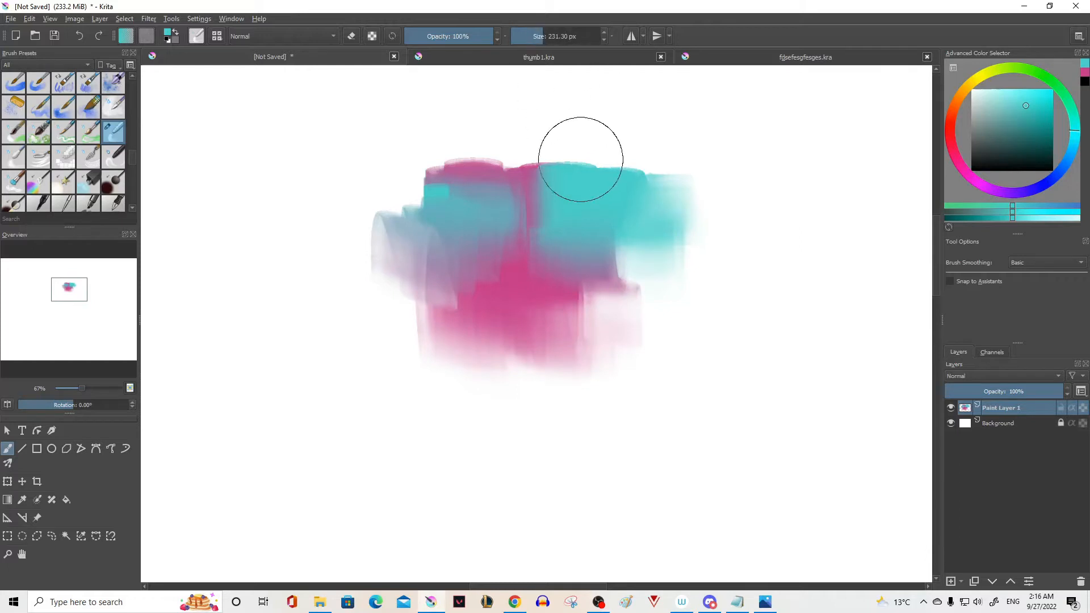
pyautogui.moveTo(581, 159)
pyautogui.mouseDown()
pyautogui.moveTo(623, 146)
pyautogui.moveTo(668, 178)
pyautogui.moveTo(552, 158)
pyautogui.moveTo(526, 189)
pyautogui.moveTo(549, 218)
pyautogui.moveTo(533, 273)
pyautogui.moveTo(568, 337)
pyautogui.moveTo(604, 301)
pyautogui.moveTo(448, 353)
pyautogui.moveTo(574, 376)
pyautogui.mouseUp()
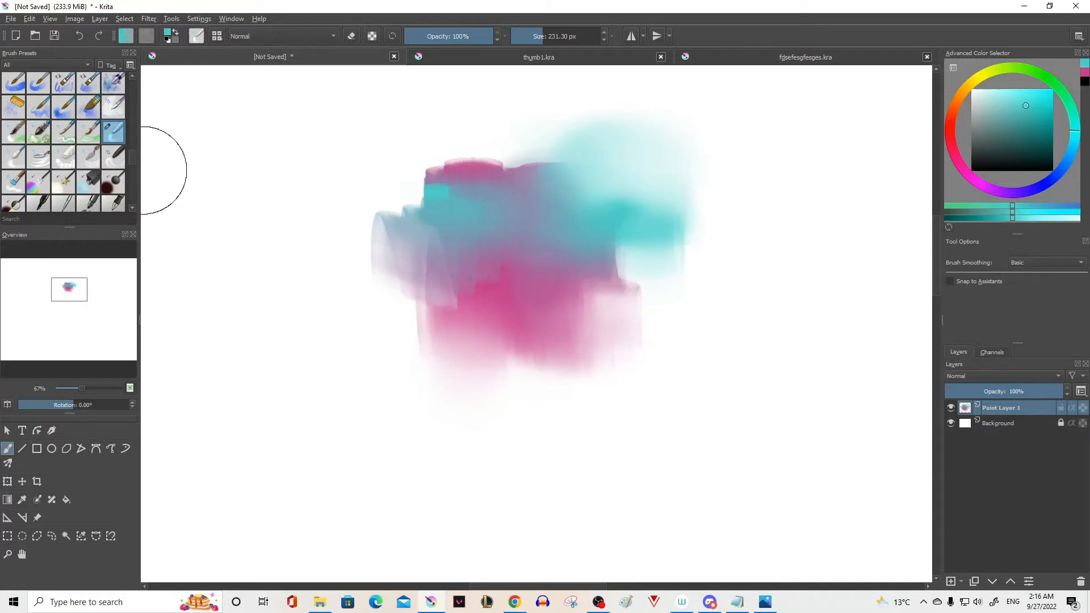
# Pixelate the middle and upper parts of the painted patch with the square blender brush preset at 43 px
pyautogui.click(64, 158)
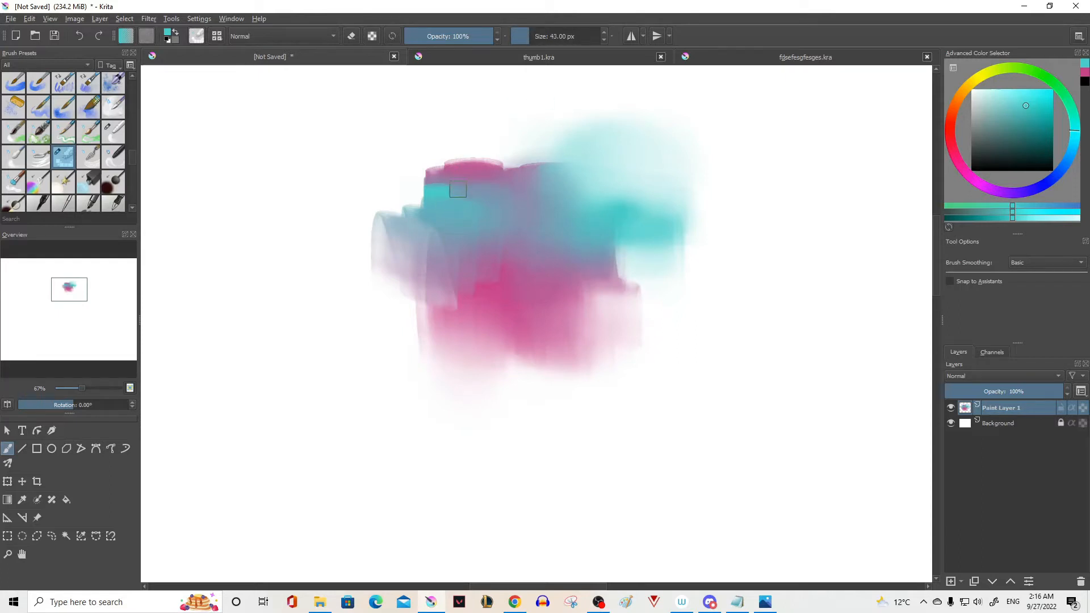
pyautogui.moveTo(437, 193)
pyautogui.mouseDown()
pyautogui.moveTo(407, 259)
pyautogui.moveTo(447, 276)
pyautogui.moveTo(567, 192)
pyautogui.moveTo(627, 183)
pyautogui.moveTo(613, 197)
pyautogui.moveTo(470, 202)
pyautogui.moveTo(591, 198)
pyautogui.mouseUp()
# Switch to thumb1.kra, reduce the brush size to 8 px, and select the lowest layer inside Clipping Group 2
pyautogui.click(459, 57)
pyautogui.scroll(2, 445, 111)
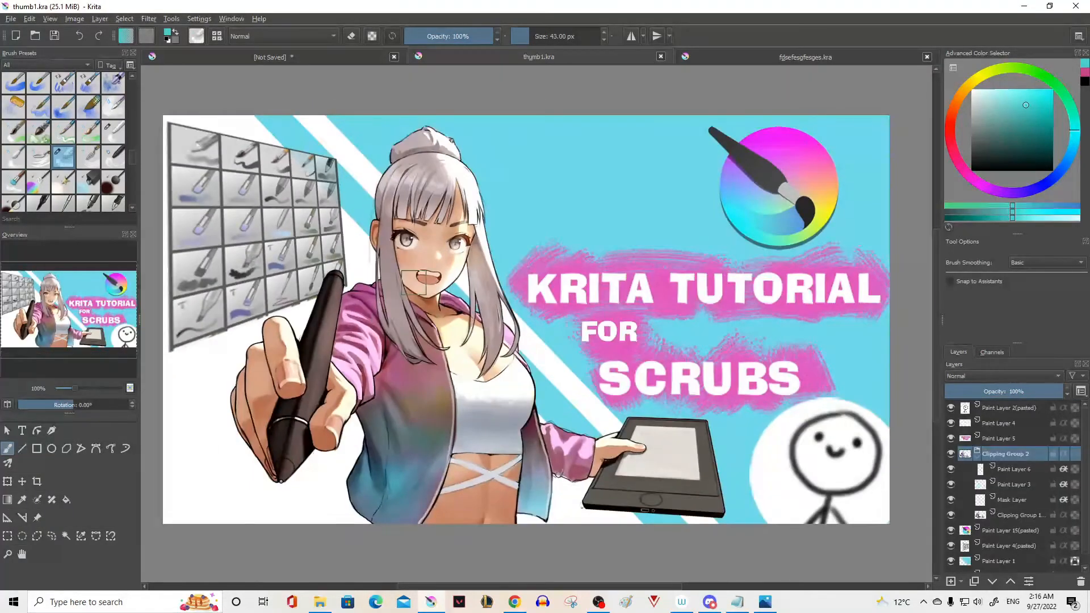
pyautogui.press('[')
pyautogui.press('[')
pyautogui.press('[')
pyautogui.press('[')
pyautogui.press('[')
pyautogui.press('[')
pyautogui.press('[')
pyautogui.press('[')
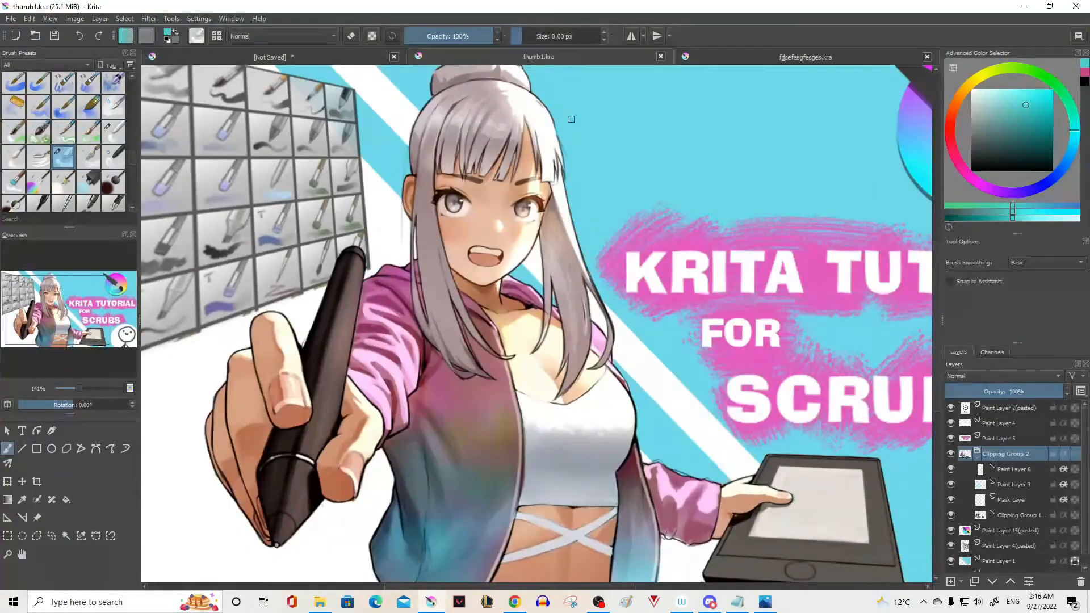
pyautogui.click(1002, 511)
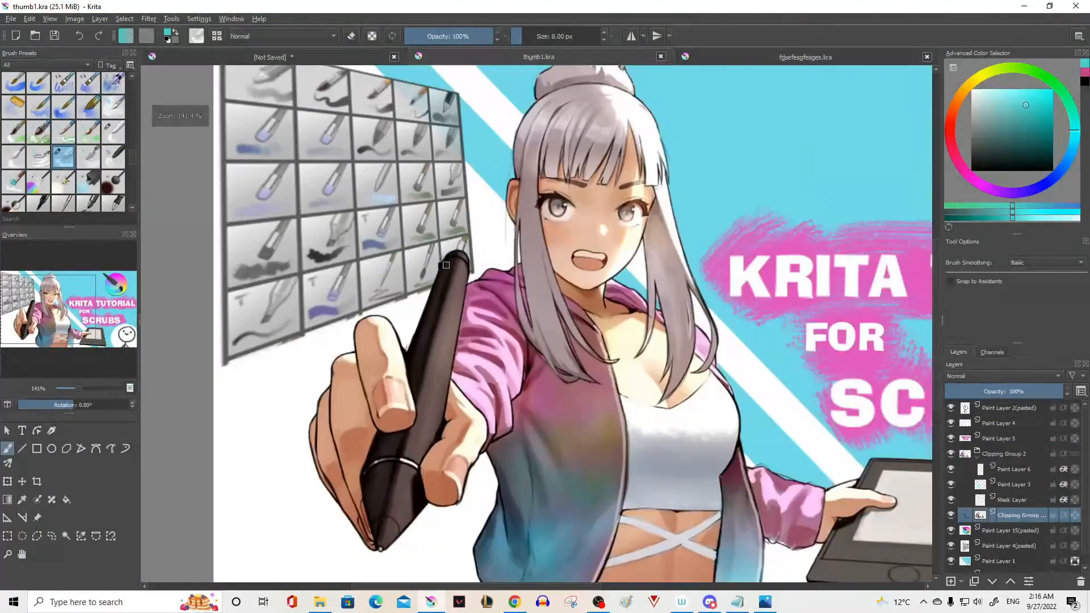
# Try pixelating the black pen in the character's hand with the 8 px brush, and undo the strokes
pyautogui.moveTo(446, 265); pyautogui.dragTo(418, 330)
pyautogui.moveTo(411, 376); pyautogui.dragTo(365, 468)
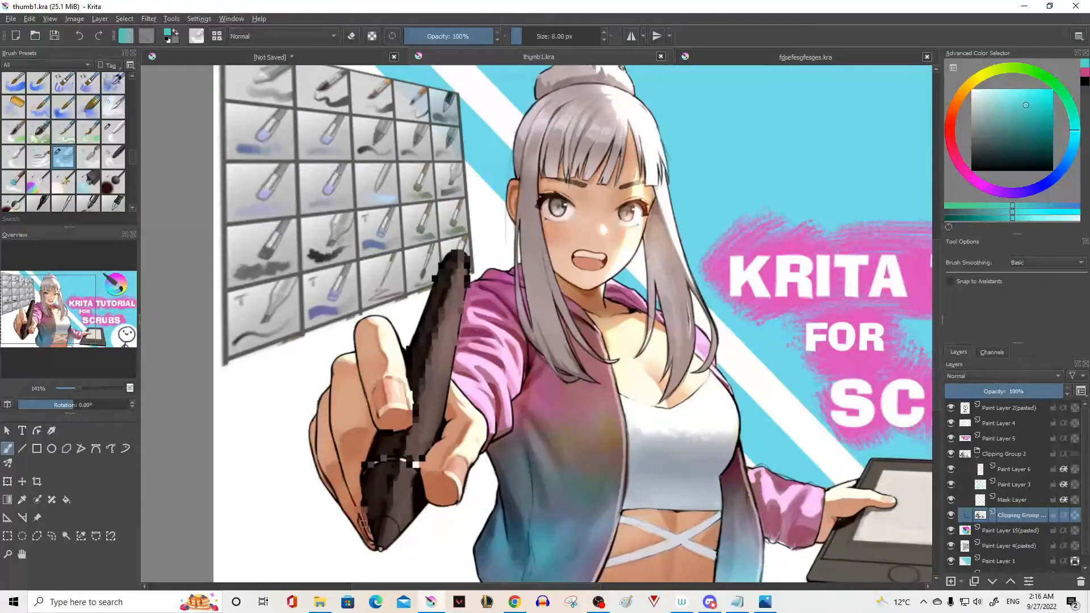
pyautogui.scroll(-1, 423, 320)
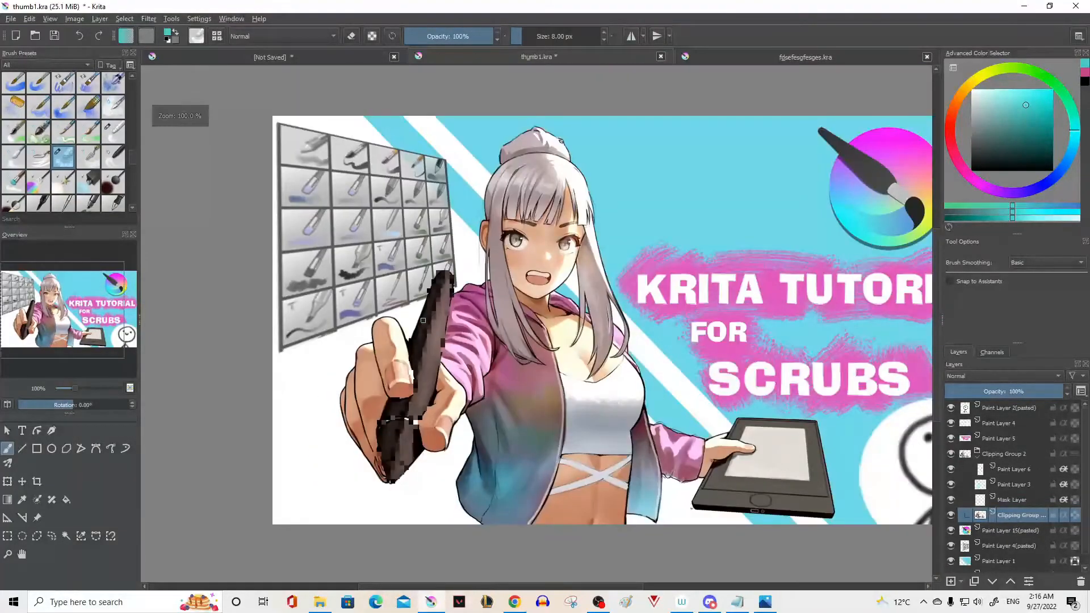
pyautogui.hotkey('ctrl', 'z')
pyautogui.scroll(1, 542, 53)
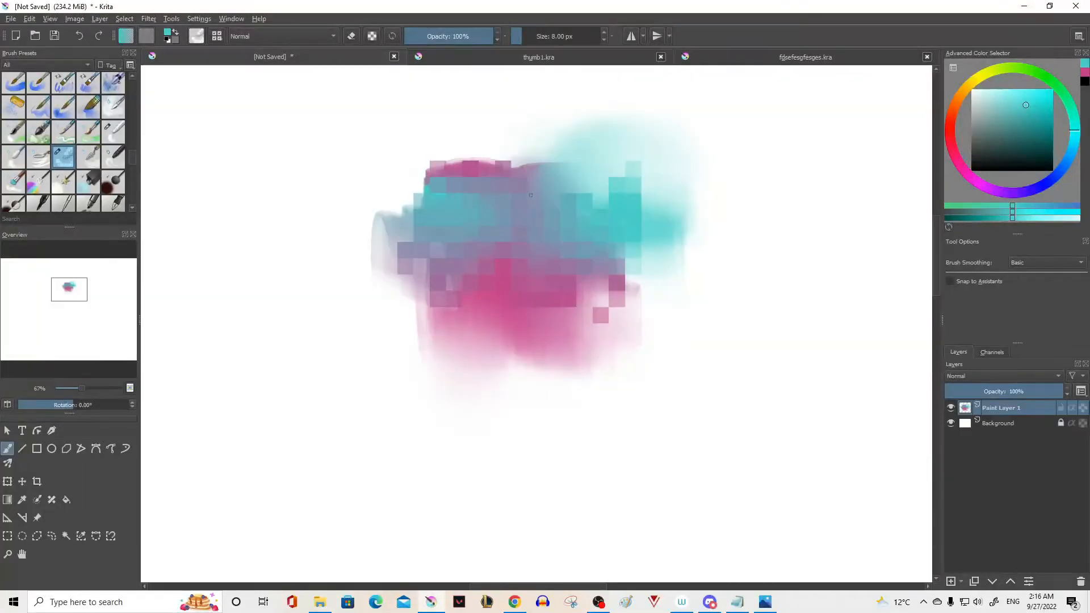
# In the unsaved document, bulge the centre of the painted patch with the grow distortion brush preset at about 512 px
pyautogui.scroll(-2, 56, 153)
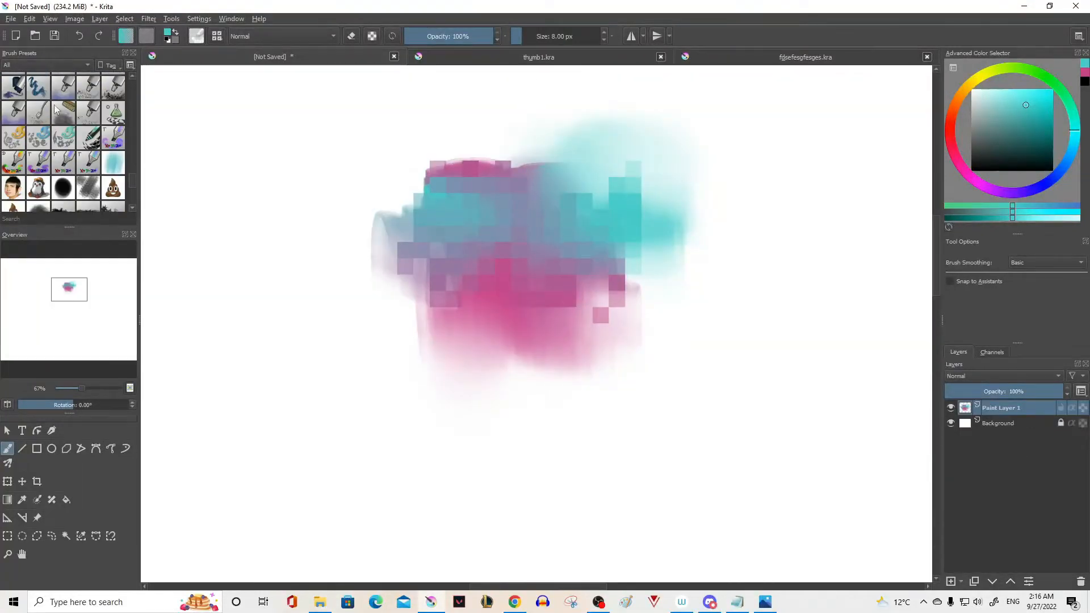
pyautogui.scroll(-4, 56, 110)
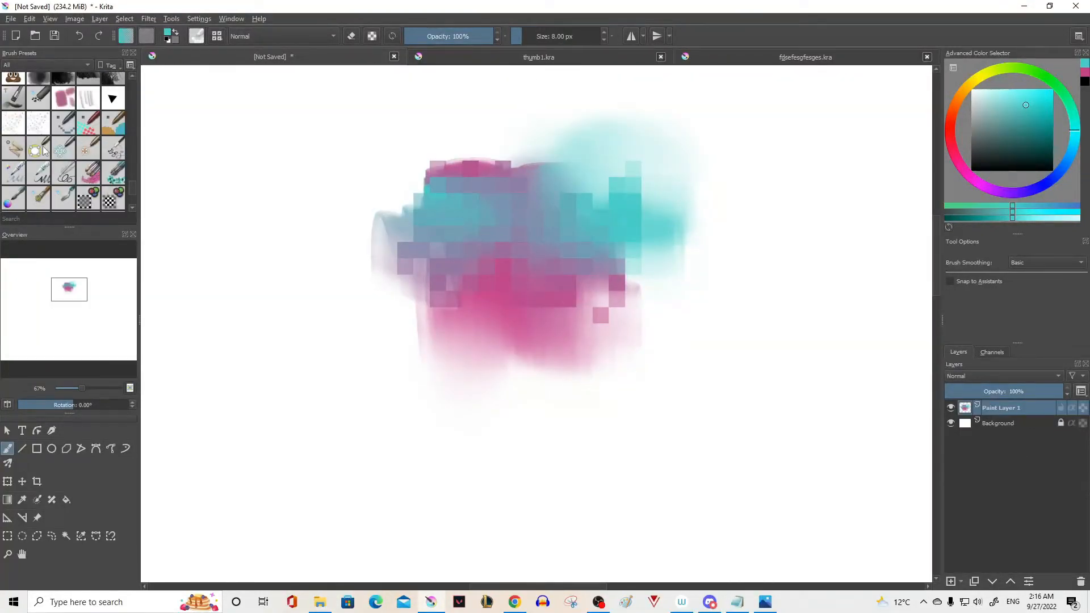
pyautogui.click(39, 148)
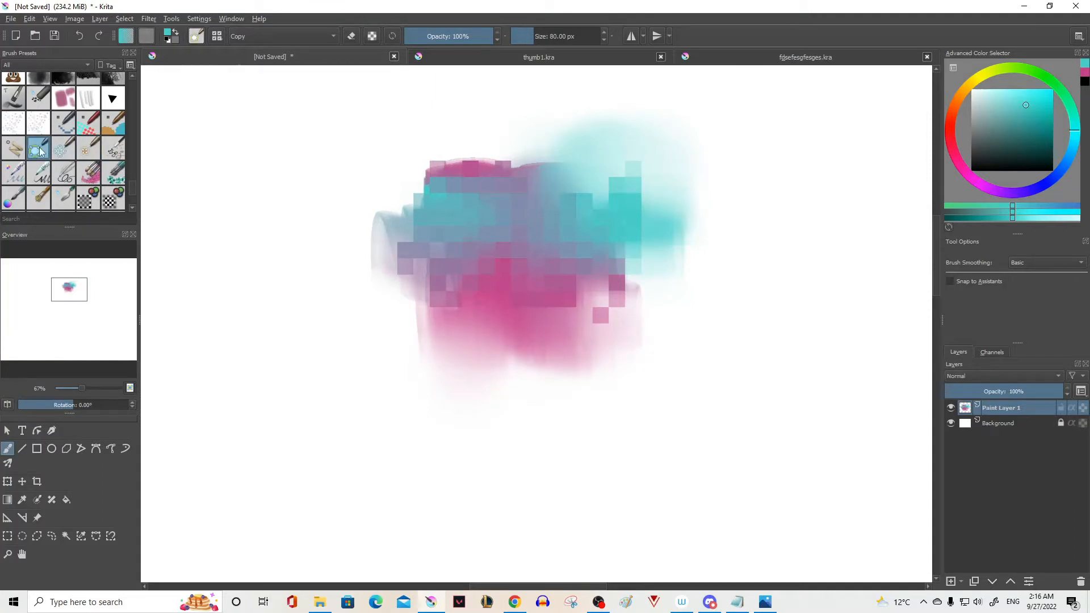
pyautogui.moveTo(548, 35); pyautogui.dragTo(552, 57)
pyautogui.moveTo(519, 222)
pyautogui.mouseDown()
pyautogui.moveTo(487, 297)
pyautogui.moveTo(511, 307)
pyautogui.moveTo(518, 234)
pyautogui.mouseUp()
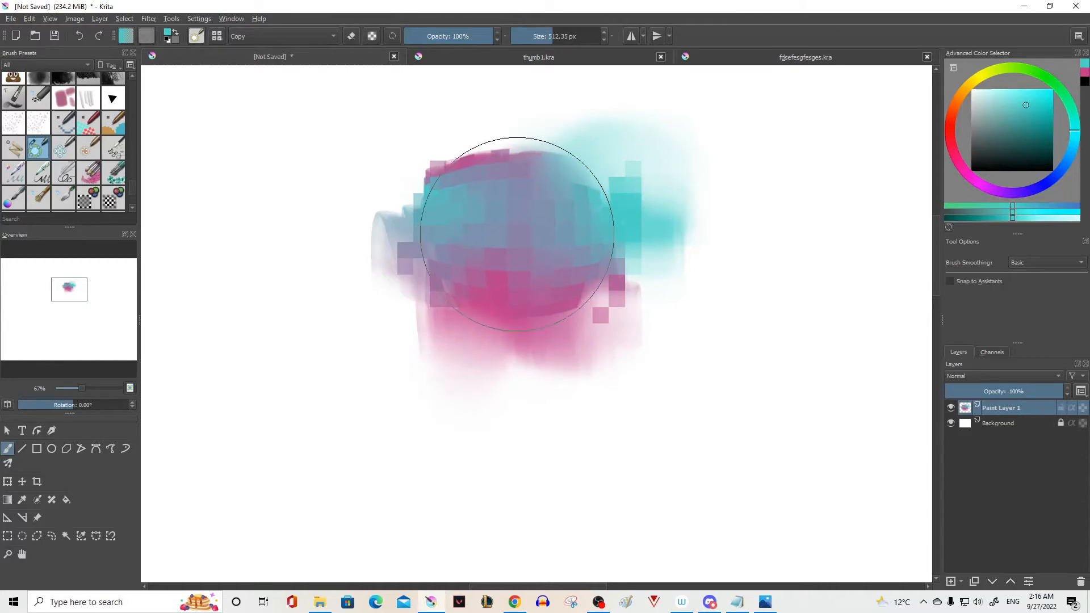
# In thumb1.kra, try the grow distortion brush at about 185 px on the character's white top, and undo the strokes
pyautogui.click(538, 57)
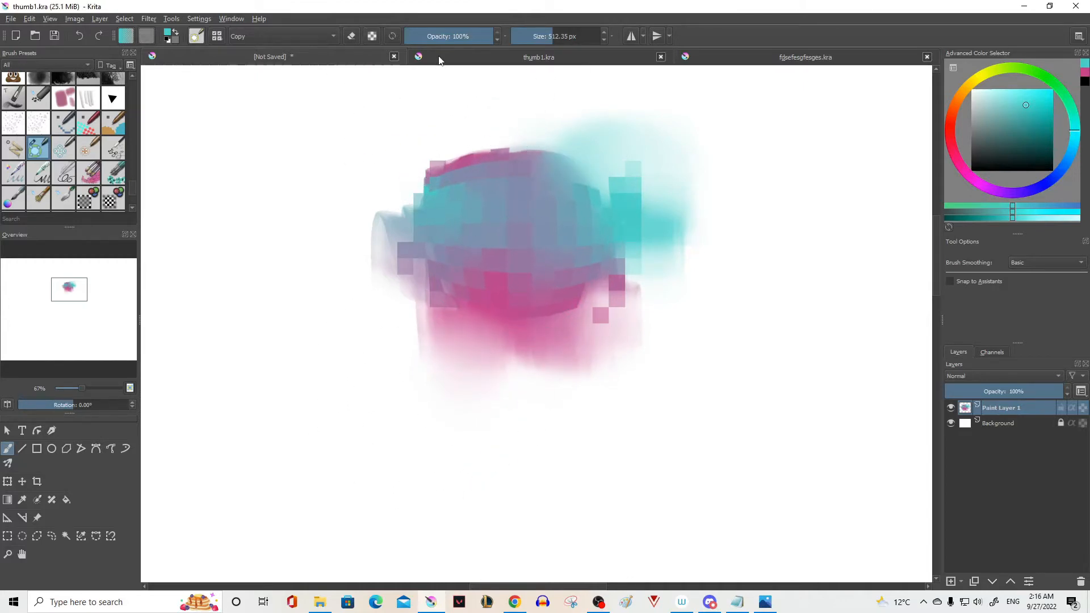
pyautogui.scroll(1, 590, 430)
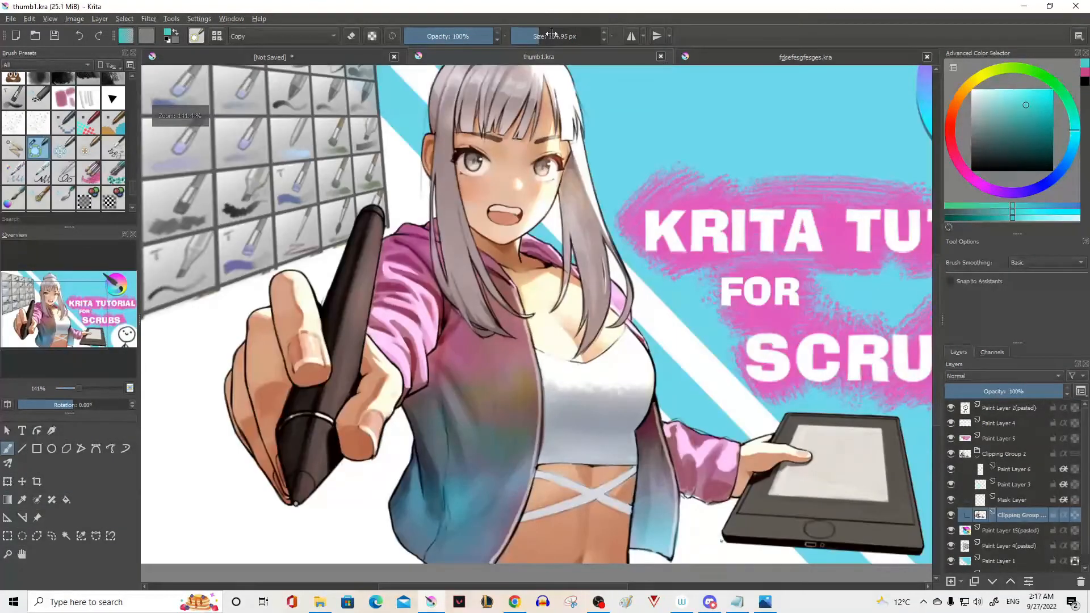
pyautogui.click(546, 36)
pyautogui.click(540, 36)
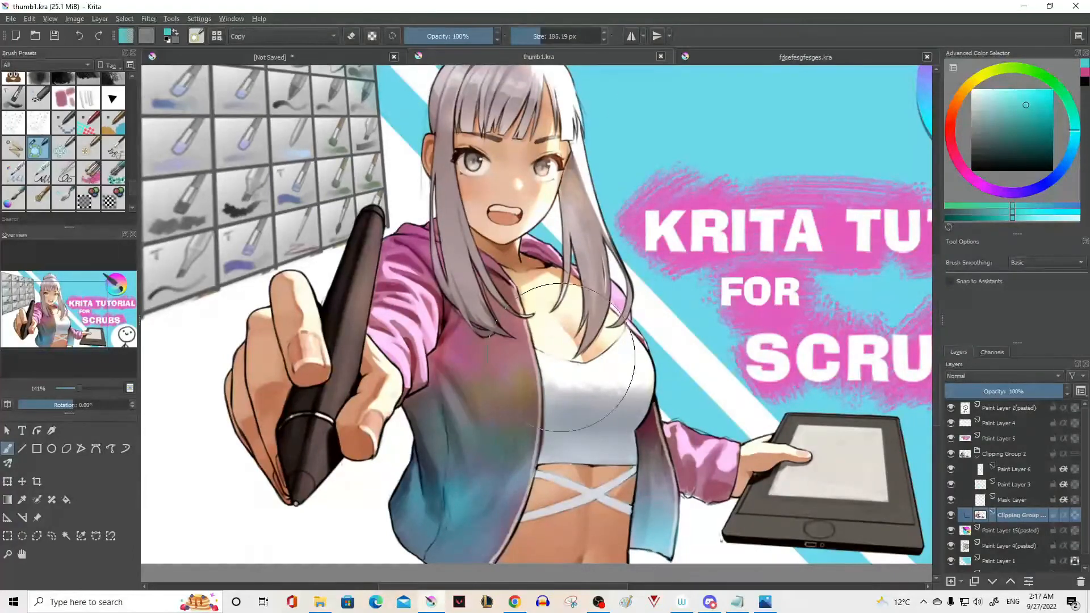
pyautogui.moveTo(563, 359)
pyautogui.mouseDown()
pyautogui.moveTo(589, 365)
pyautogui.moveTo(580, 365)
pyautogui.mouseUp()
pyautogui.hotkey('ctrl', 'z')
pyautogui.hotkey('ctrl', 'z')
pyautogui.hotkey('ctrl', 'z')
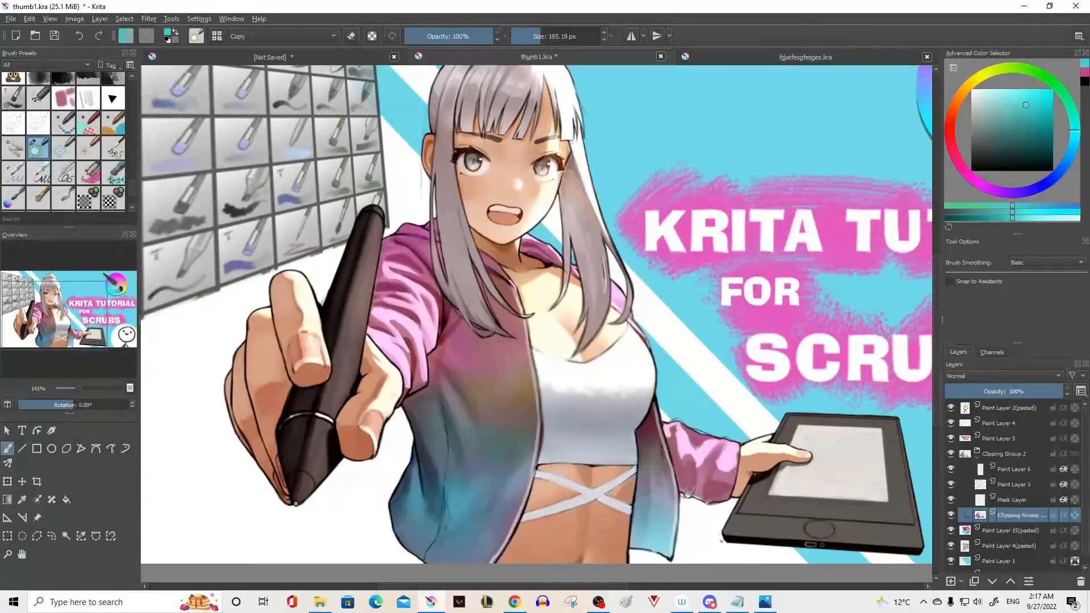
# Try the shrink distortion brush preset at about 231 px on the character's white top, and undo the strokes
pyautogui.click(88, 149)
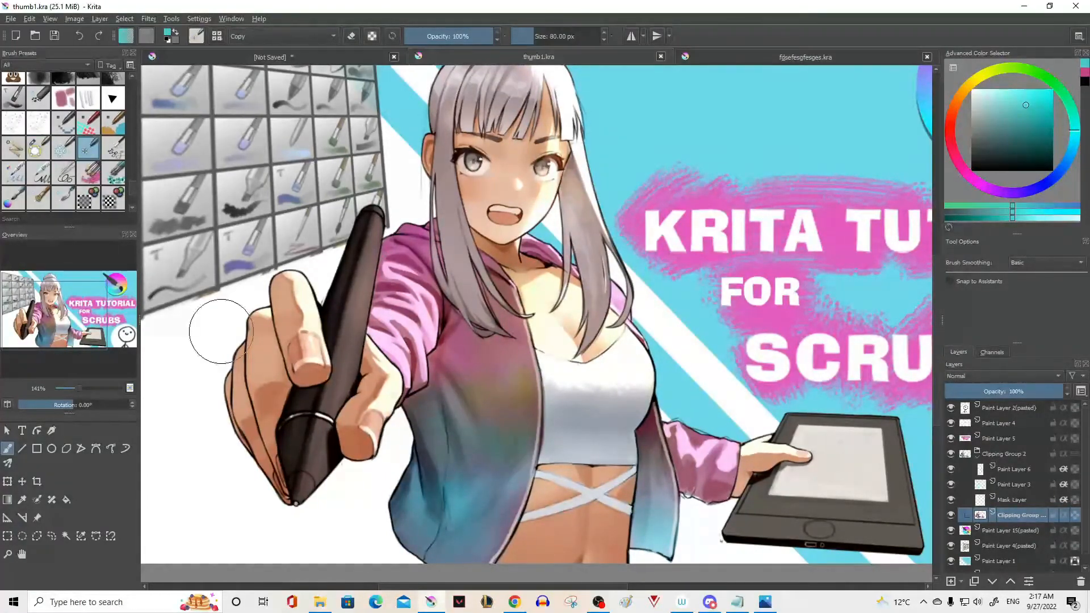
pyautogui.click(543, 36)
pyautogui.click(576, 364)
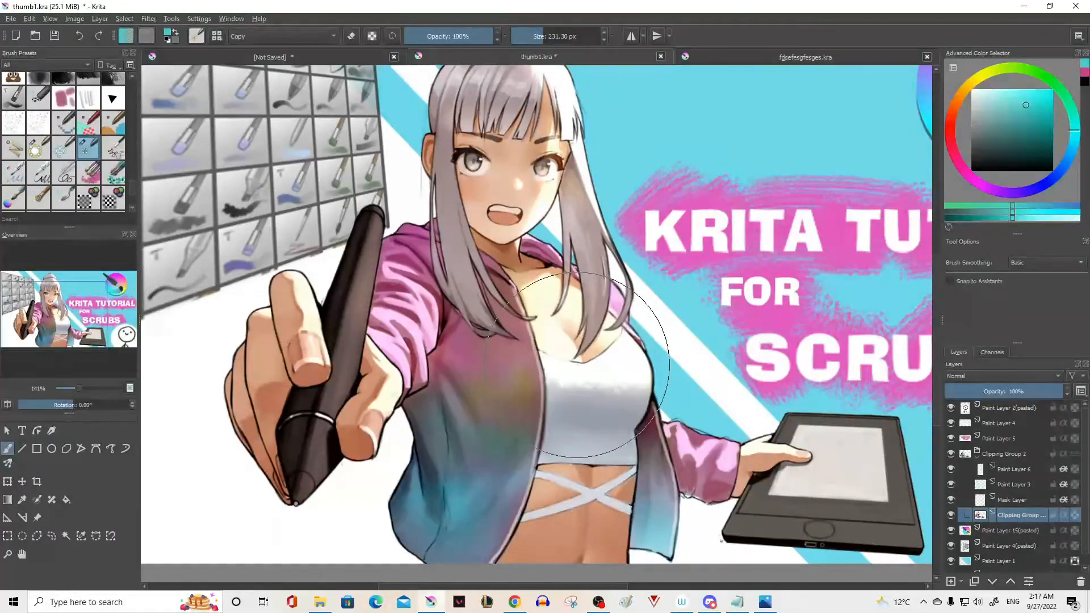
pyautogui.click(578, 364)
pyautogui.hotkey('ctrl', 'z')
pyautogui.hotkey('ctrl', 'z')
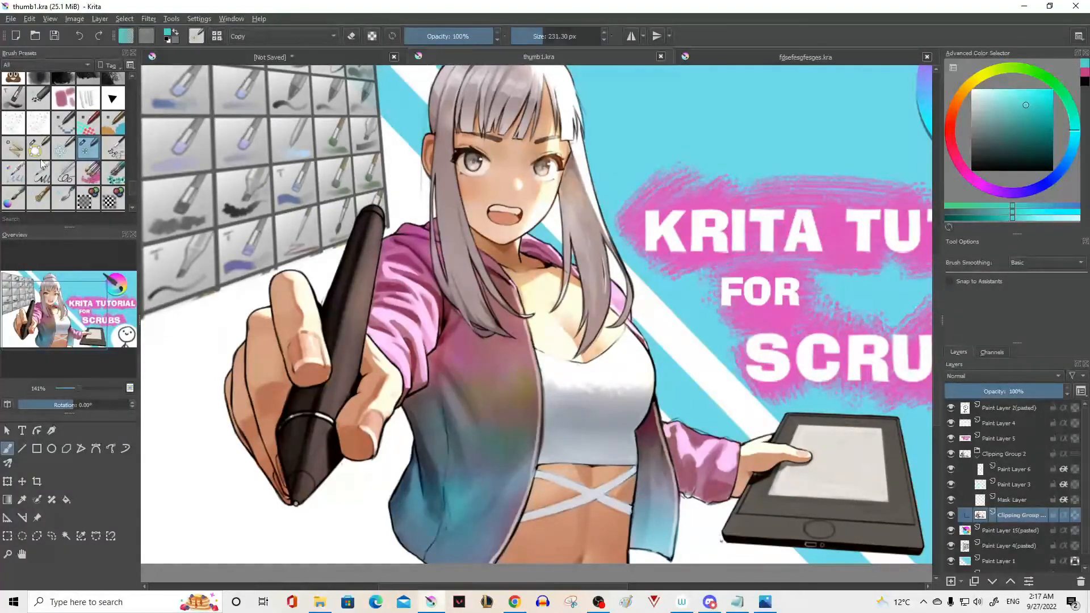
# Try pushing part of the character's head with the move distortion brush preset at 80 px, and undo the stroke
pyautogui.click(59, 151)
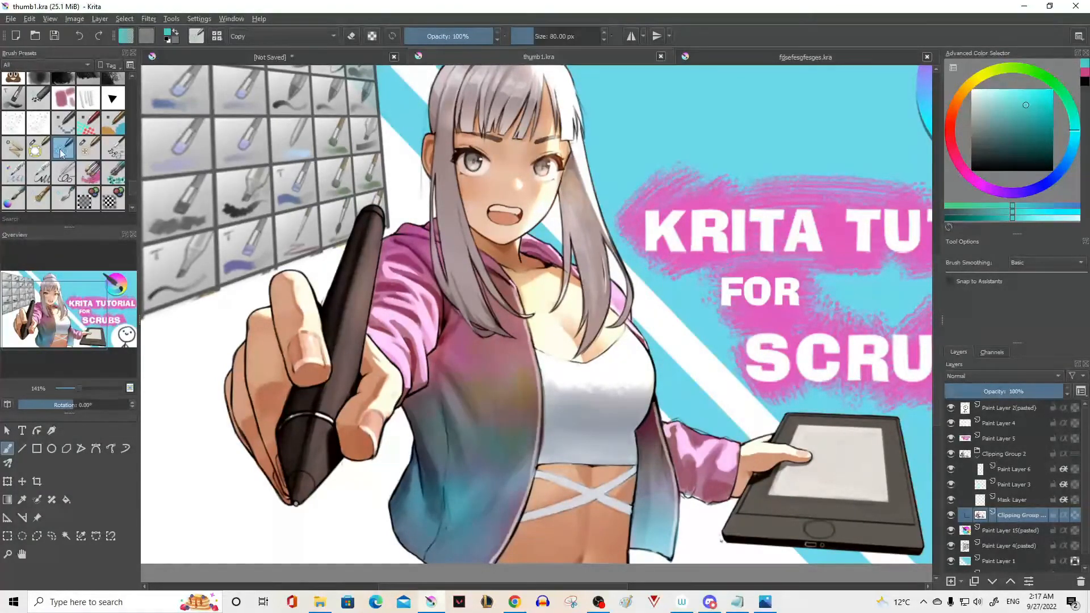
pyautogui.scroll(-1, 463, 268)
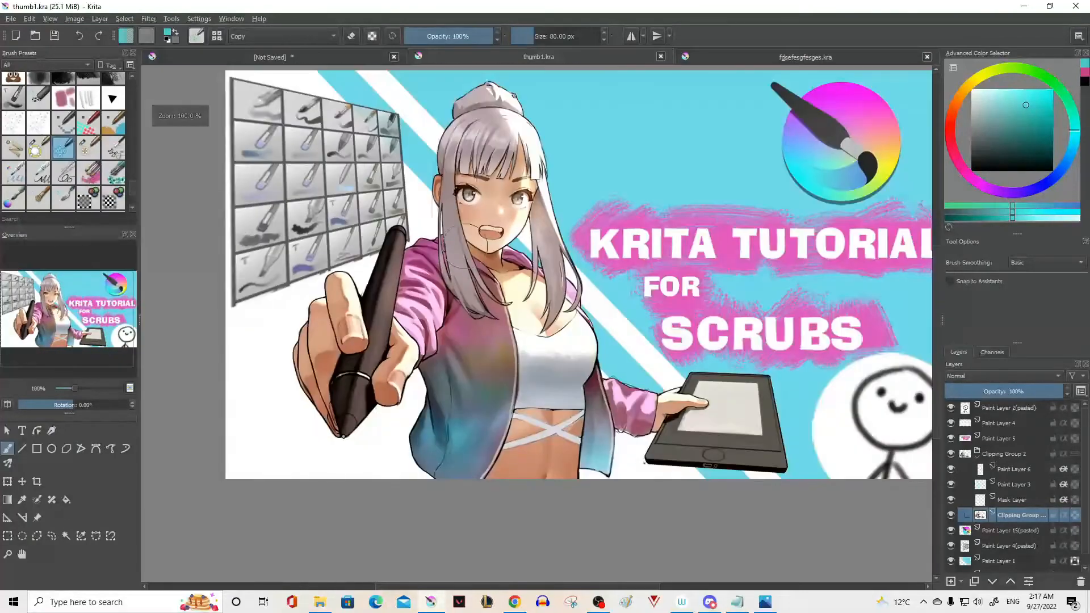
pyautogui.scroll(-1, 476, 218)
pyautogui.scroll(3, 473, 156)
pyautogui.moveTo(445, 169)
pyautogui.mouseDown()
pyautogui.moveTo(420, 160)
pyautogui.moveTo(443, 163)
pyautogui.mouseUp()
pyautogui.hotkey('ctrl', 'z')
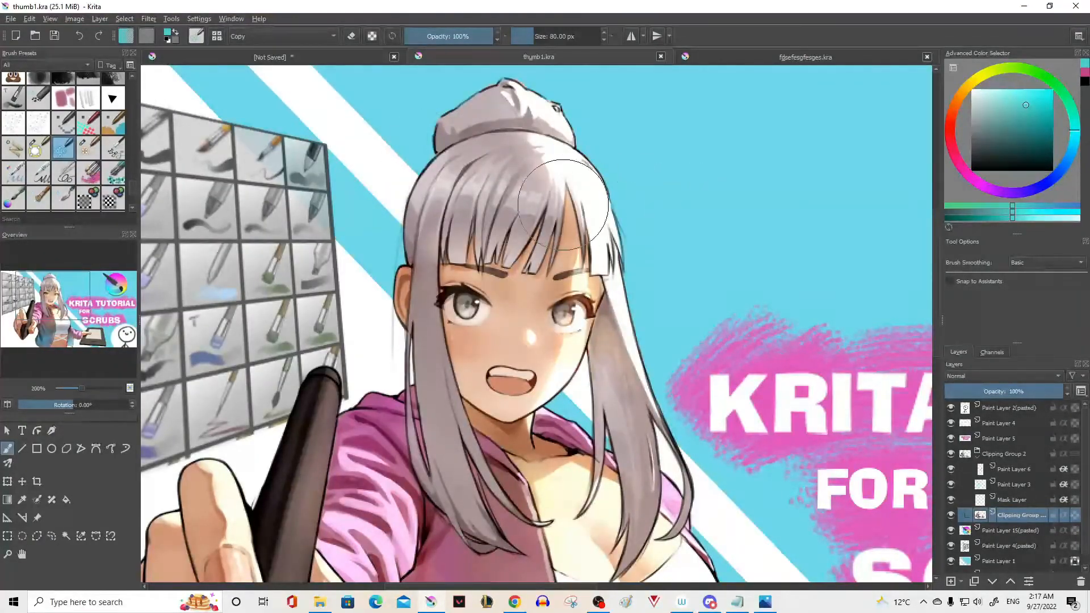
# Try further 80 px distortion strokes on the side of the character's hair and across the raised pen, undoing each
pyautogui.scroll(-1, 559, 202)
pyautogui.scroll(1, 436, 211)
pyautogui.moveTo(475, 236)
pyautogui.mouseDown()
pyautogui.moveTo(459, 255)
pyautogui.moveTo(493, 321)
pyautogui.moveTo(457, 249)
pyautogui.moveTo(429, 304)
pyautogui.mouseUp()
pyautogui.hotkey('ctrl', 'z')
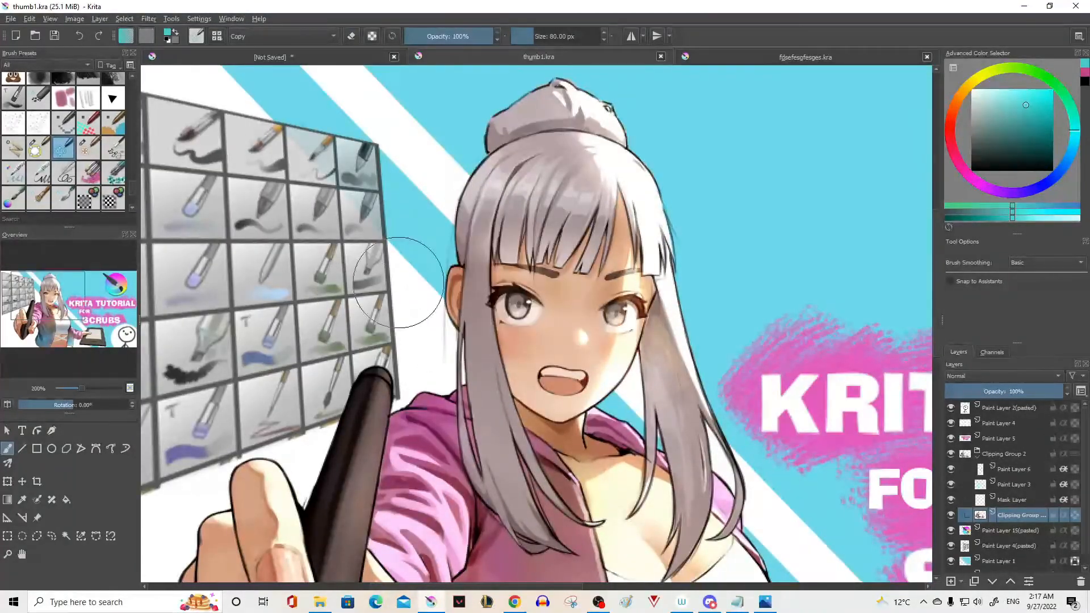
pyautogui.scroll(-3, 414, 279)
pyautogui.scroll(1, 316, 319)
pyautogui.moveTo(327, 346)
pyautogui.mouseDown()
pyautogui.moveTo(417, 346)
pyautogui.moveTo(424, 368)
pyautogui.mouseUp()
pyautogui.hotkey('ctrl', 'z')
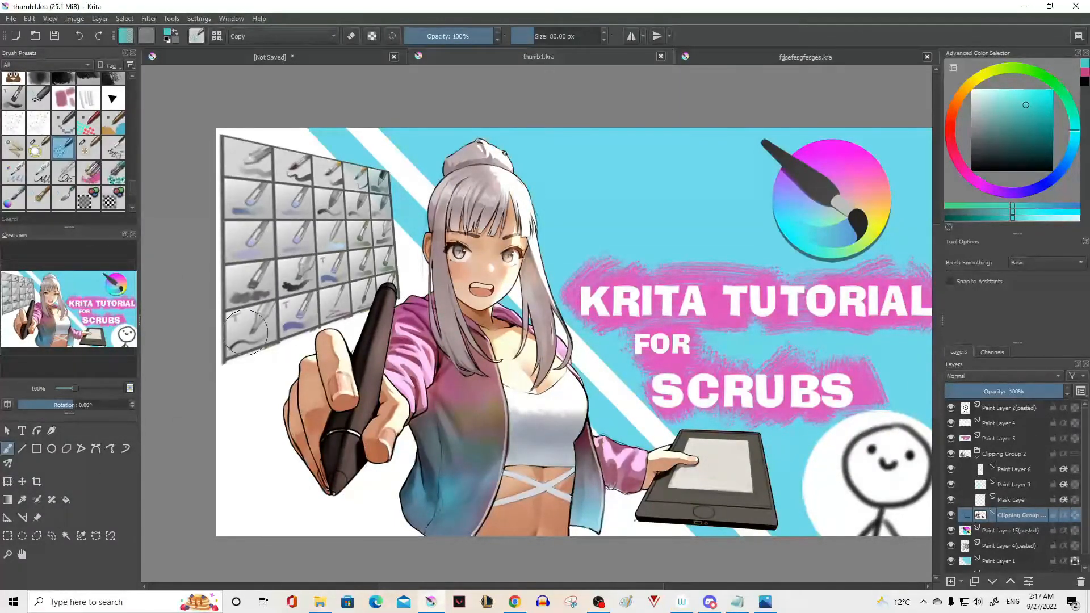
# Start the Transform tool on the character layer, view its available modes such as Liquify, and finish the transform
pyautogui.click(8, 482)
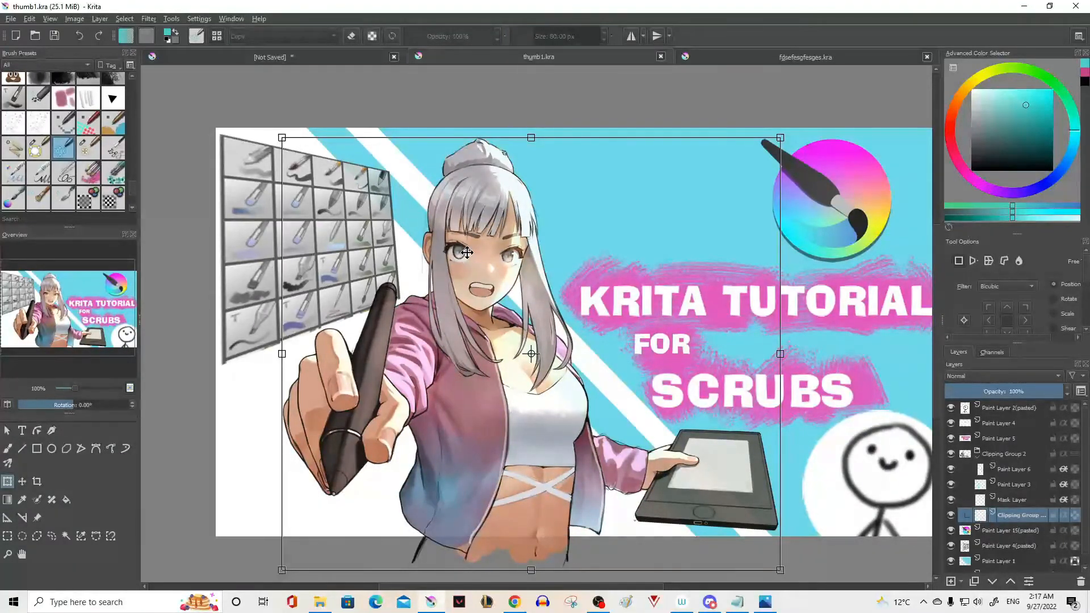
pyautogui.rightClick(482, 232)
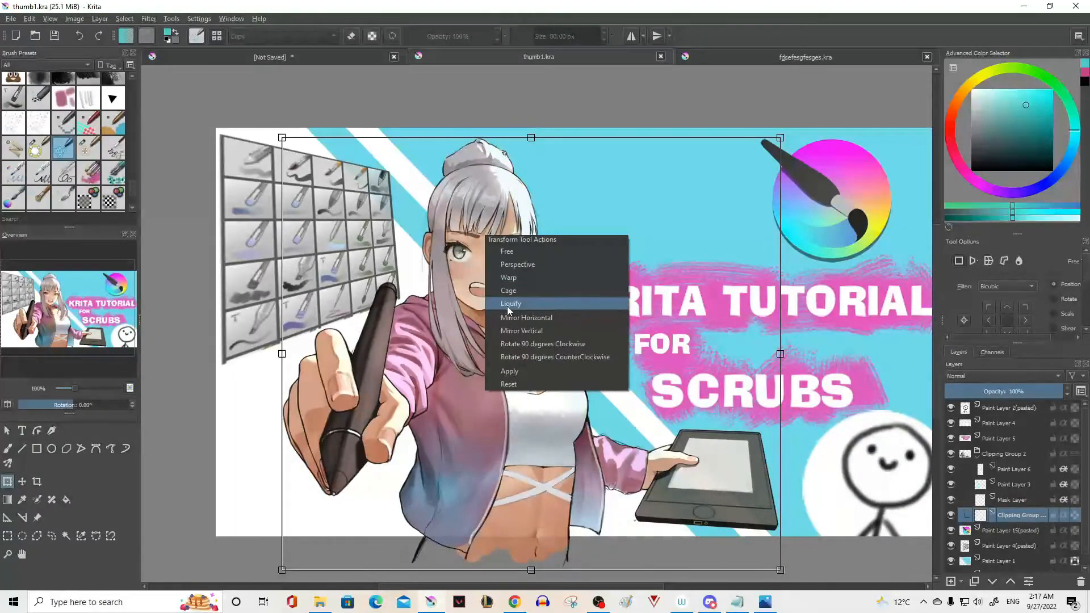
pyautogui.click(416, 274)
pyautogui.press('Return')
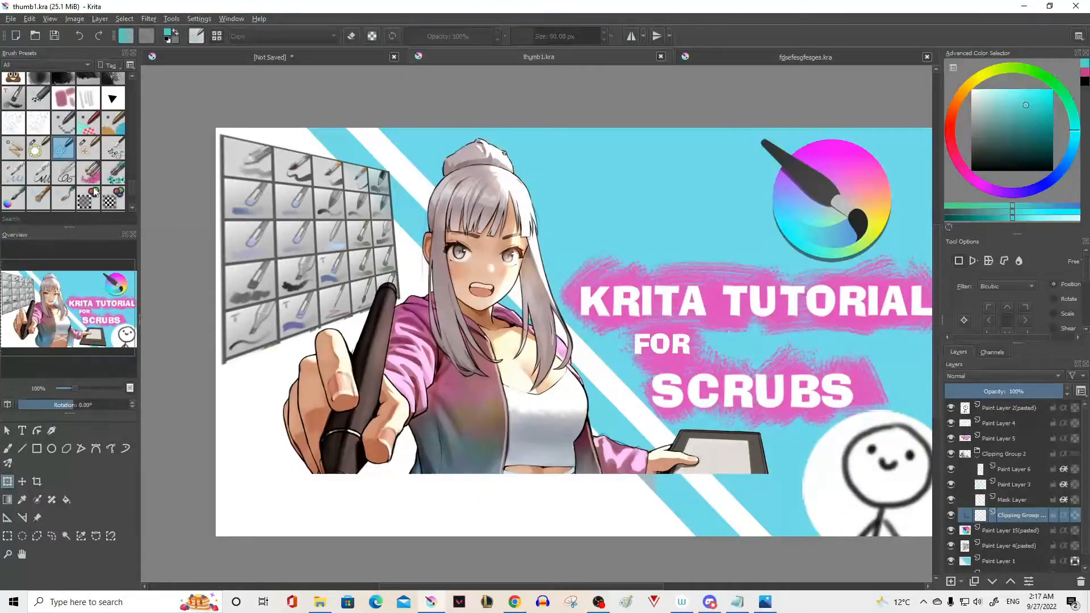
# Activate the freehand brush and switch to the unsaved document with the blended turquoise and pink paint
pyautogui.scroll(5, 95, 192)
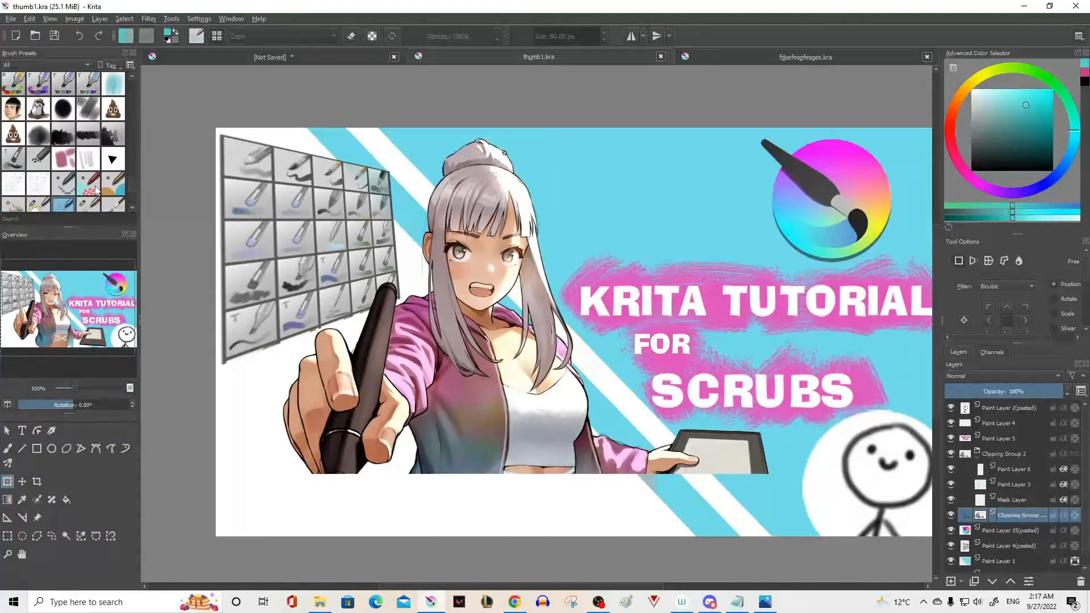
pyautogui.scroll(5, 95, 192)
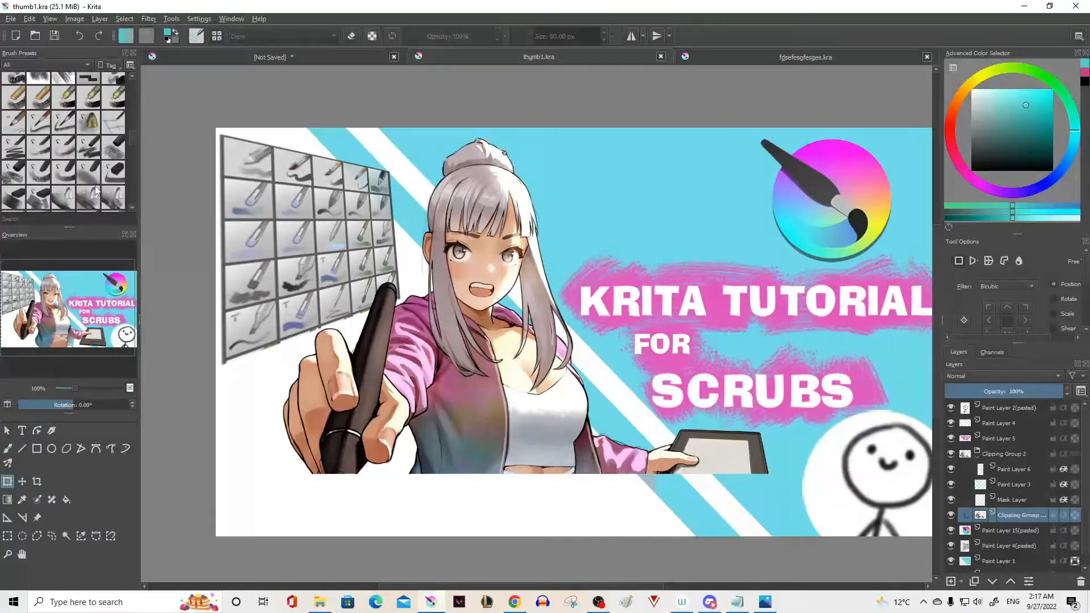
pyautogui.scroll(3, 95, 191)
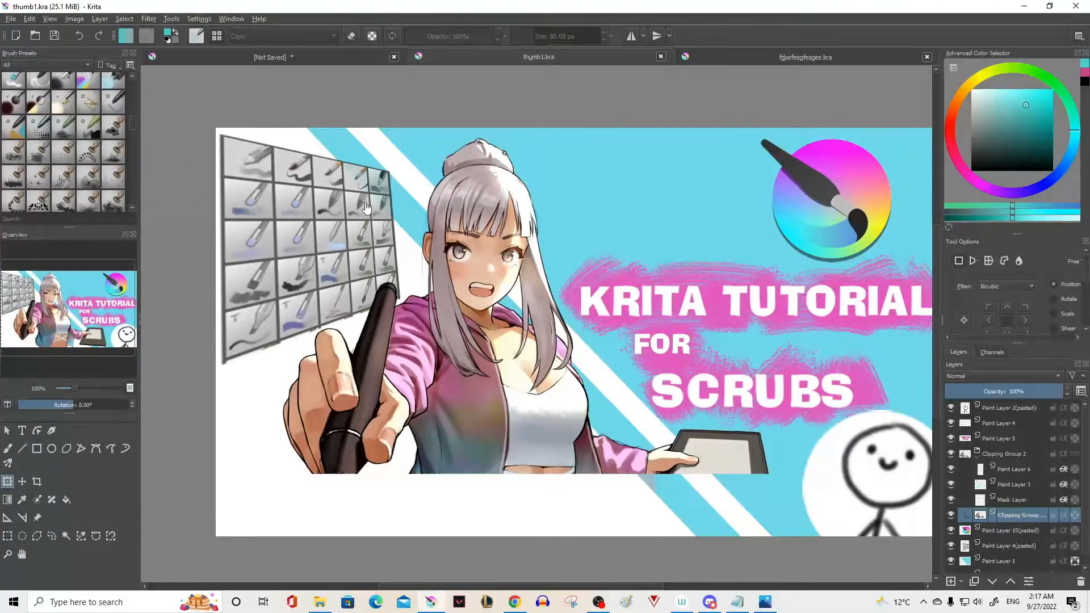
pyautogui.click(7, 450)
pyautogui.click(401, 55)
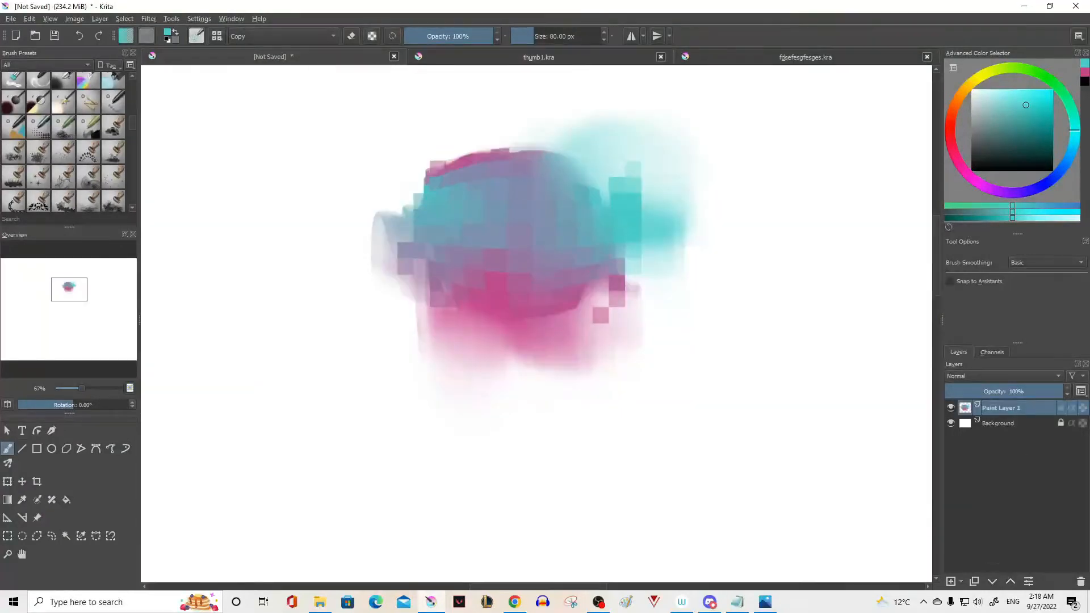
# Paint a turquoise zigzag beside the blended paint with the Block textured 1 preset at 90 px
pyautogui.scroll(10, 80, 151)
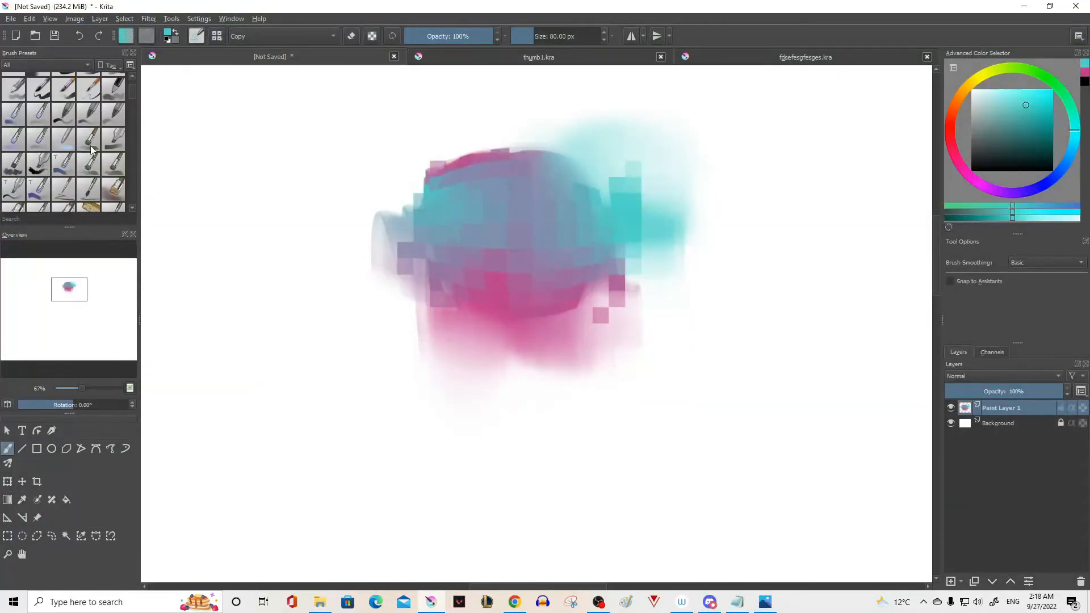
pyautogui.click(88, 164)
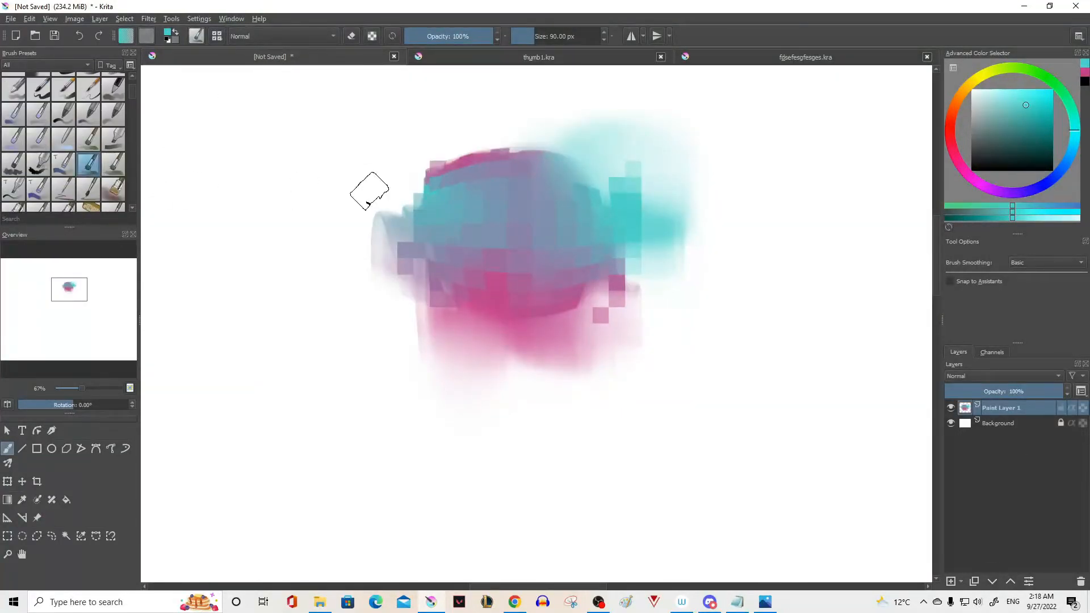
pyautogui.moveTo(329, 255)
pyautogui.mouseDown()
pyautogui.moveTo(238, 211)
pyautogui.moveTo(333, 272)
pyautogui.moveTo(362, 251)
pyautogui.mouseUp()
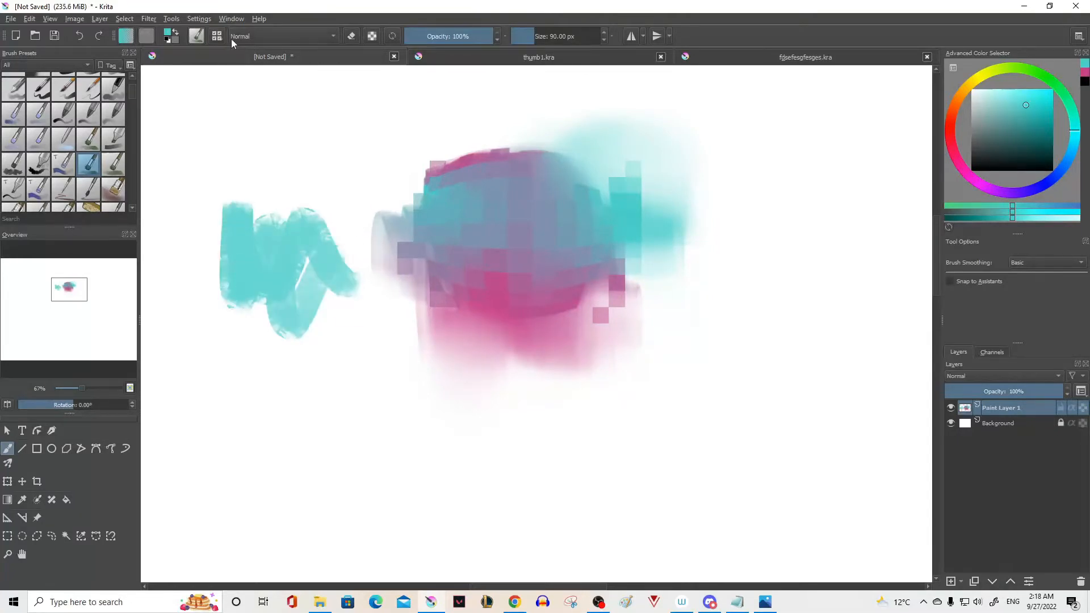
# Enable the pen settings for the Block textured 1 brush's flow and test the brush on the scratchpad
pyautogui.click(195, 36)
pyautogui.click(198, 35)
pyautogui.click(196, 36)
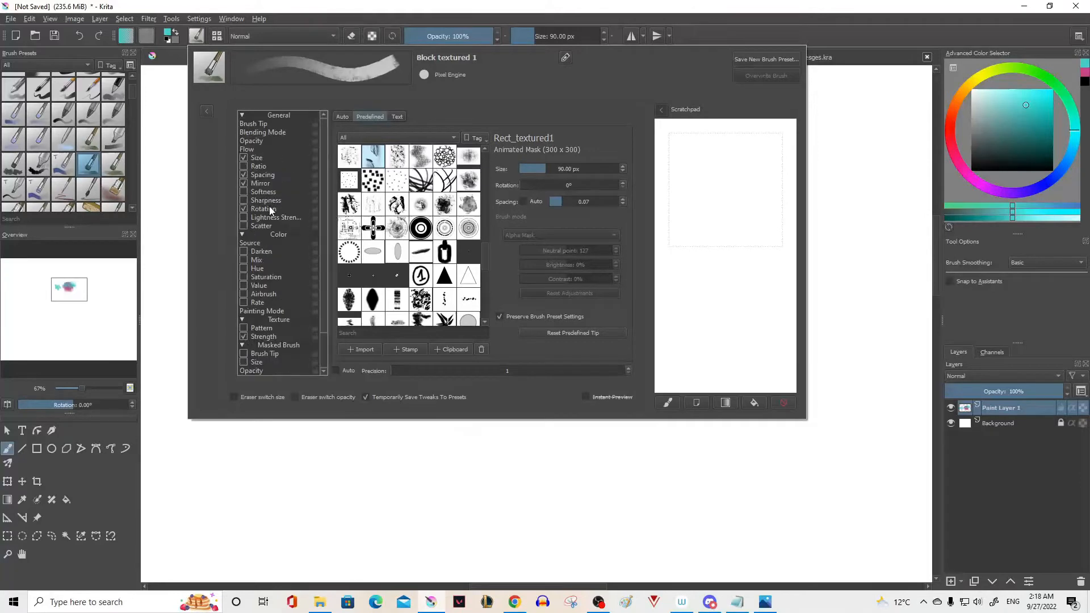
pyautogui.click(246, 149)
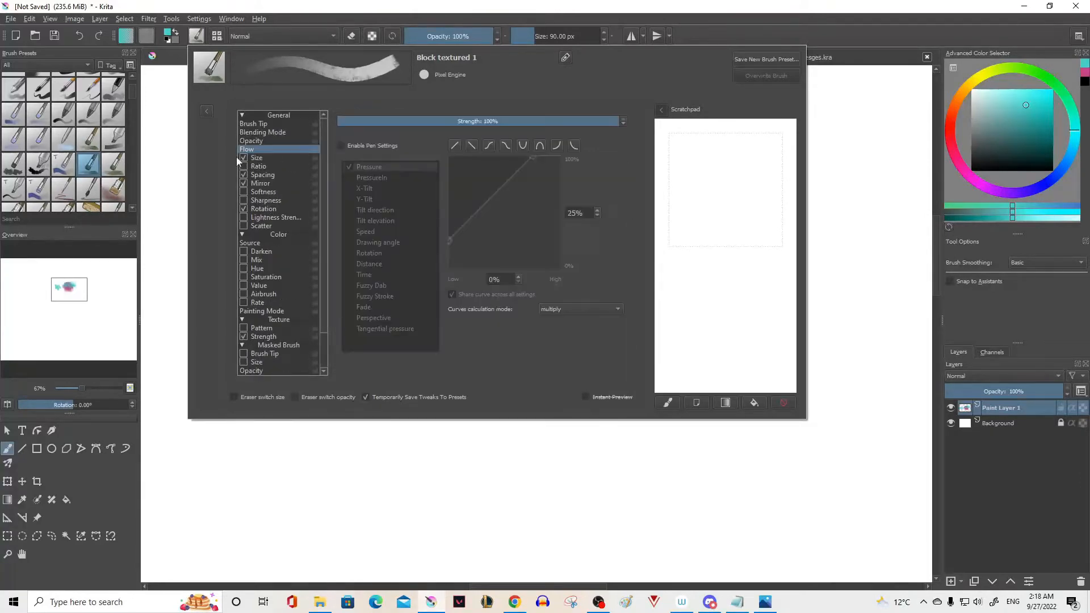
pyautogui.click(340, 145)
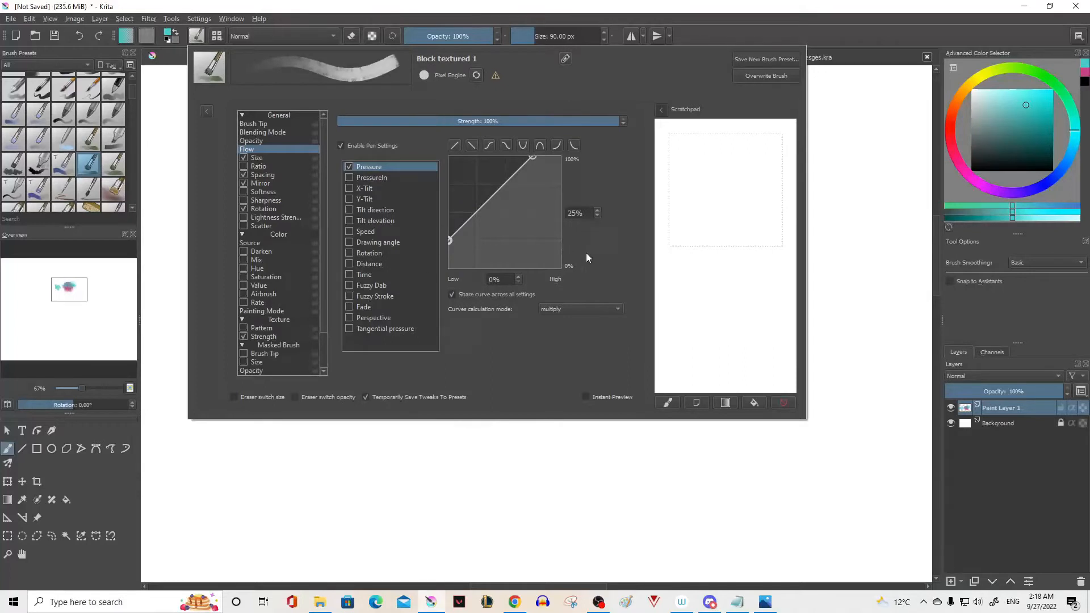
pyautogui.moveTo(709, 181)
pyautogui.mouseDown()
pyautogui.moveTo(716, 205)
pyautogui.moveTo(755, 231)
pyautogui.moveTo(710, 290)
pyautogui.mouseUp()
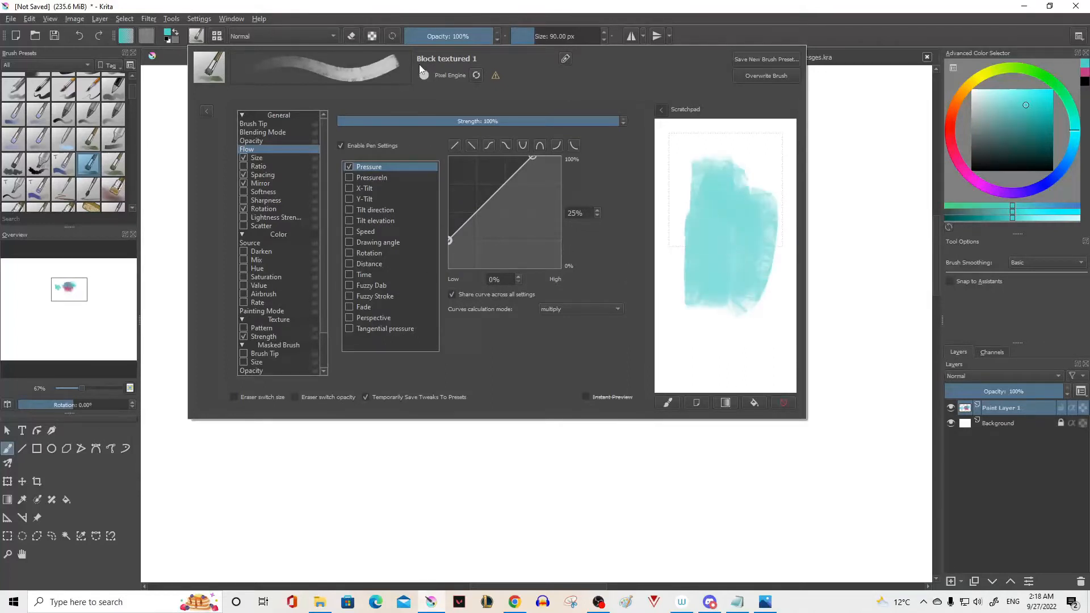
# Reload the original Block textured 1 preset, re-enable the flow's pen settings, and close the brush editor
pyautogui.click(476, 76)
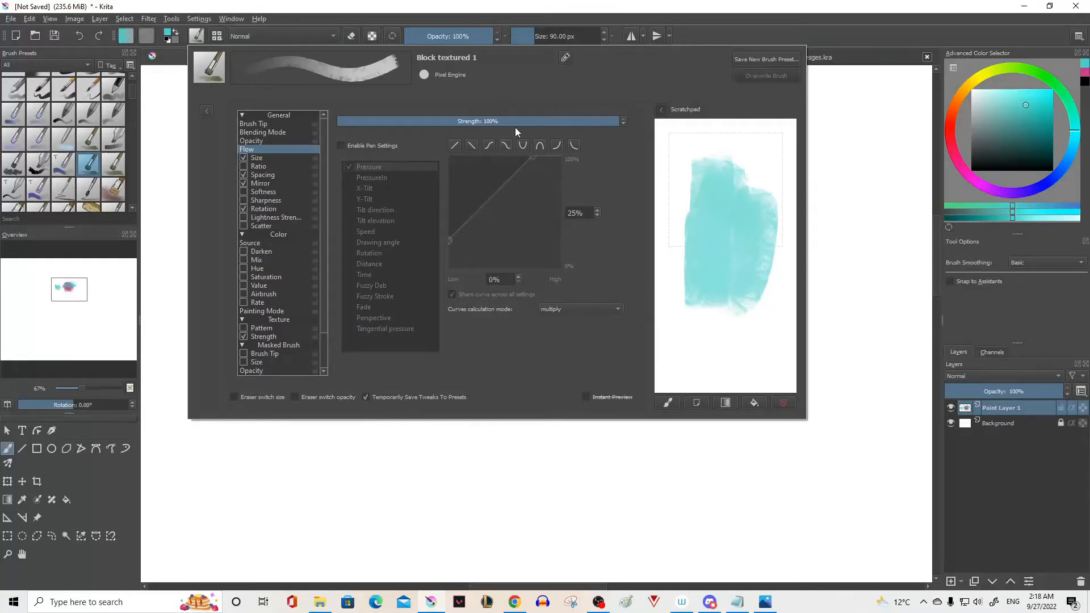
pyautogui.click(340, 145)
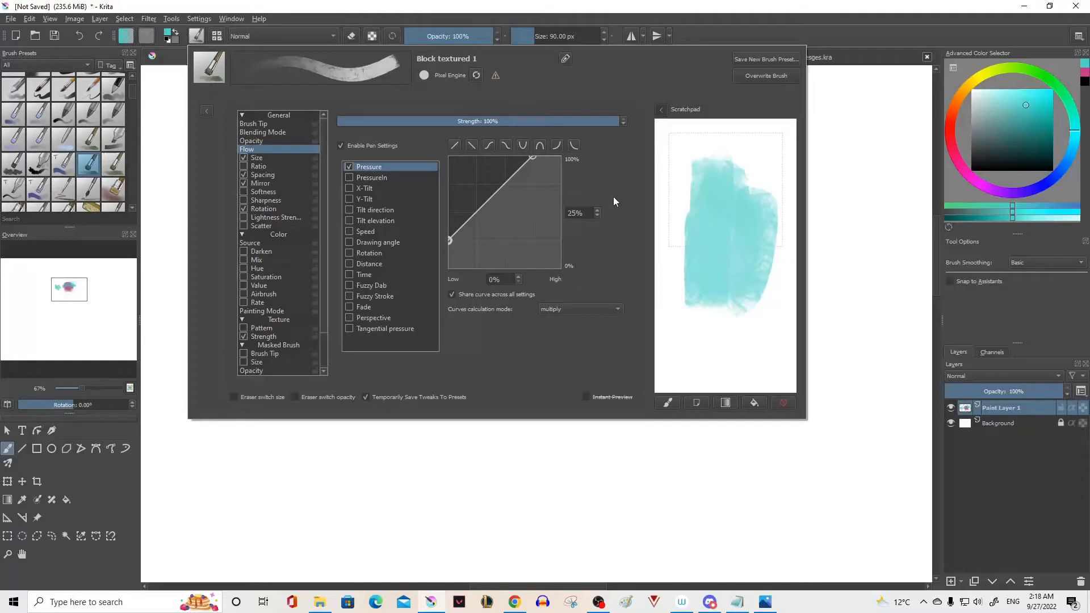
pyautogui.click(406, 467)
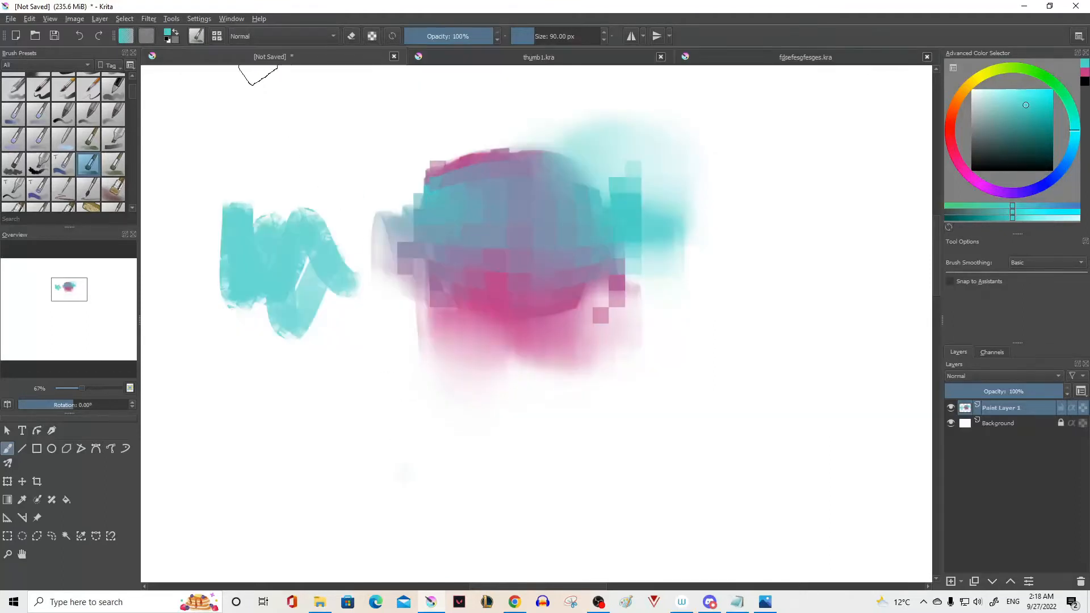
# Paint two more turquoise zigzags at 90 px, one across the upper edge of the blended paint and one below it
pyautogui.click(11, 18)
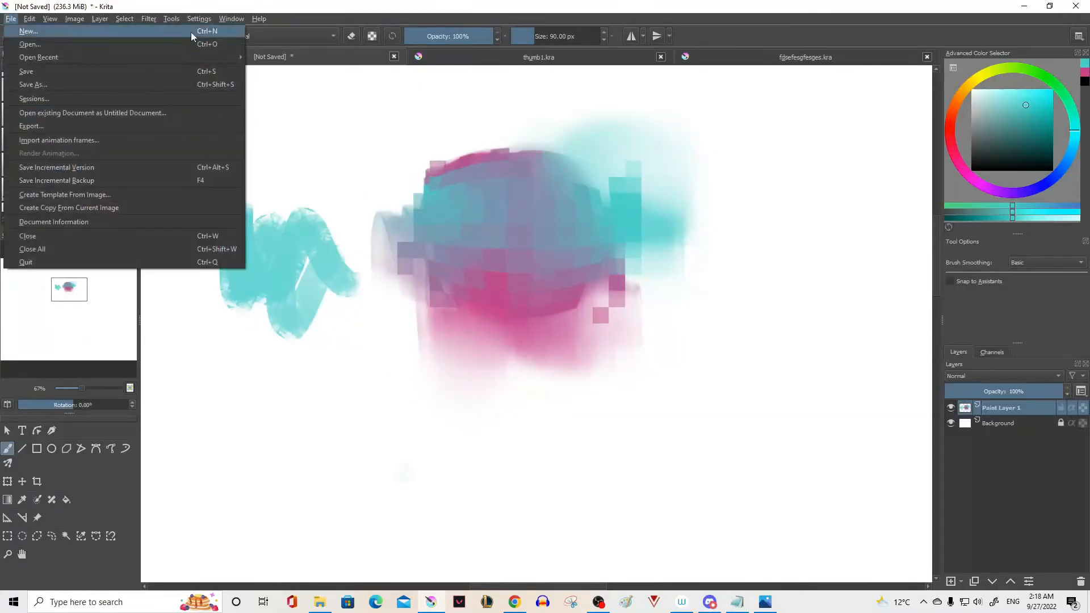
pyautogui.click(310, 186)
pyautogui.moveTo(377, 135)
pyautogui.mouseDown()
pyautogui.moveTo(417, 120)
pyautogui.moveTo(550, 175)
pyautogui.mouseUp()
pyautogui.moveTo(533, 378)
pyautogui.mouseDown()
pyautogui.moveTo(561, 423)
pyautogui.moveTo(680, 405)
pyautogui.mouseUp()
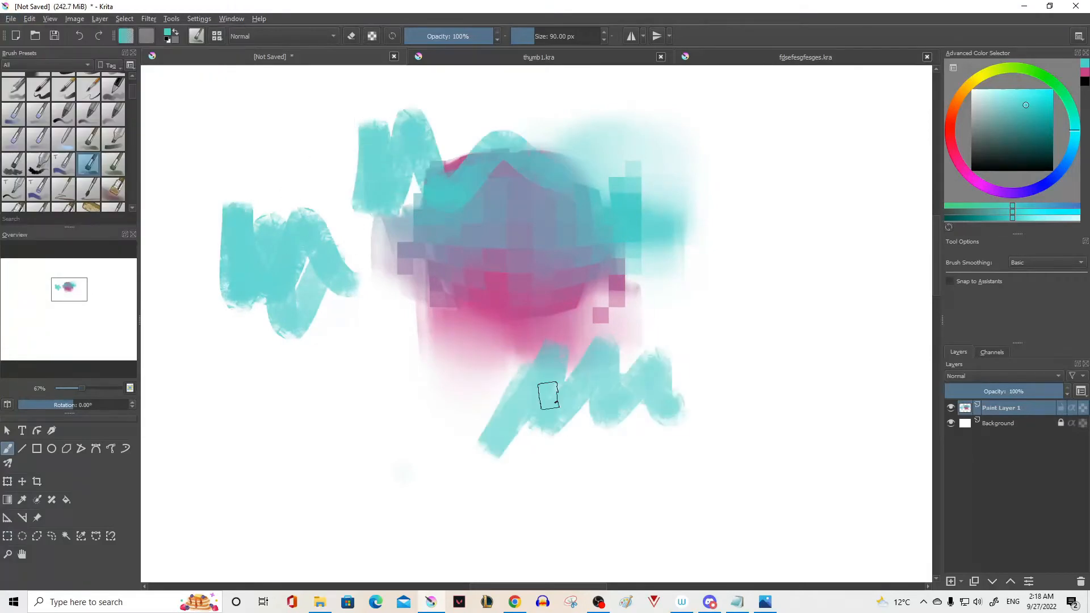
# Create a new custom document 500 px wide and 500 px high
pyautogui.click(11, 19)
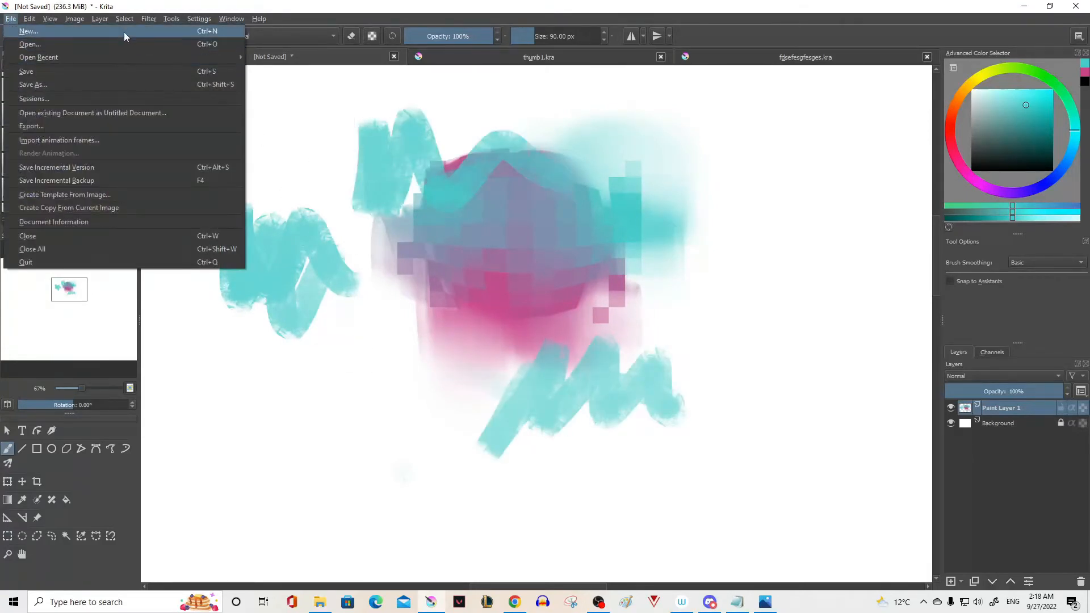
pyautogui.click(108, 32)
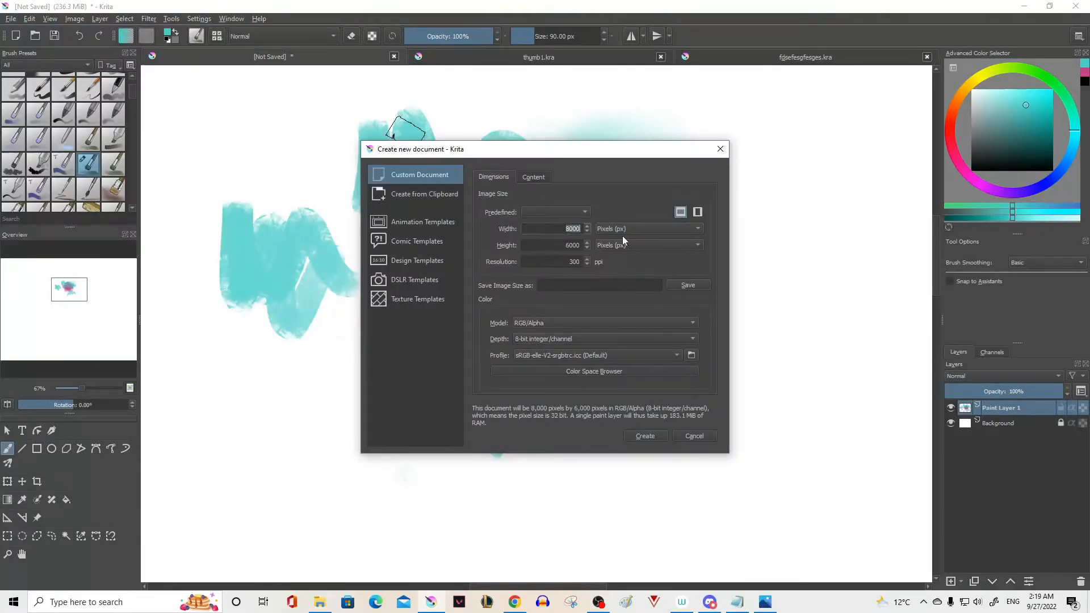
pyautogui.write('500')
pyautogui.press('Tab')
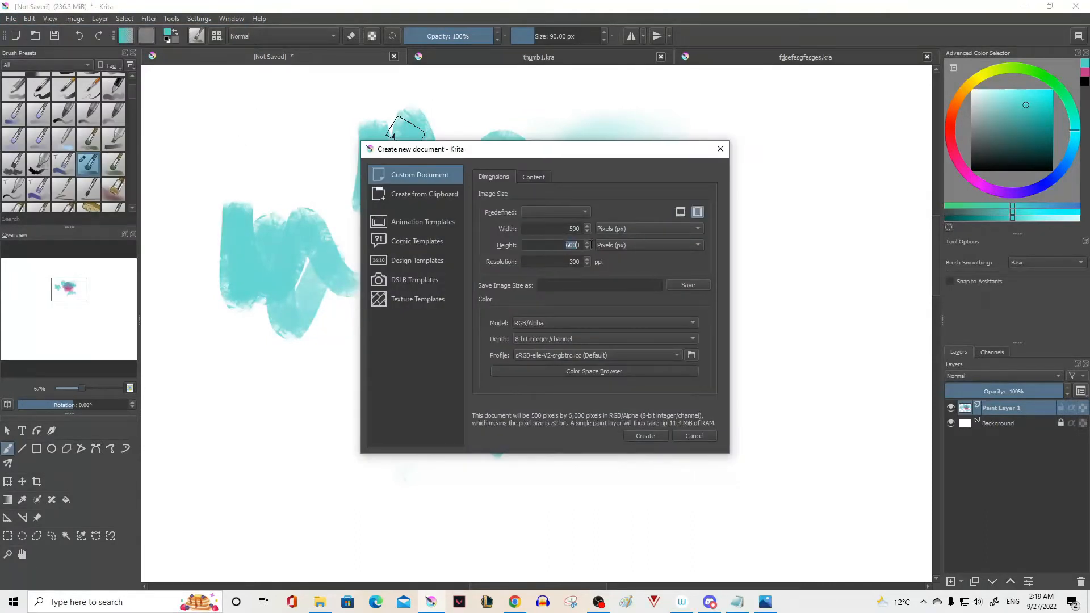
pyautogui.write('500')
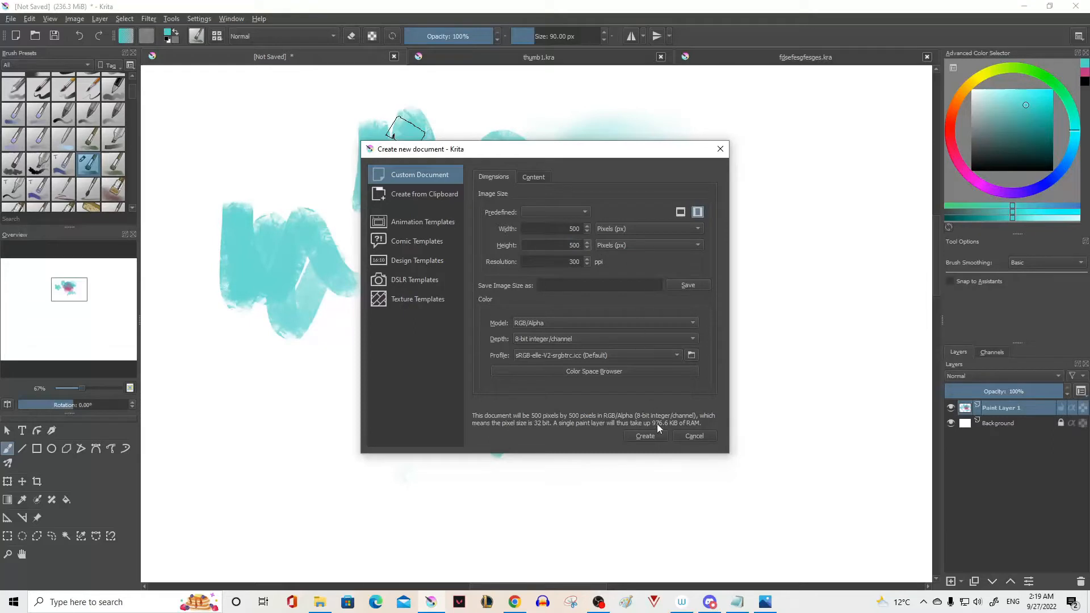
pyautogui.click(643, 434)
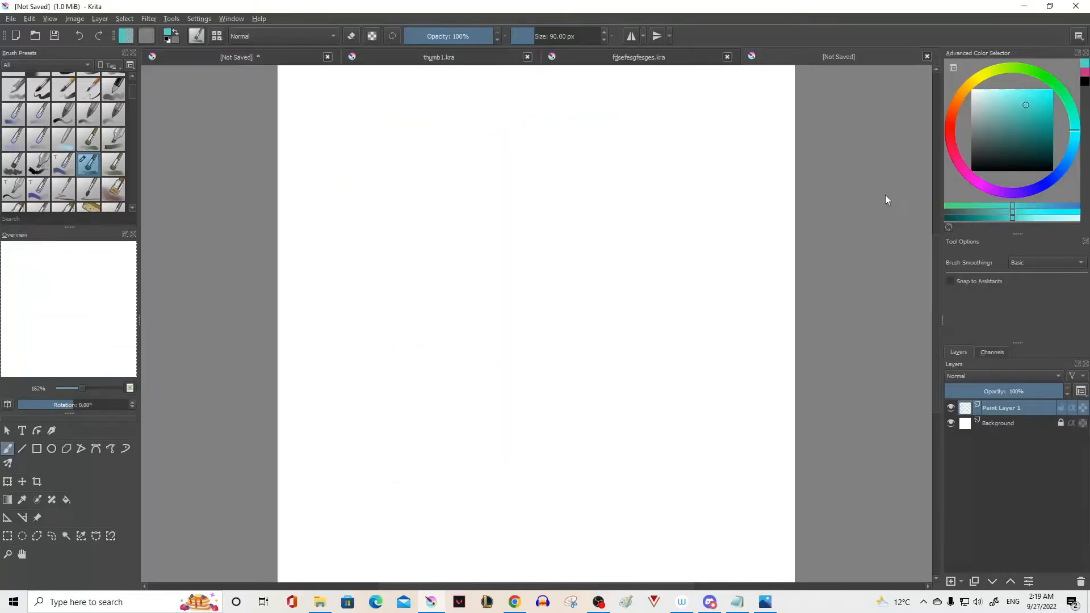
# Set the painting colour to black and choose the circle3 preset from the custom brush tag at 7.69 px
pyautogui.moveTo(977, 165); pyautogui.dragTo(950, 222)
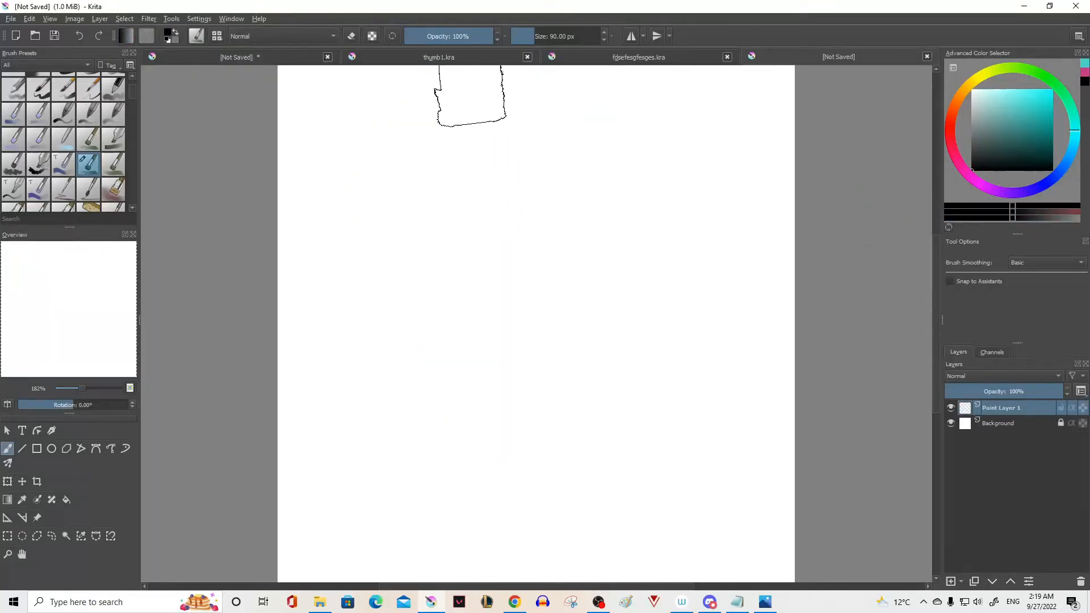
pyautogui.scroll(3, 64, 137)
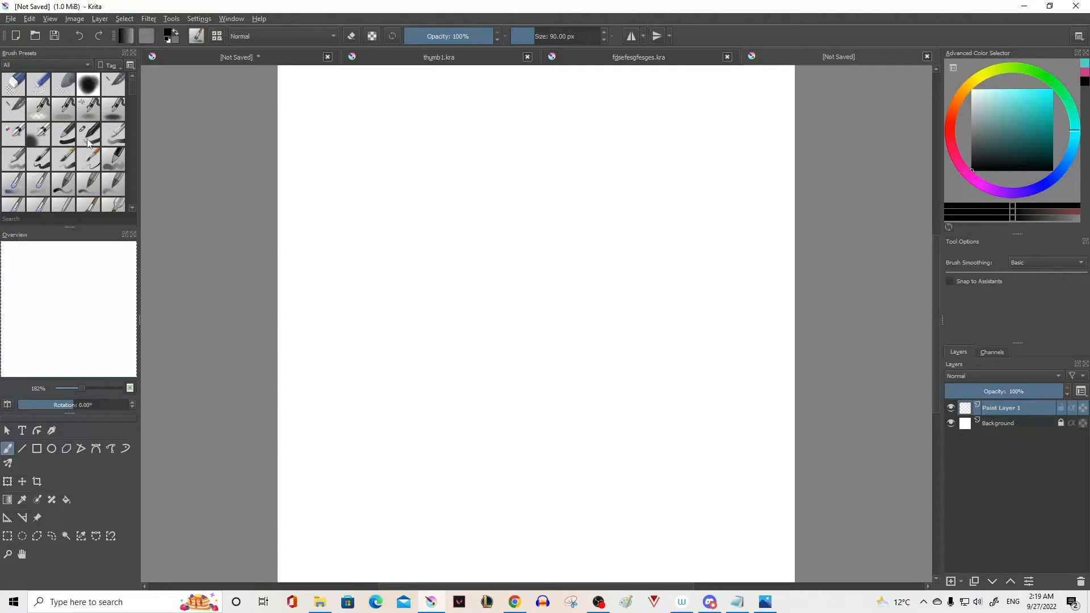
pyautogui.click(46, 65)
pyautogui.click(22, 245)
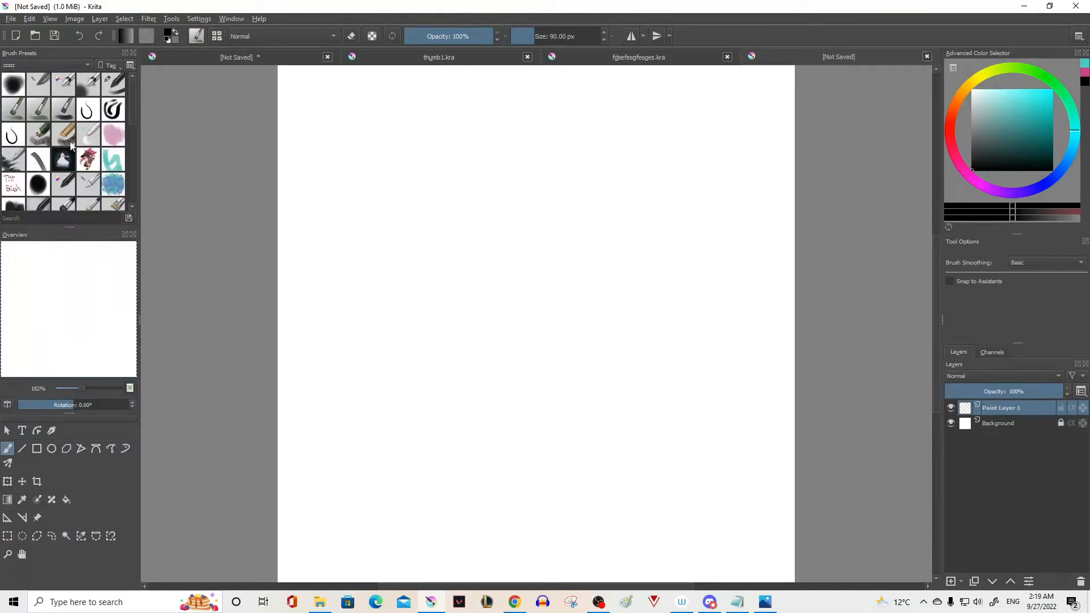
pyautogui.click(65, 160)
pyautogui.press('e')
pyautogui.click(522, 34)
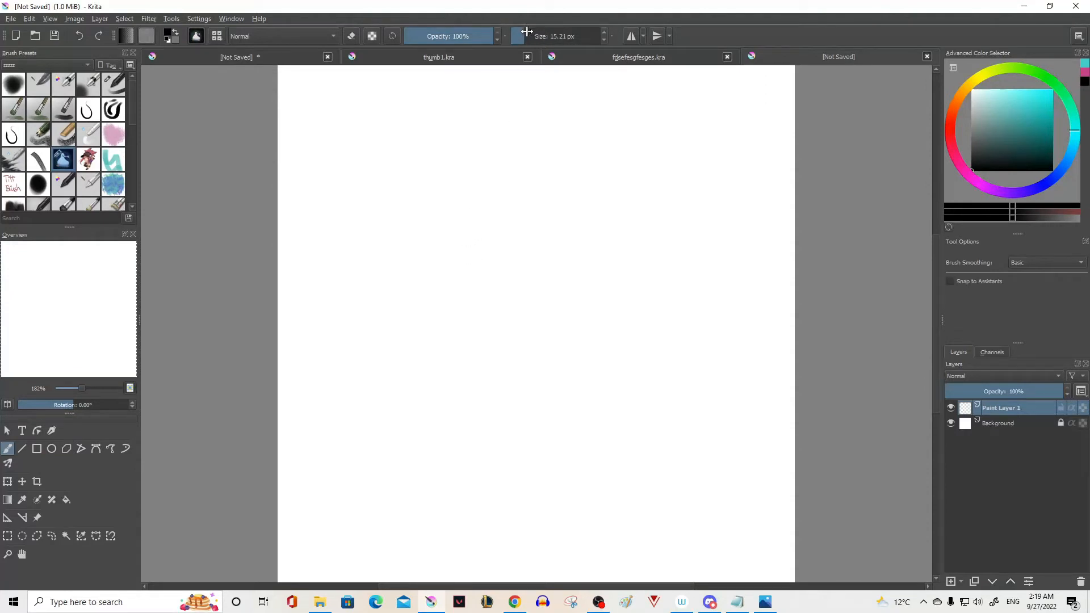
pyautogui.click(521, 36)
# Sketch two eyes with dark outer lashes, lower lids and a pupil in the upper part of the canvas
pyautogui.moveTo(471, 221)
pyautogui.mouseDown()
pyautogui.moveTo(419, 183)
pyautogui.moveTo(379, 230)
pyautogui.moveTo(394, 238)
pyautogui.mouseUp()
pyautogui.moveTo(432, 196); pyautogui.dragTo(463, 226)
pyautogui.click(449, 209)
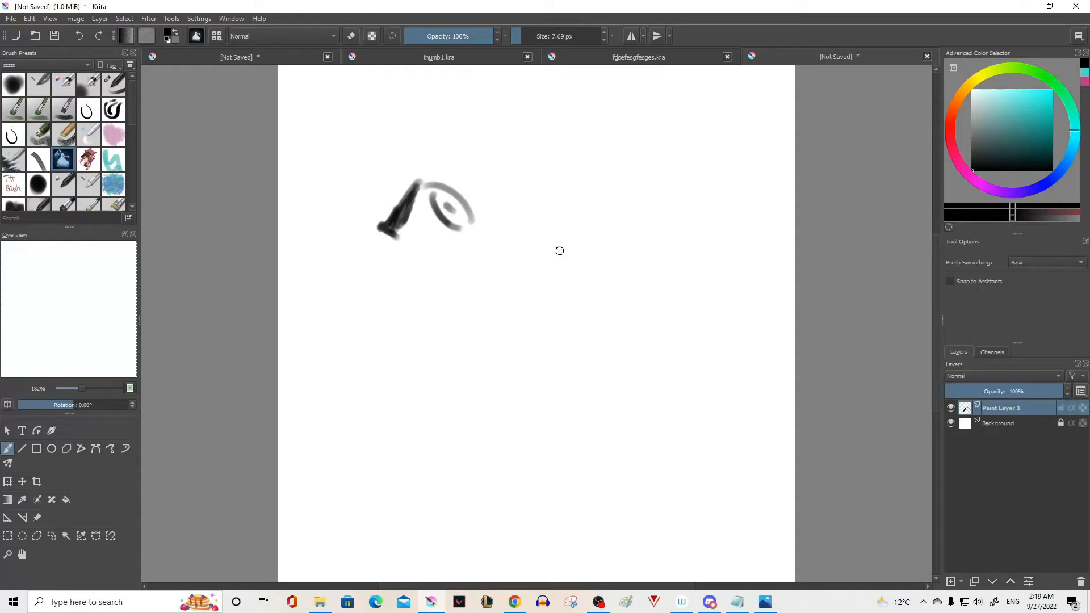
pyautogui.moveTo(555, 228)
pyautogui.mouseDown()
pyautogui.moveTo(626, 201)
pyautogui.moveTo(652, 251)
pyautogui.mouseUp()
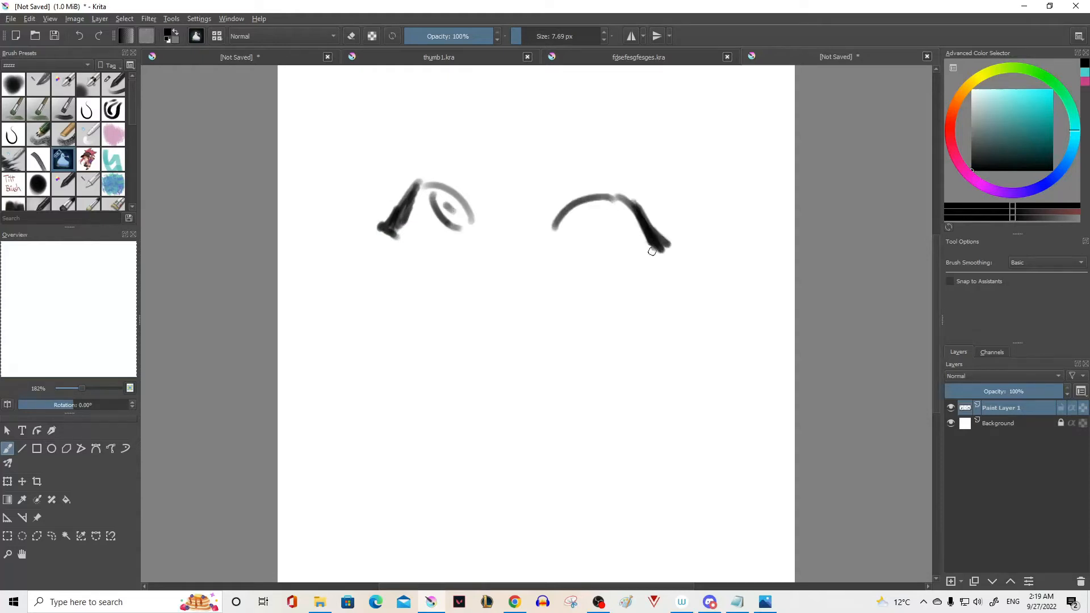
pyautogui.moveTo(608, 217); pyautogui.dragTo(571, 216)
# Add a short nose stroke, two curved eyebrows and an open mouth with the tongue out to the face
pyautogui.moveTo(480, 274); pyautogui.dragTo(482, 299)
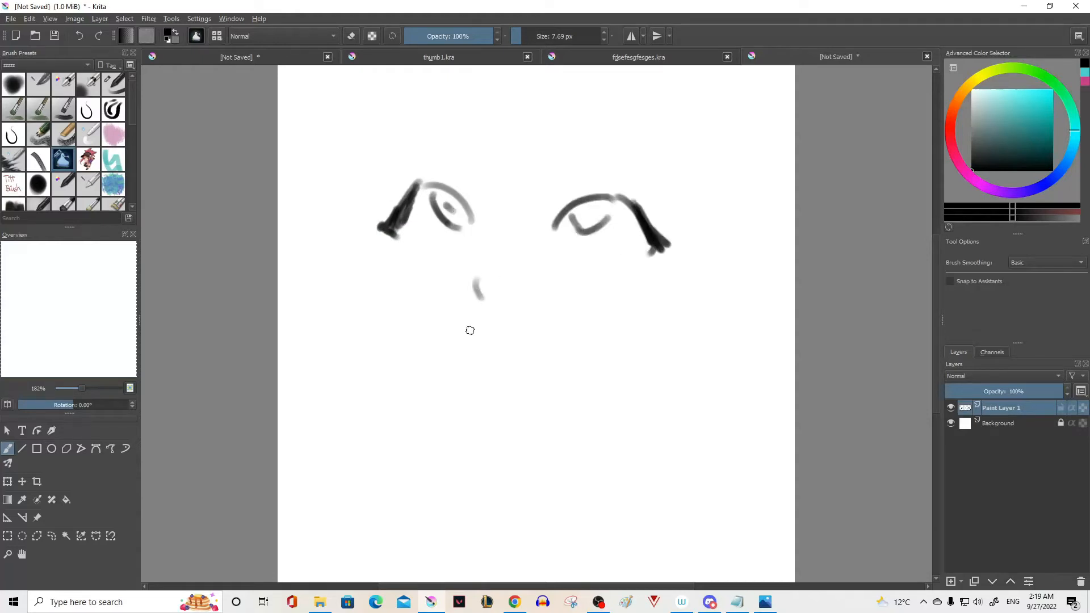
pyautogui.moveTo(481, 140); pyautogui.dragTo(388, 146)
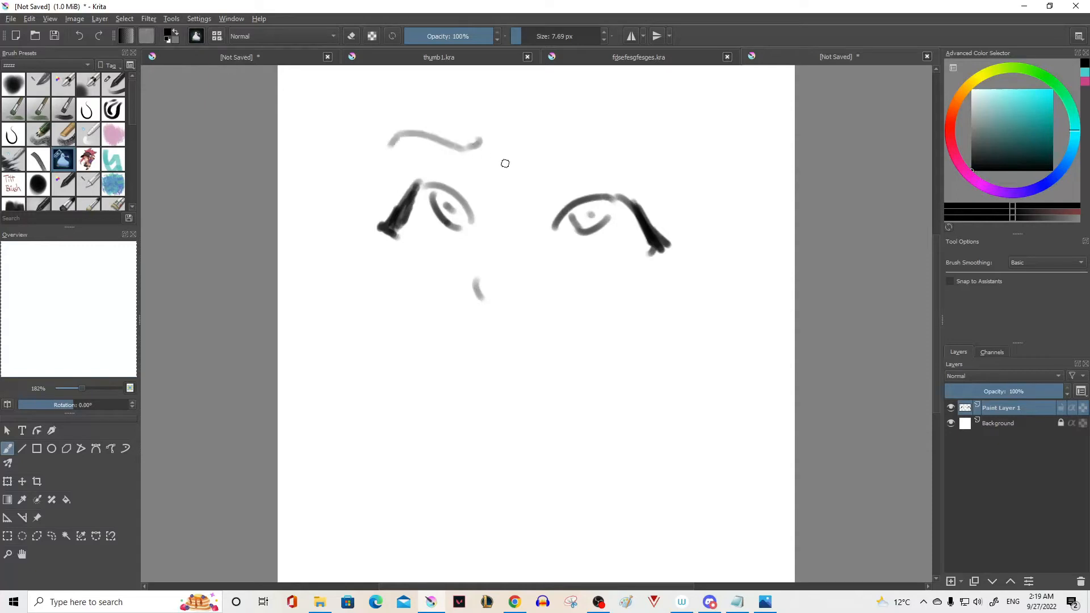
pyautogui.moveTo(561, 138); pyautogui.dragTo(671, 205)
pyautogui.moveTo(459, 323)
pyautogui.mouseDown()
pyautogui.moveTo(519, 386)
pyautogui.moveTo(428, 392)
pyautogui.moveTo(502, 397)
pyautogui.moveTo(463, 395)
pyautogui.mouseUp()
pyautogui.moveTo(454, 329); pyautogui.dragTo(453, 358)
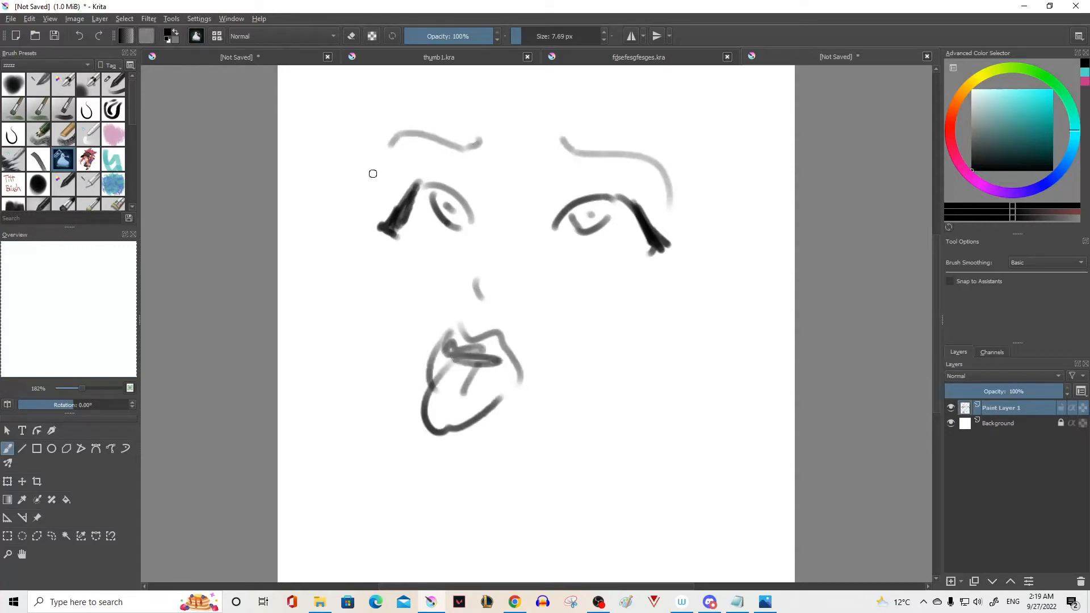
# Draw the face outline from the temple down the cheek to a pointed chin and along the jaw
pyautogui.moveTo(369, 156); pyautogui.dragTo(379, 201)
pyautogui.moveTo(371, 209); pyautogui.dragTo(347, 287)
pyautogui.moveTo(363, 338)
pyautogui.mouseDown()
pyautogui.moveTo(463, 517)
pyautogui.moveTo(681, 411)
pyautogui.mouseUp()
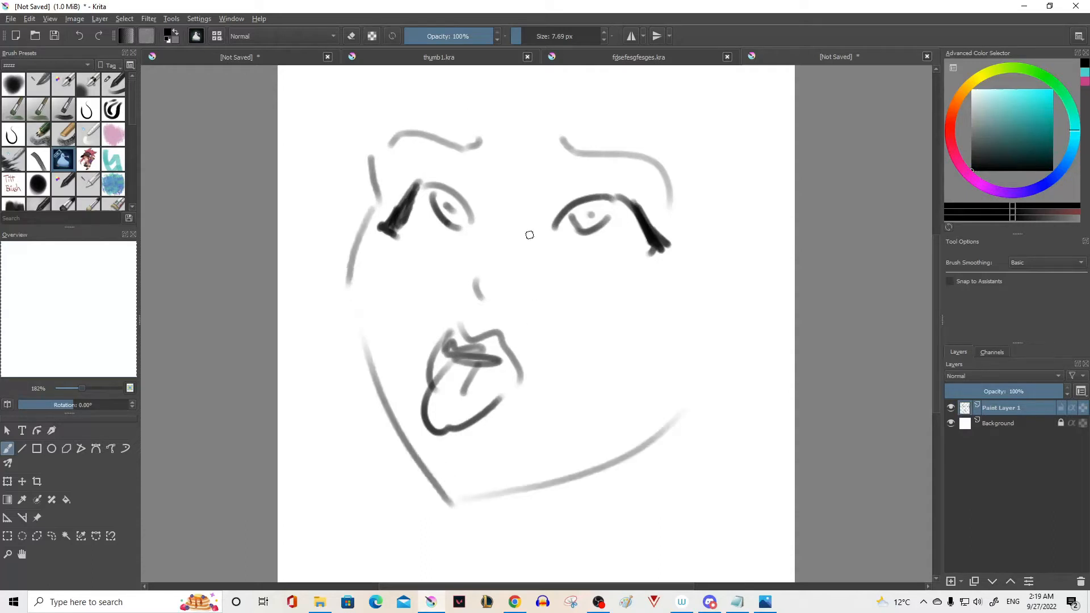
# Create a stamp brush tip for the circle3 preset from the face drawing, keeping the default stamp options
pyautogui.scroll(-2, 529, 235)
pyautogui.click(201, 37)
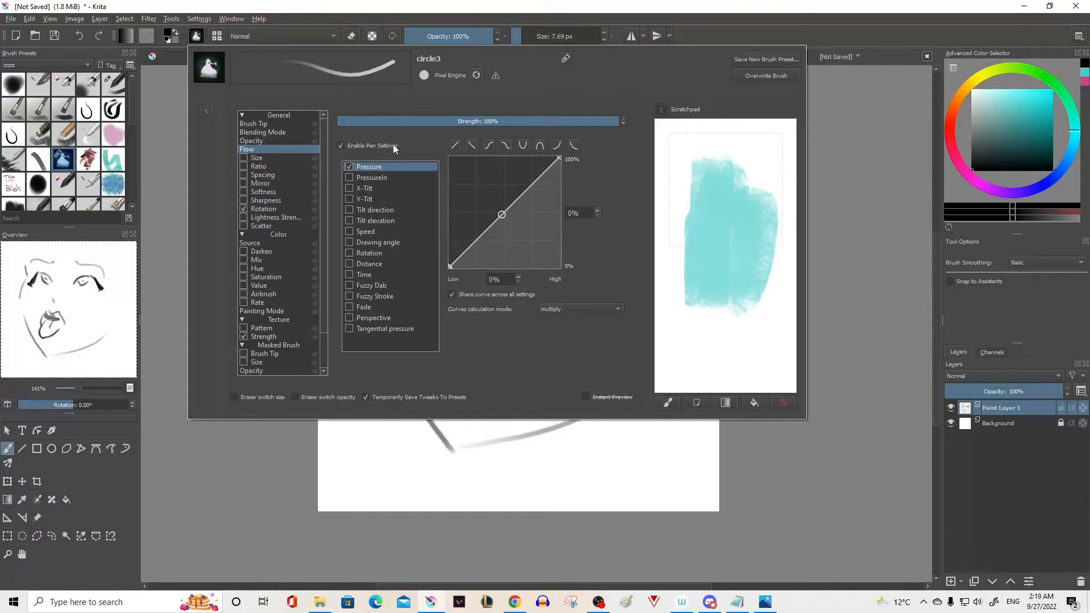
pyautogui.click(258, 124)
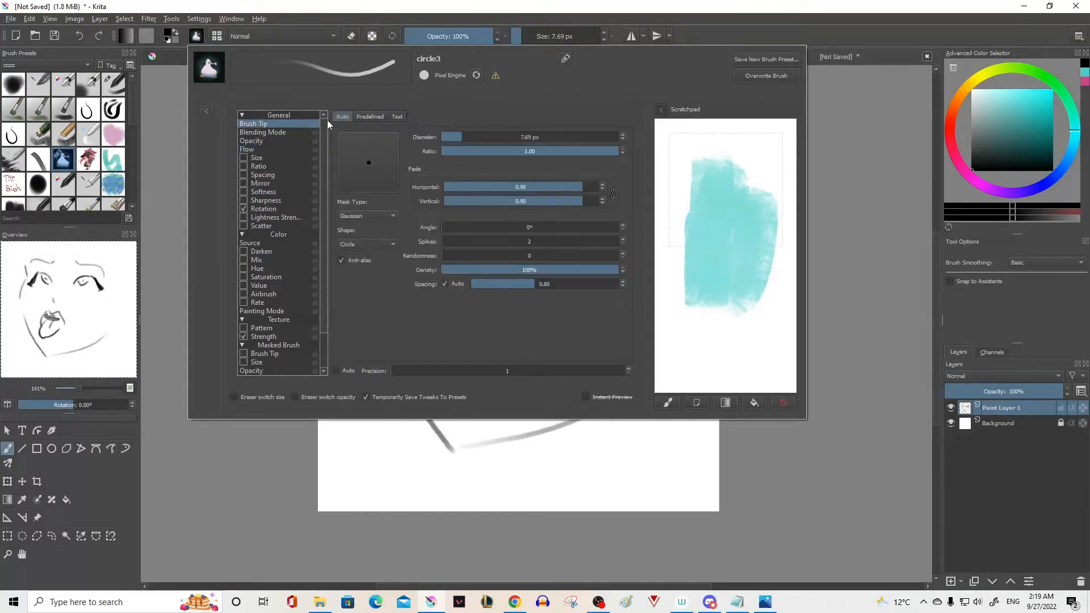
pyautogui.click(368, 117)
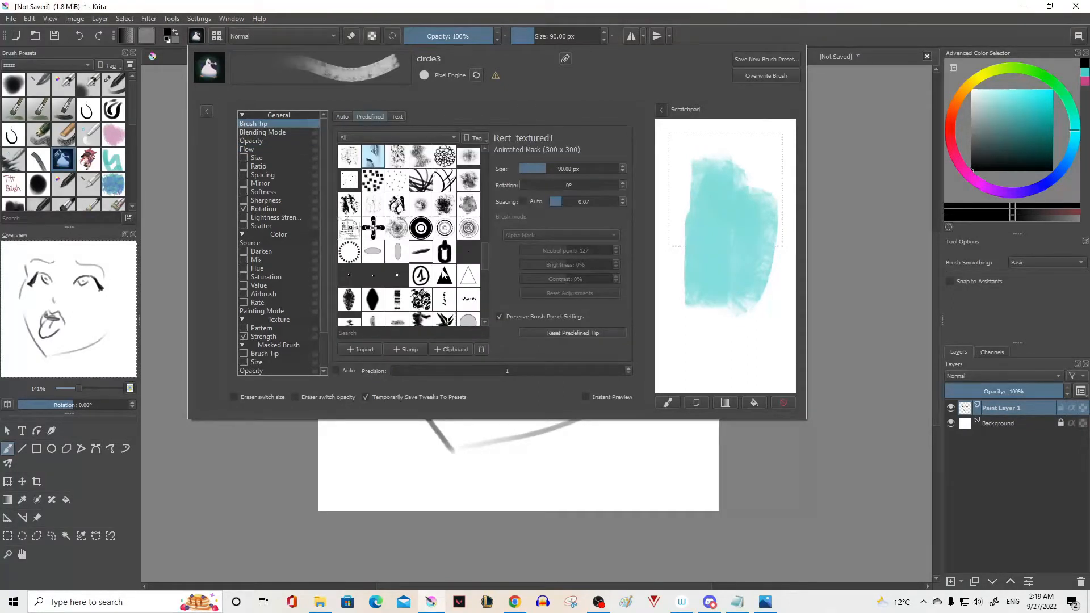
pyautogui.scroll(-5, 407, 299)
pyautogui.click(407, 350)
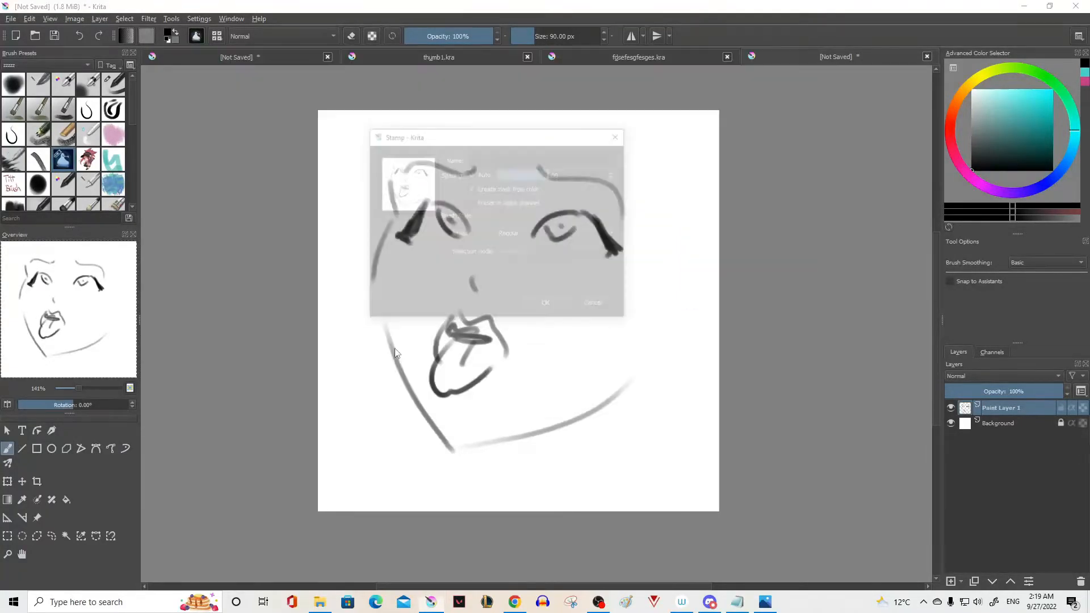
pyautogui.click(544, 306)
# Test the face tip at 90 px with several single stamps around the drawing and a long zigzag stroke across it
pyautogui.click(196, 36)
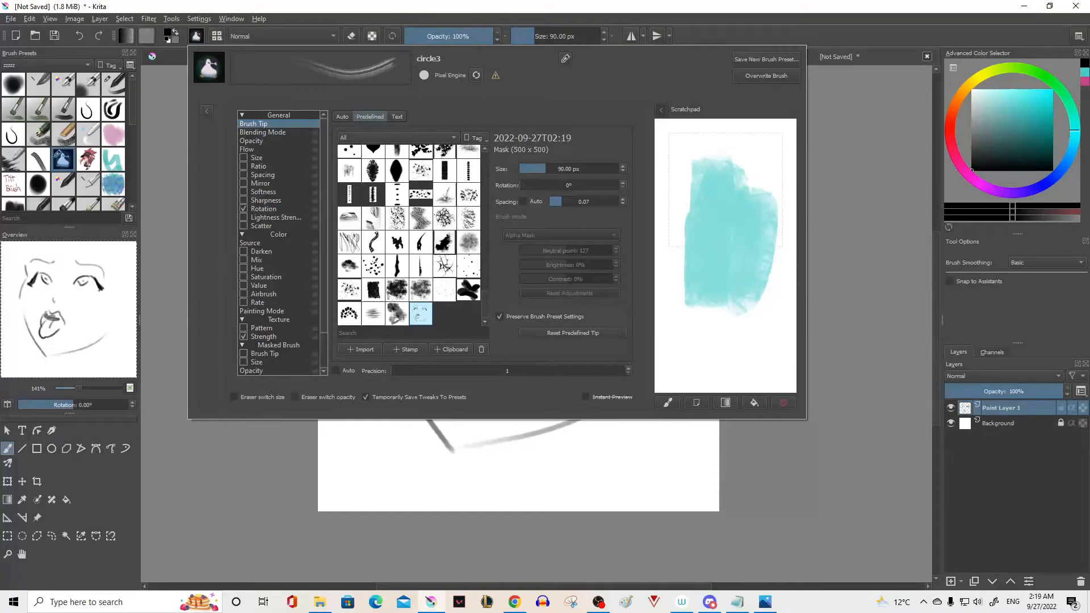
pyautogui.click(391, 452)
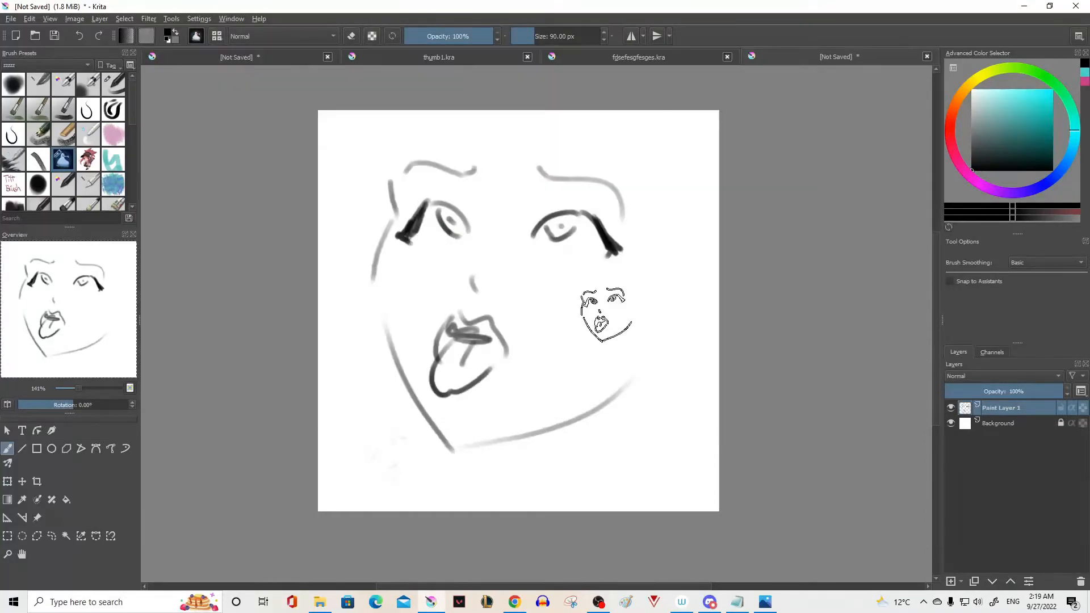
pyautogui.click(609, 312)
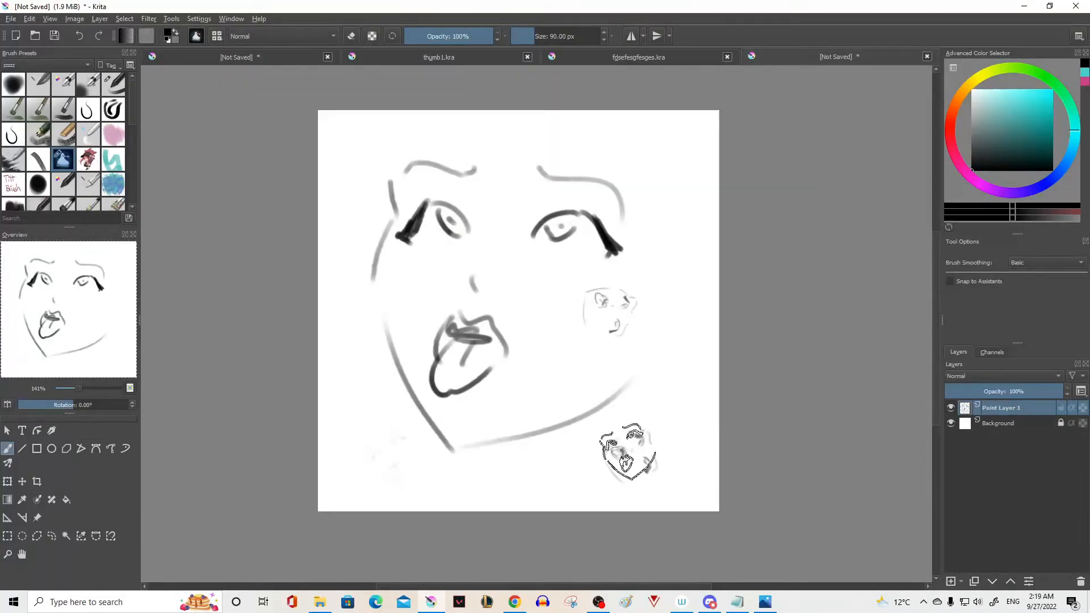
pyautogui.click(542, 362)
pyautogui.click(546, 474)
pyautogui.click(669, 350)
pyautogui.moveTo(638, 214)
pyautogui.mouseDown()
pyautogui.moveTo(598, 234)
pyautogui.moveTo(403, 230)
pyautogui.moveTo(363, 317)
pyautogui.mouseUp()
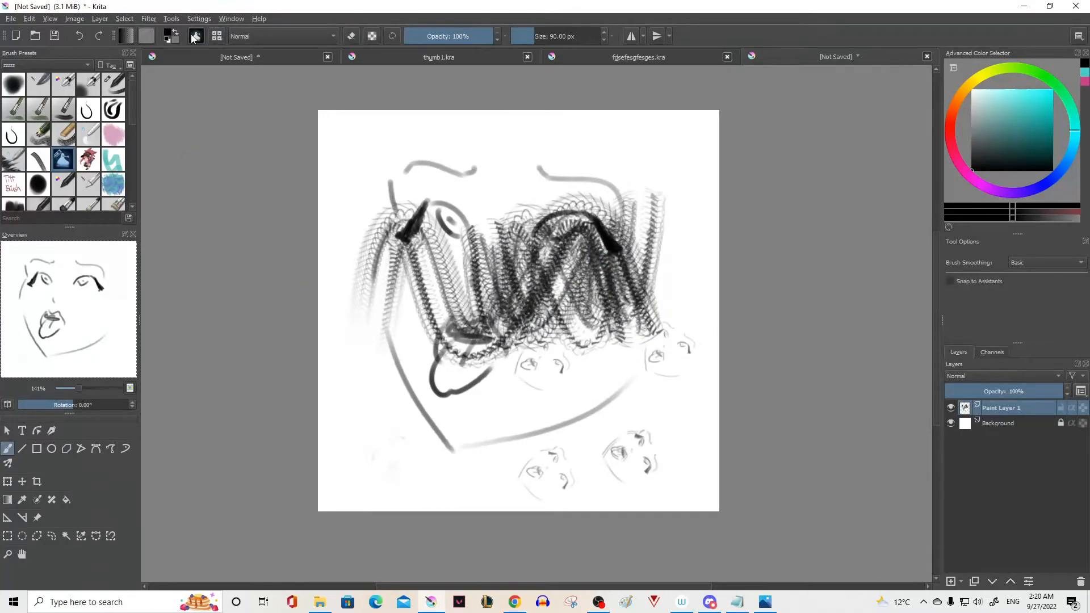
# Reload the circle3 preset to restore its original brush settings
pyautogui.click(194, 36)
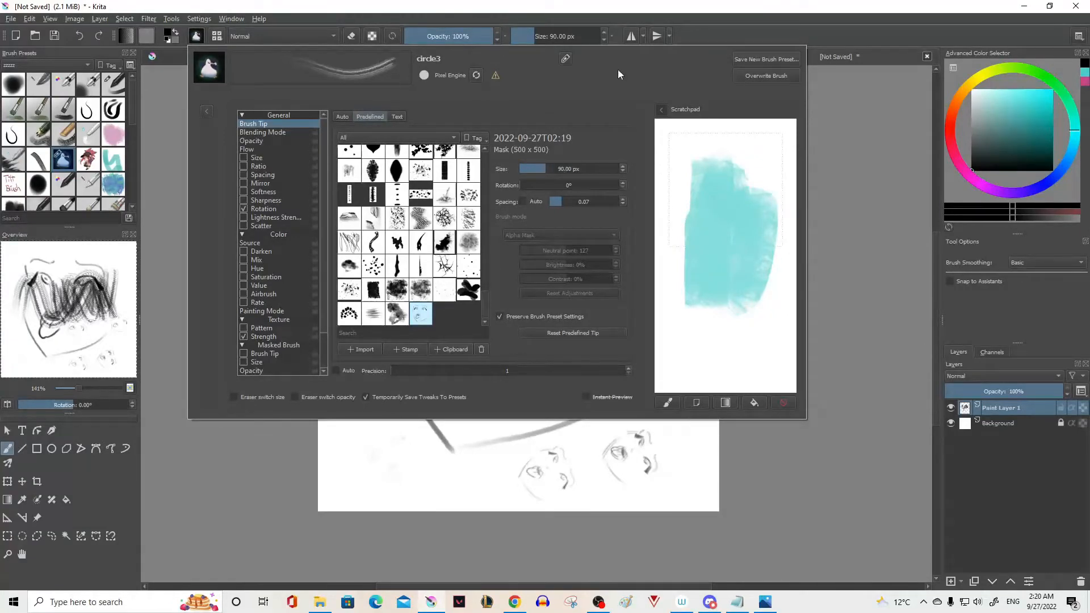
pyautogui.click(477, 76)
pyautogui.click(669, 468)
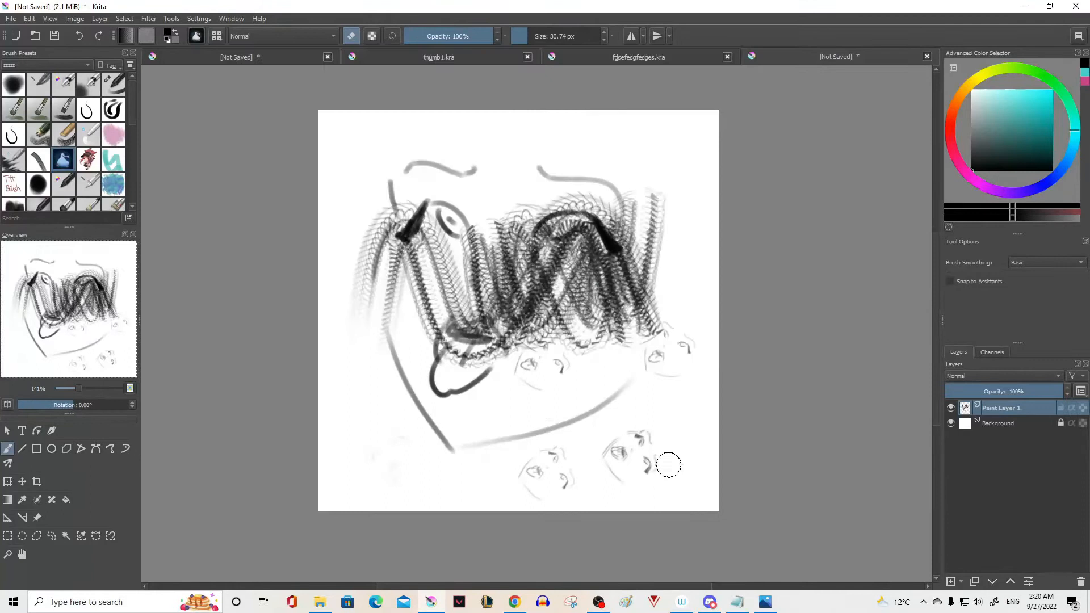
# Close the face document without saving and clear the teal and pink strokes from the other document's paint layer
pyautogui.click(927, 56)
pyautogui.click(549, 316)
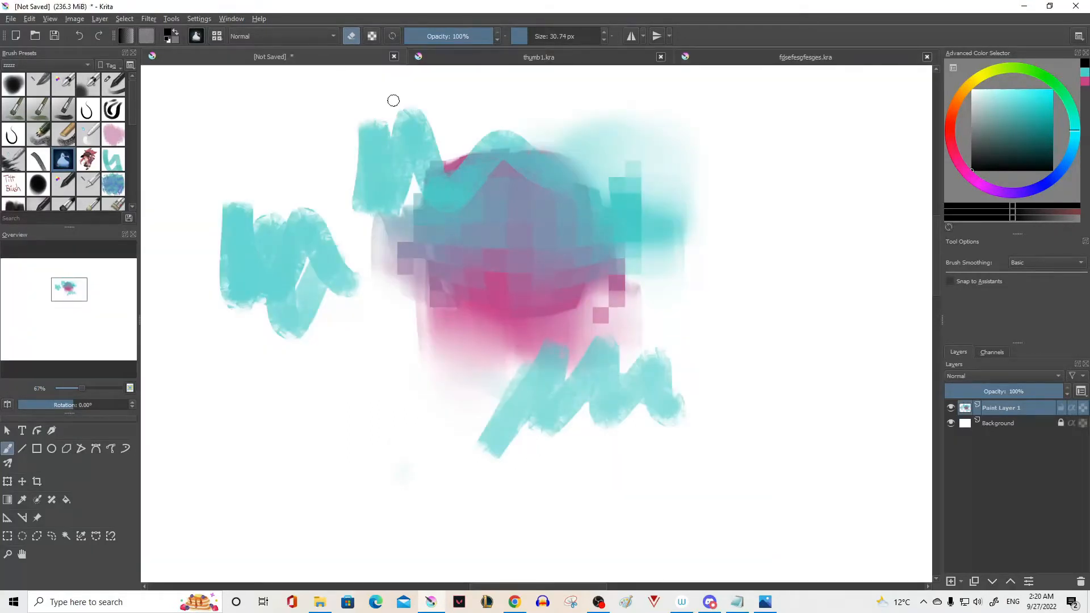
pyautogui.click(350, 36)
pyautogui.press('Delete')
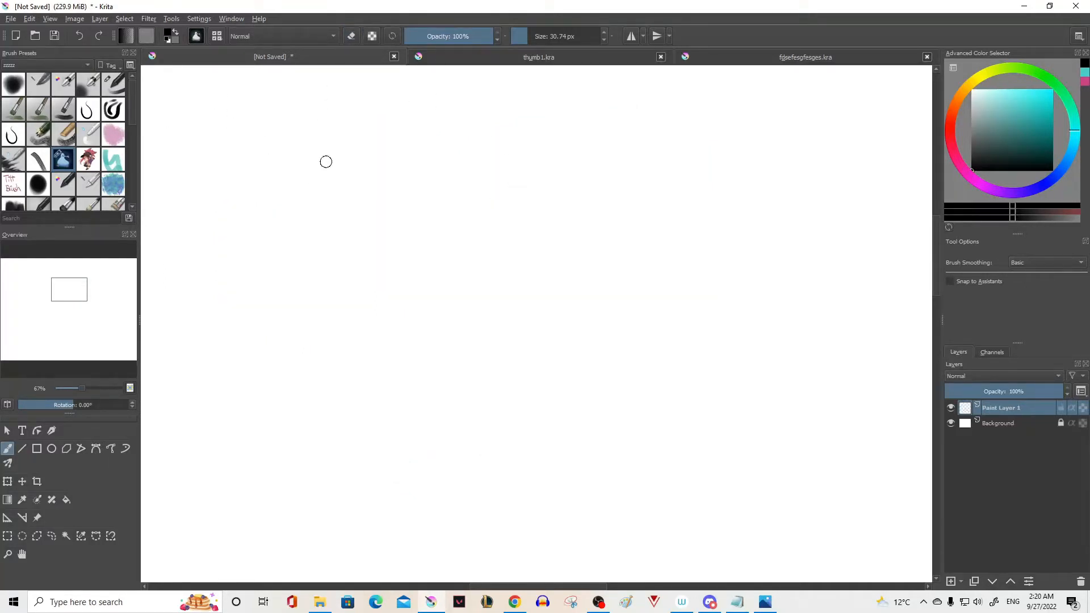
# Paint a thick black wavy stroke with circle3 and a second one below it with the dark round preset at 196.08 px
pyautogui.click(532, 36)
pyautogui.click(537, 36)
pyautogui.moveTo(381, 195)
pyautogui.mouseDown()
pyautogui.moveTo(409, 232)
pyautogui.moveTo(552, 217)
pyautogui.mouseUp()
pyautogui.click(48, 180)
pyautogui.click(538, 36)
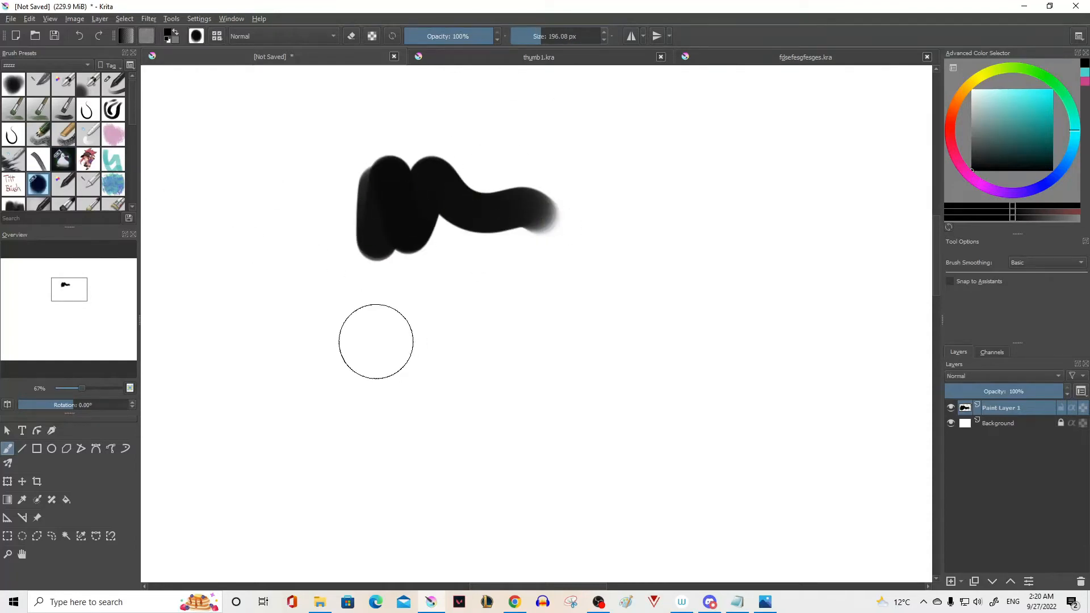
pyautogui.moveTo(375, 341); pyautogui.dragTo(565, 358)
# Paint a large soft blob beside the black strokes with the soft airbrush preset at 600 px
pyautogui.click(88, 83)
pyautogui.moveTo(732, 187)
pyautogui.mouseDown()
pyautogui.moveTo(737, 284)
pyautogui.moveTo(658, 284)
pyautogui.mouseUp()
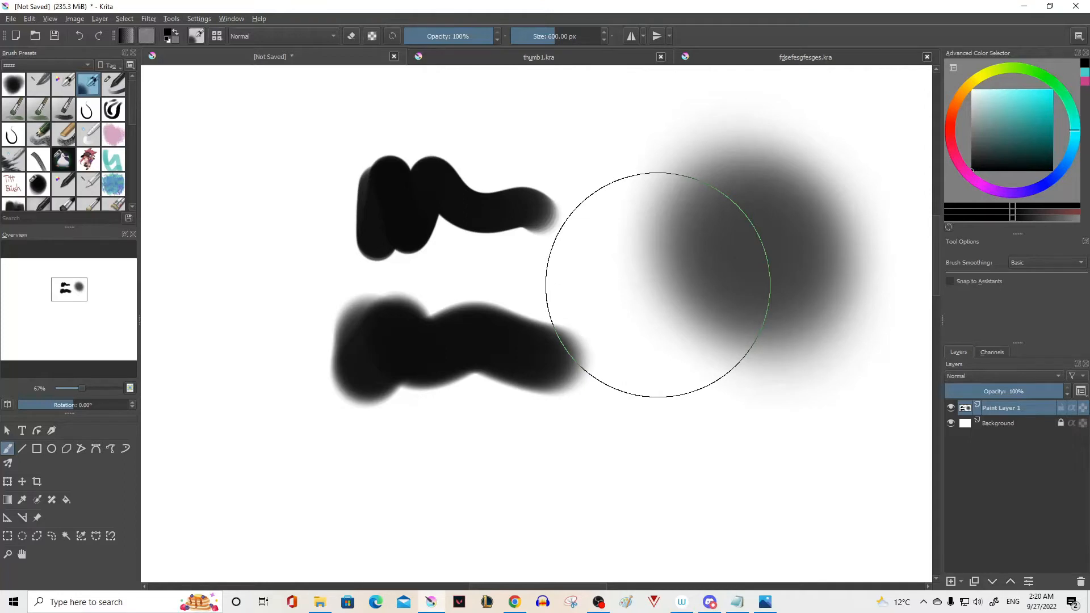
pyautogui.scroll(-2, 396, 236)
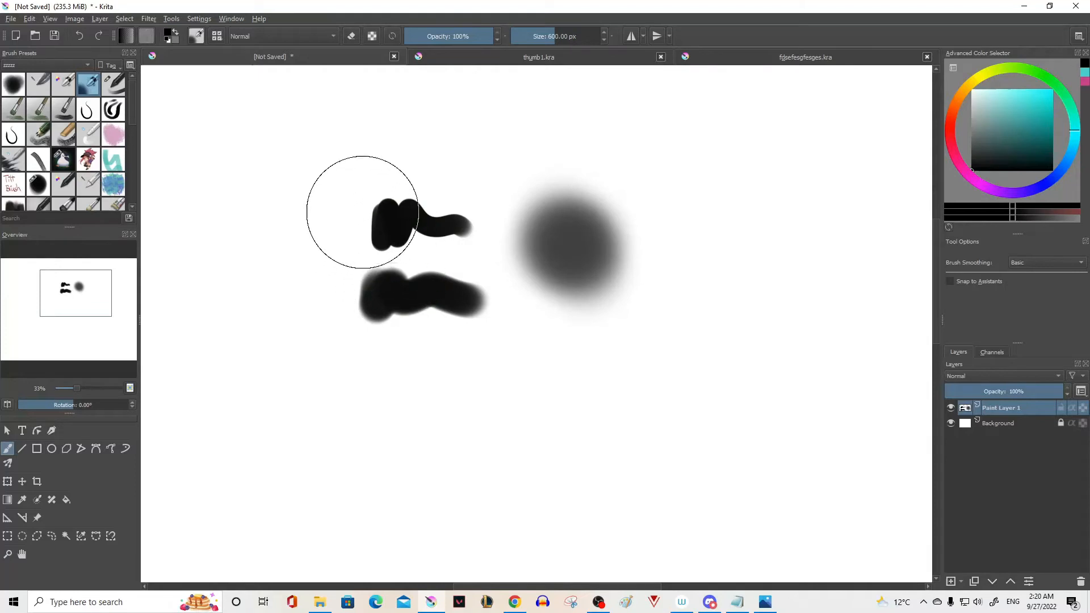
pyautogui.scroll(1, 406, 207)
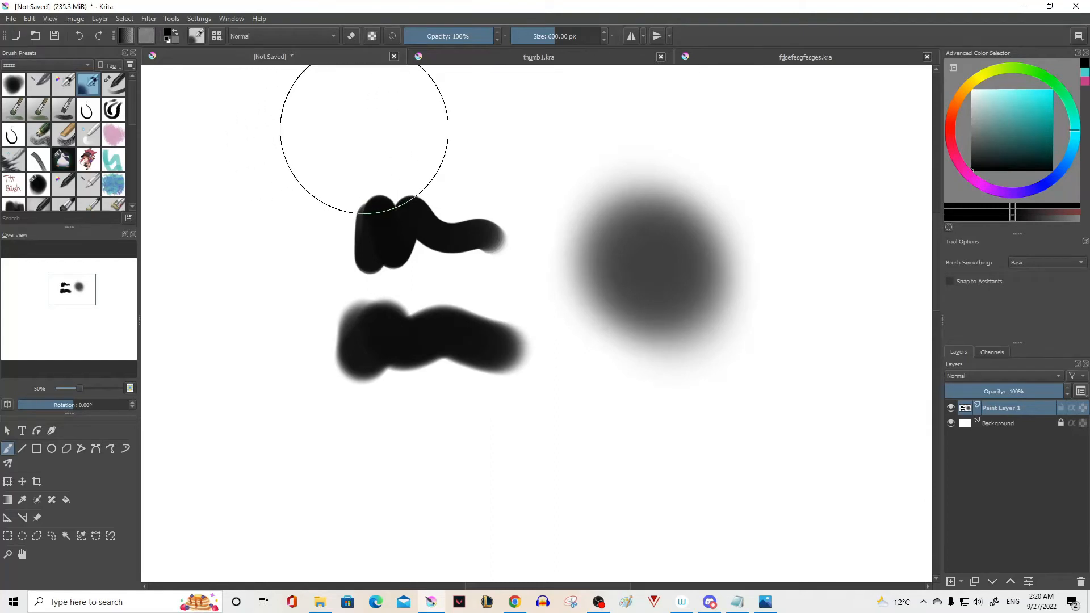
# Paint grainy strokes with the pink textured preset at 380.07 px, and clear the layer
pyautogui.click(116, 138)
pyautogui.moveTo(462, 121)
pyautogui.mouseDown()
pyautogui.moveTo(312, 117)
pyautogui.moveTo(258, 247)
pyautogui.mouseUp()
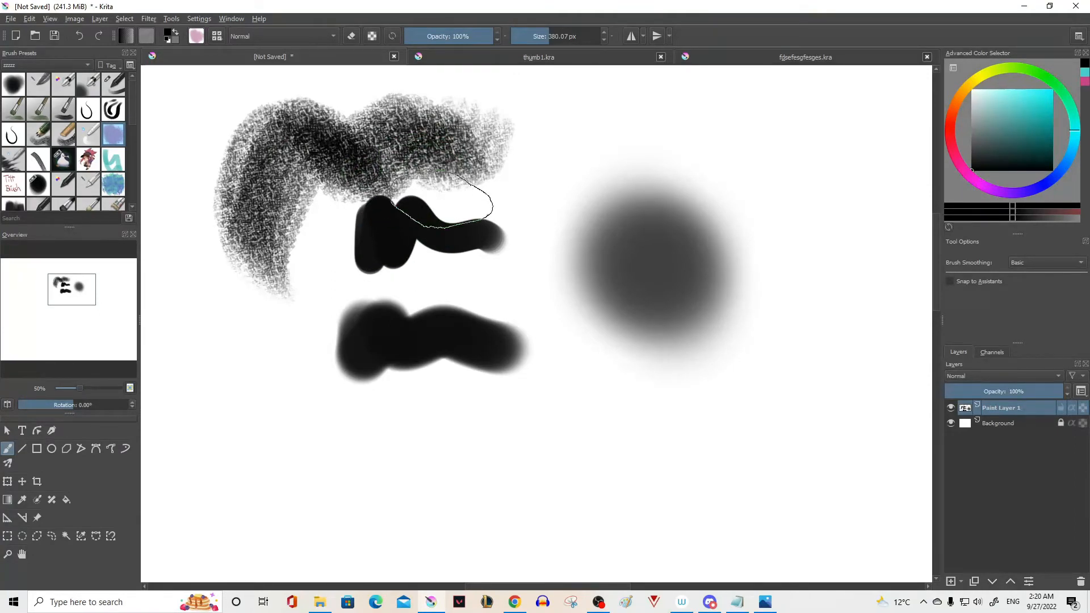
pyautogui.moveTo(442, 199)
pyautogui.mouseDown()
pyautogui.moveTo(469, 209)
pyautogui.moveTo(446, 285)
pyautogui.mouseUp()
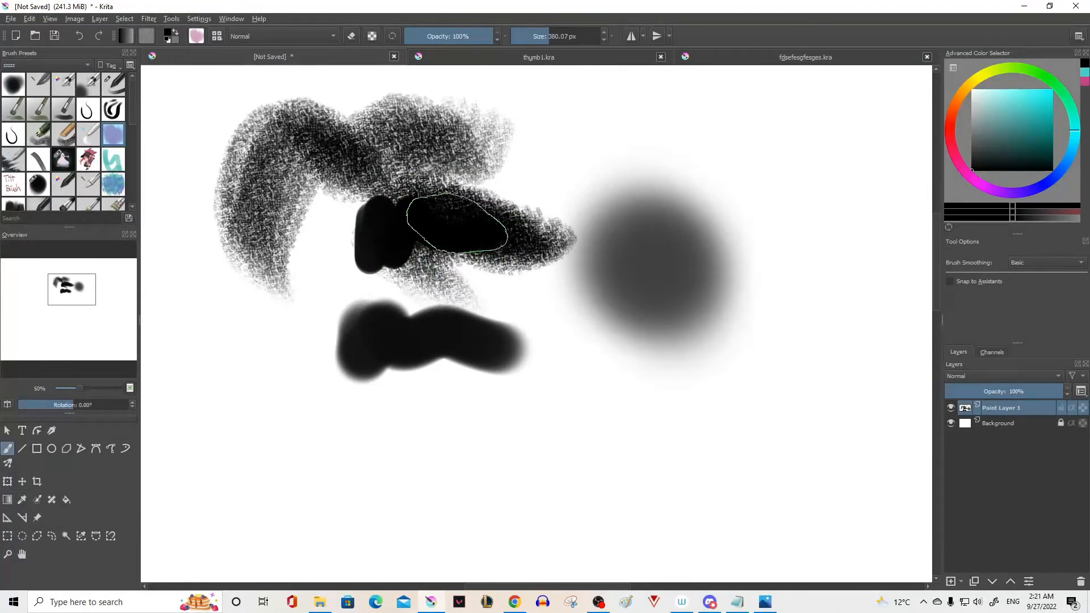
pyautogui.press('Delete')
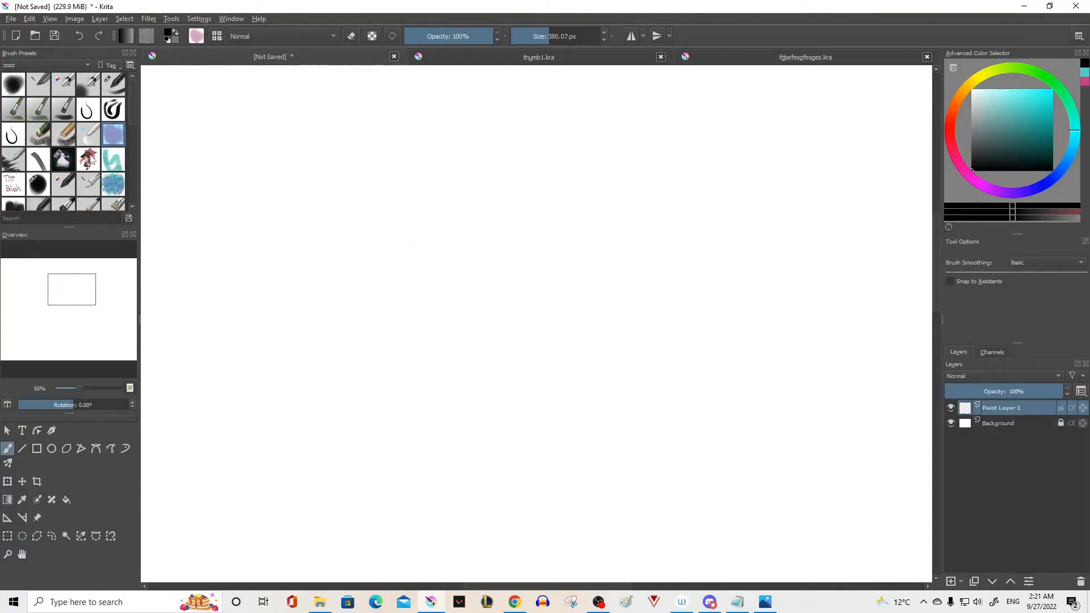
# Paint a wavy black stroke with circle3 at 112.19 px and partly erase it using the same brush in eraser mode
pyautogui.click(63, 159)
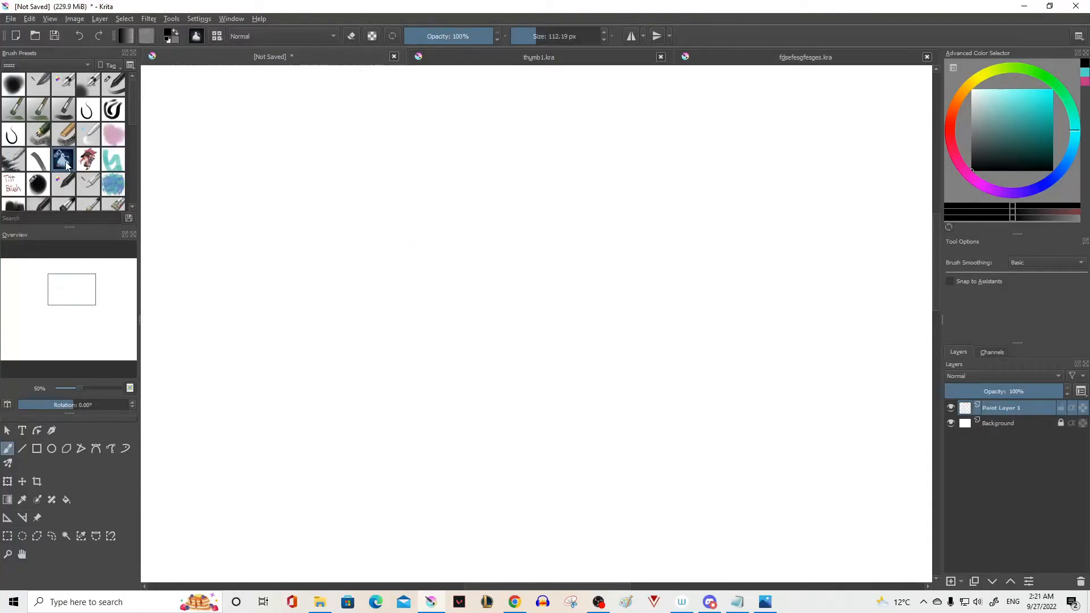
pyautogui.click(353, 37)
pyautogui.click(351, 37)
pyautogui.moveTo(382, 158)
pyautogui.mouseDown()
pyautogui.moveTo(603, 283)
pyautogui.moveTo(763, 391)
pyautogui.mouseUp()
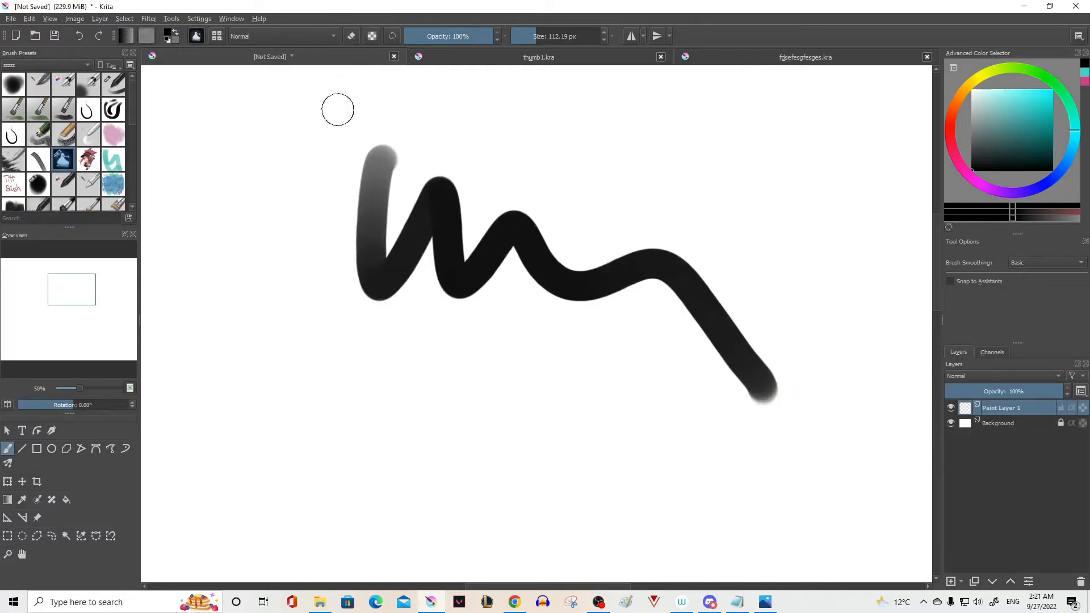
pyautogui.click(352, 37)
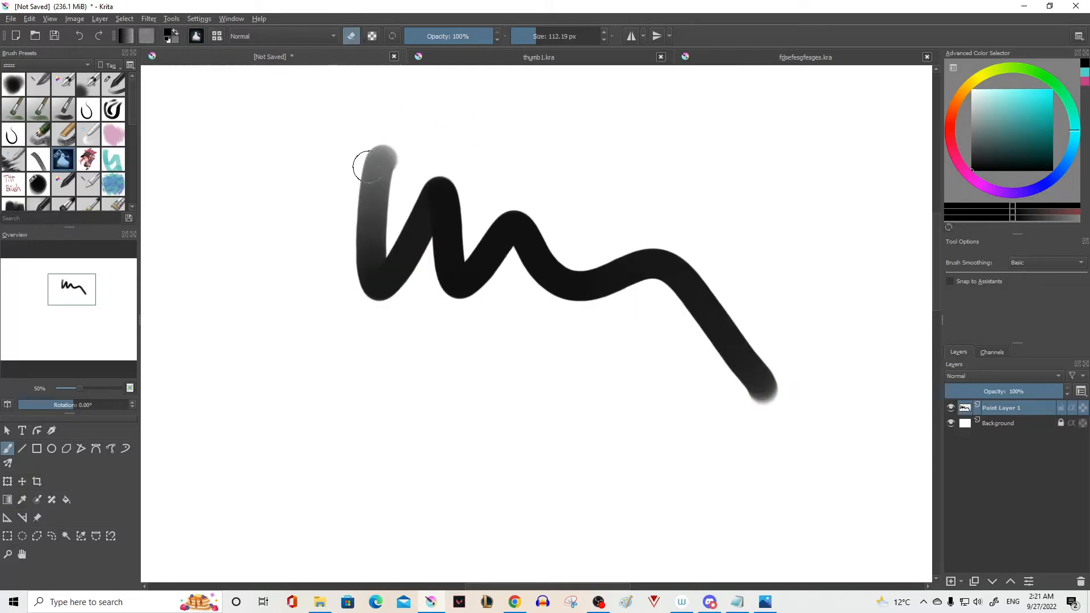
pyautogui.moveTo(362, 151)
pyautogui.mouseDown()
pyautogui.moveTo(405, 199)
pyautogui.moveTo(471, 241)
pyautogui.moveTo(597, 249)
pyautogui.moveTo(701, 294)
pyautogui.moveTo(785, 400)
pyautogui.moveTo(647, 222)
pyautogui.moveTo(431, 187)
pyautogui.mouseUp()
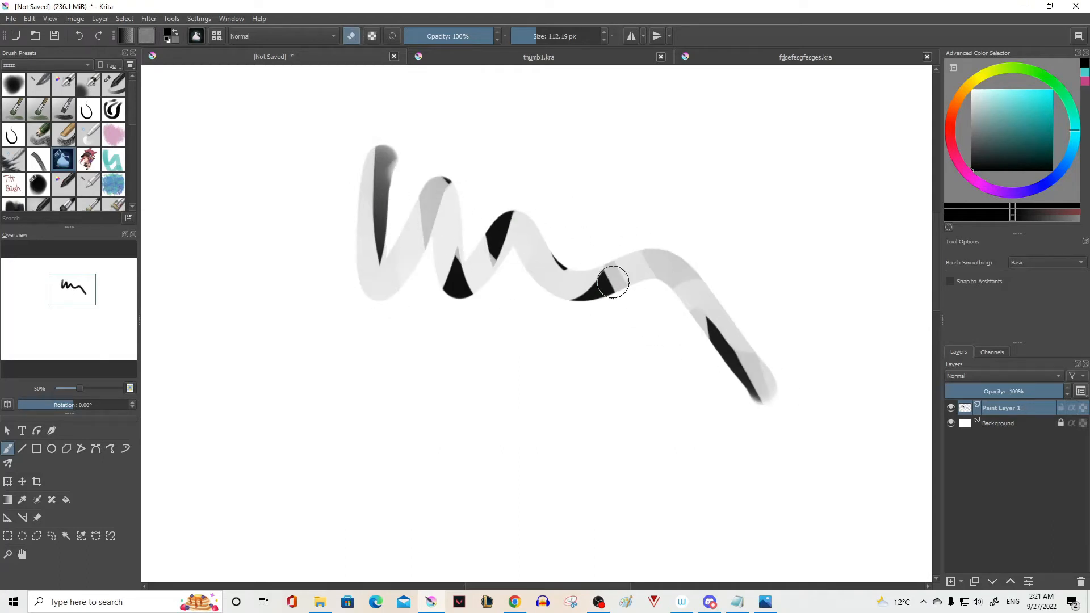
# Paint rough black strokes with a bristly textured preset at 298.95 px and fade them using the same brush as eraser
pyautogui.scroll(-5, 131, 124)
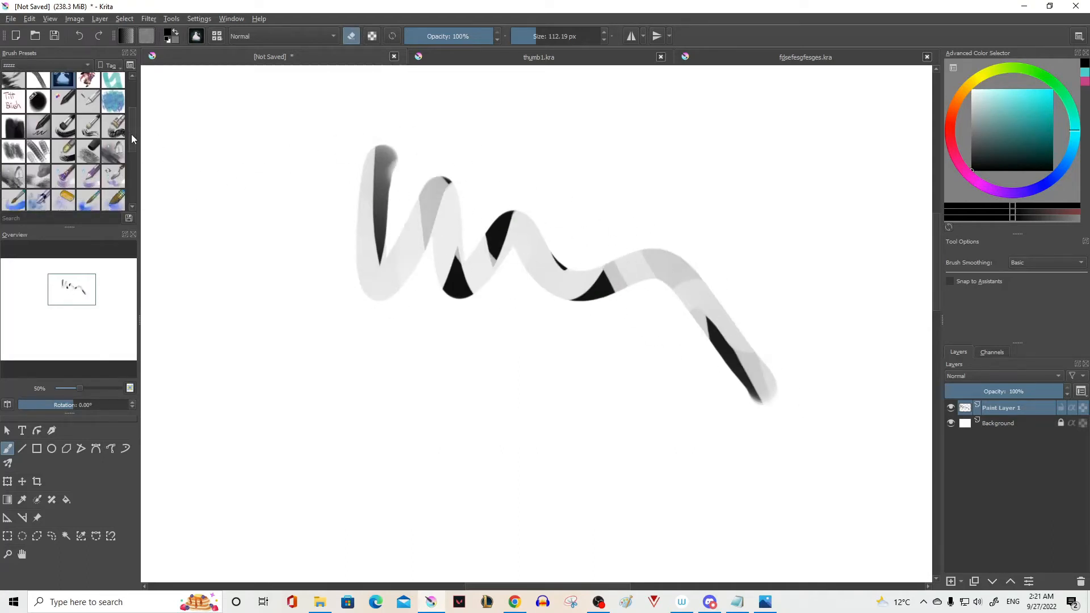
pyautogui.click(113, 118)
pyautogui.moveTo(506, 87); pyautogui.dragTo(527, 86)
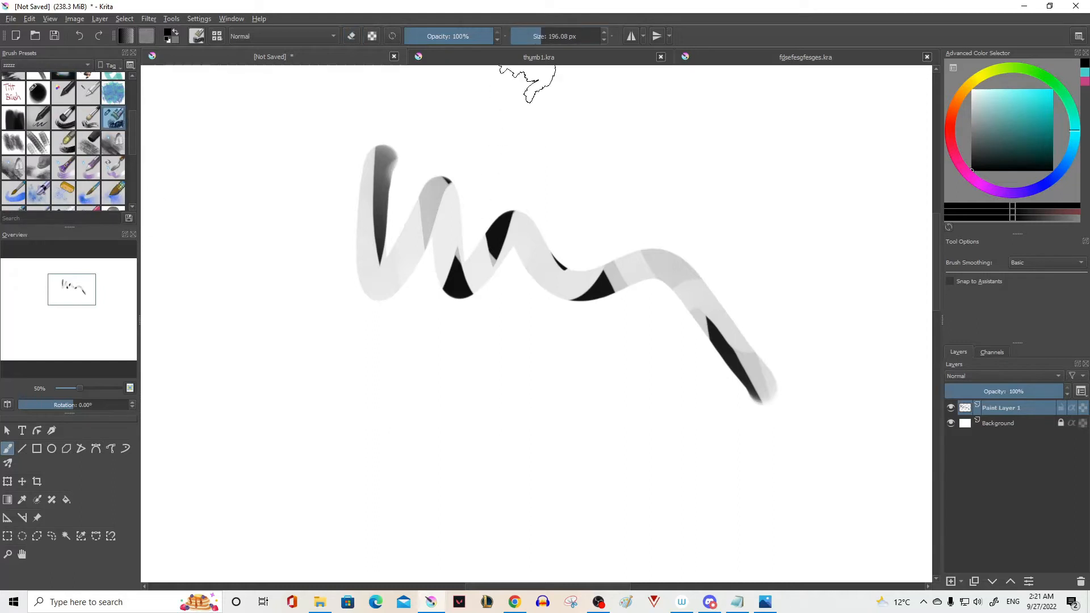
pyautogui.click(545, 34)
pyautogui.scroll(-1, 433, 225)
pyautogui.moveTo(275, 251)
pyautogui.mouseDown()
pyautogui.moveTo(411, 278)
pyautogui.moveTo(326, 325)
pyautogui.moveTo(312, 378)
pyautogui.moveTo(500, 401)
pyautogui.mouseUp()
pyautogui.click(351, 36)
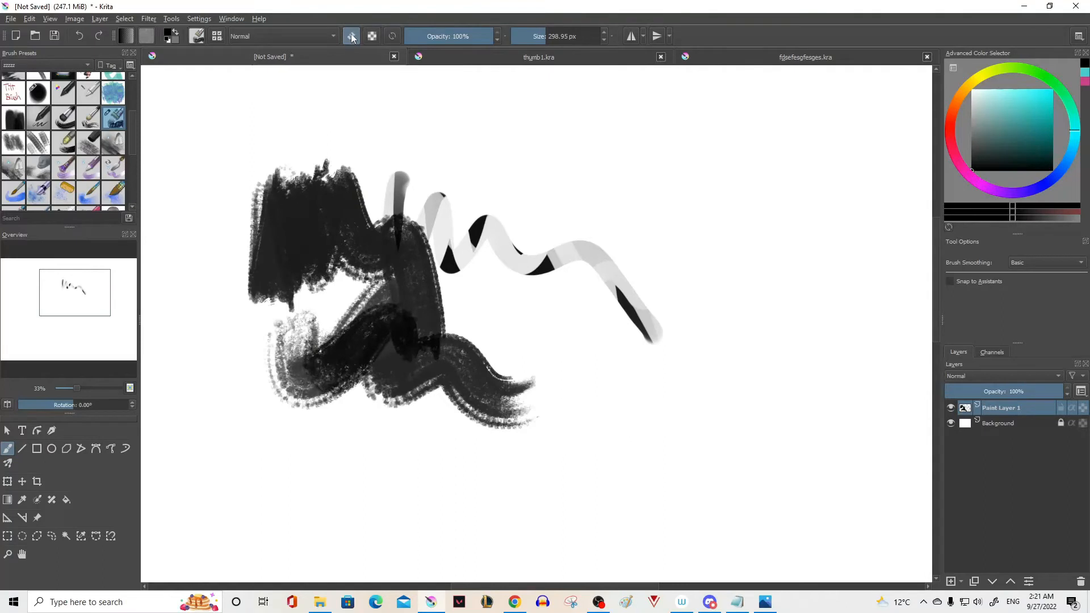
pyautogui.moveTo(306, 170)
pyautogui.mouseDown()
pyautogui.moveTo(388, 282)
pyautogui.moveTo(341, 371)
pyautogui.moveTo(372, 328)
pyautogui.moveTo(406, 321)
pyautogui.moveTo(463, 428)
pyautogui.moveTo(299, 147)
pyautogui.moveTo(455, 331)
pyautogui.moveTo(382, 292)
pyautogui.moveTo(269, 203)
pyautogui.moveTo(255, 331)
pyautogui.mouseUp()
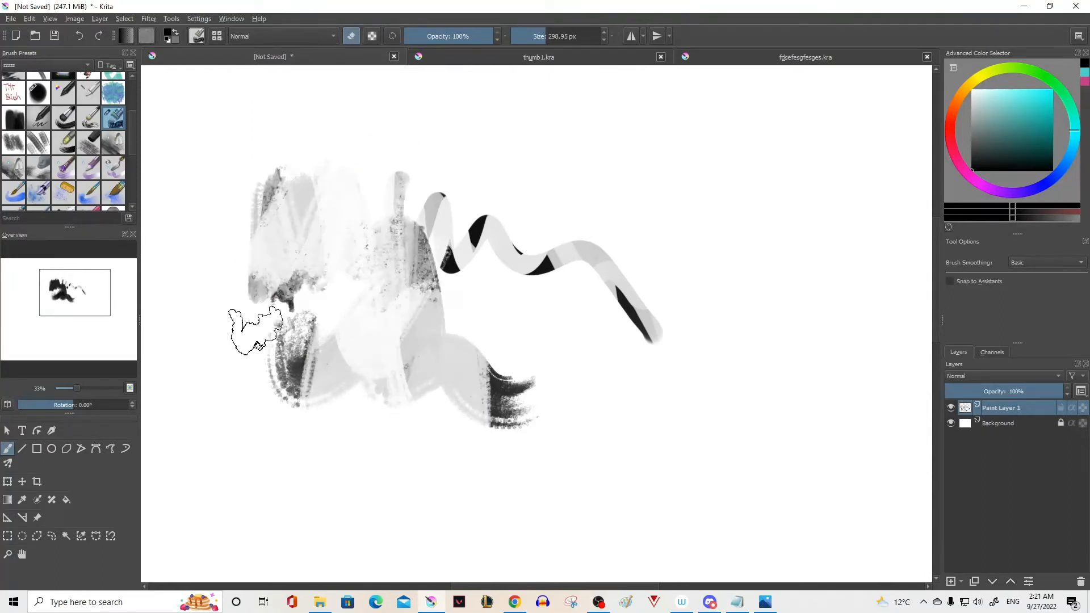
# Sketch small marks with circle3 at 51.77 px, partly erase them in eraser mode, and delete Paint Layer 1
pyautogui.scroll(3, 63, 111)
pyautogui.click(61, 136)
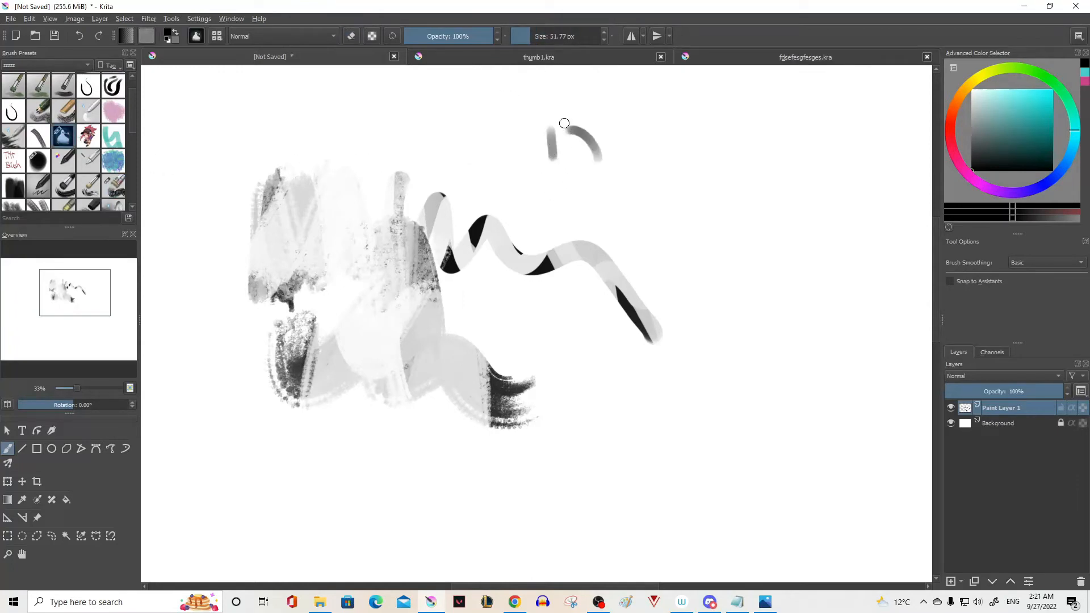
pyautogui.moveTo(564, 123)
pyautogui.mouseDown()
pyautogui.moveTo(539, 166)
pyautogui.moveTo(592, 166)
pyautogui.mouseUp()
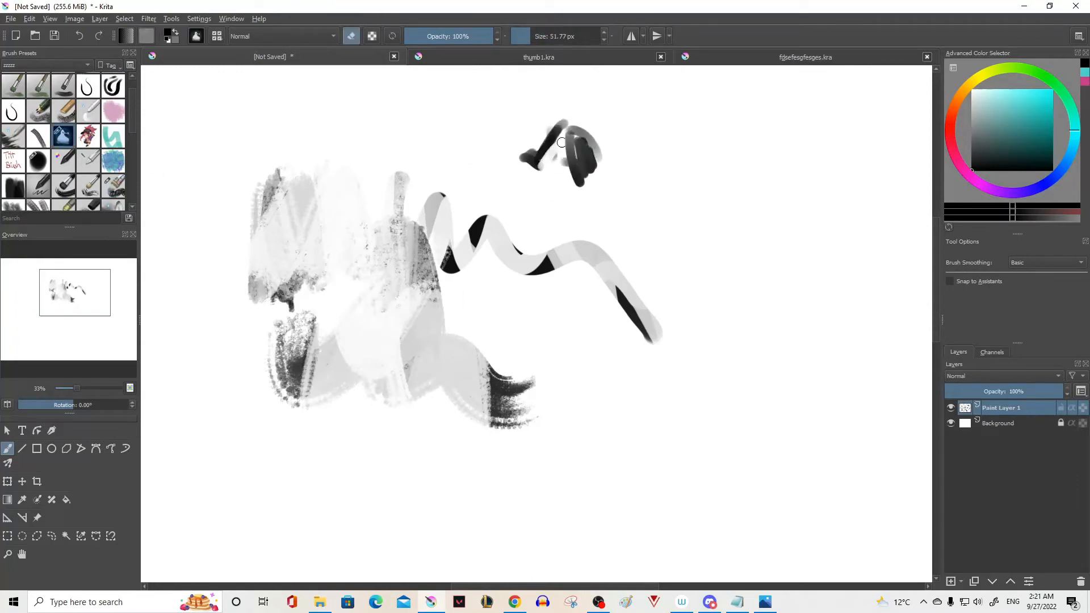
pyautogui.press('e')
pyautogui.moveTo(562, 125)
pyautogui.mouseDown()
pyautogui.moveTo(538, 156)
pyautogui.moveTo(604, 152)
pyautogui.mouseUp()
pyautogui.moveTo(563, 138)
pyautogui.mouseDown()
pyautogui.moveTo(572, 180)
pyautogui.moveTo(585, 171)
pyautogui.mouseUp()
pyautogui.press('e')
pyautogui.hotkey('shift', 'Delete')
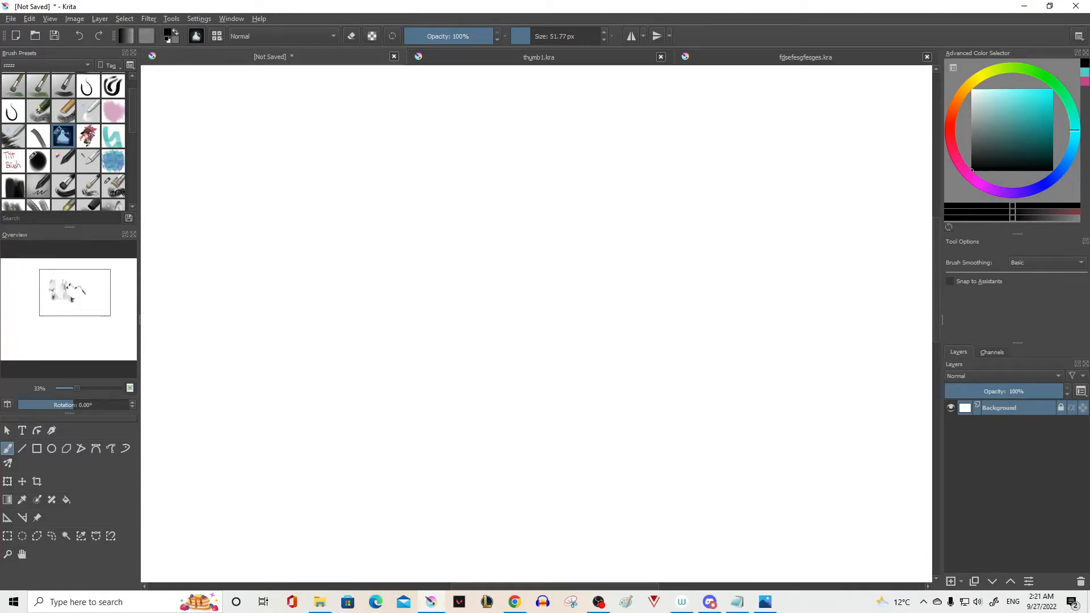
# Paint a solid dark teal block with rounded corners in the canvas's upper middle using circle3 at 396.12 and 649.35 px
pyautogui.moveTo(1089, 140); pyautogui.dragTo(764, 144)
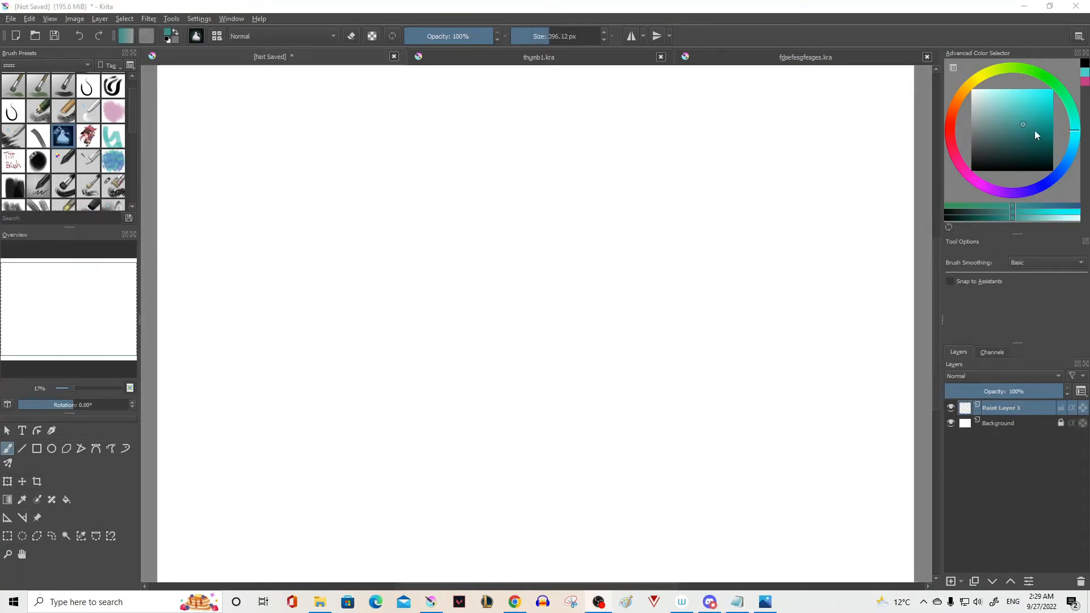
pyautogui.click(1029, 130)
pyautogui.moveTo(386, 202)
pyautogui.mouseDown()
pyautogui.moveTo(517, 319)
pyautogui.moveTo(593, 246)
pyautogui.mouseUp()
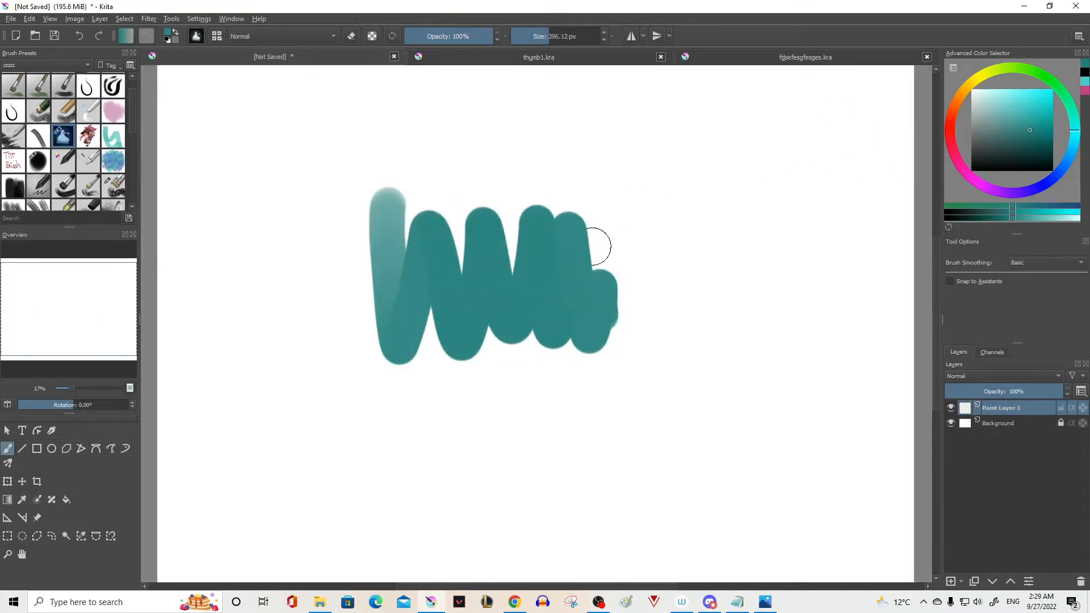
pyautogui.moveTo(552, 51); pyautogui.dragTo(550, 51)
pyautogui.moveTo(401, 209)
pyautogui.mouseDown()
pyautogui.moveTo(560, 221)
pyautogui.moveTo(572, 329)
pyautogui.moveTo(395, 320)
pyautogui.moveTo(590, 246)
pyautogui.moveTo(512, 245)
pyautogui.mouseUp()
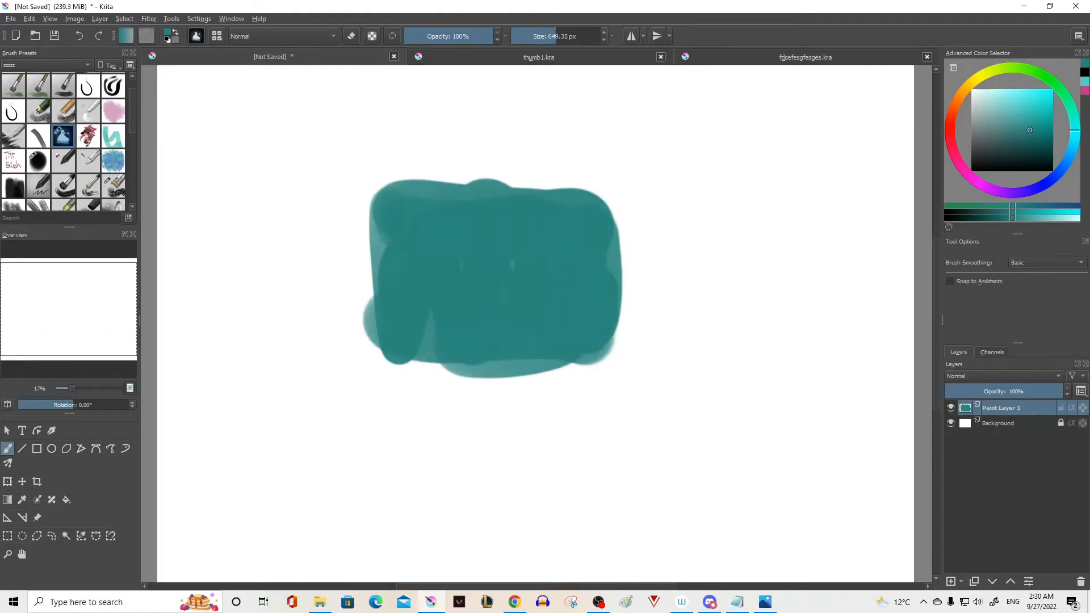
# Add a paint layer above Paint Layer 1 and set its blending mode to Multiply
pyautogui.press('Insert')
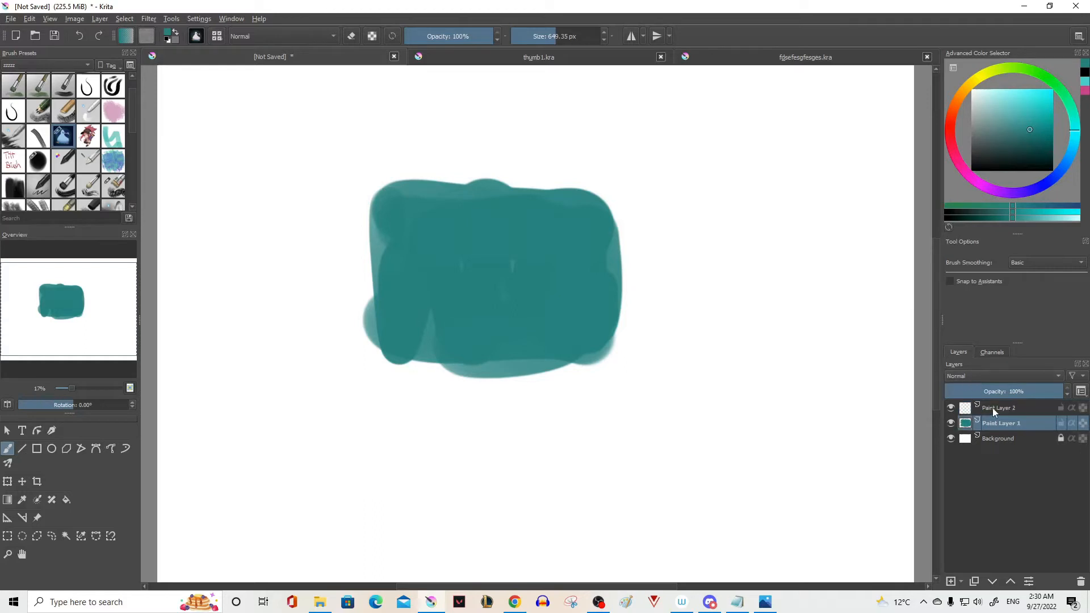
pyautogui.click(1029, 376)
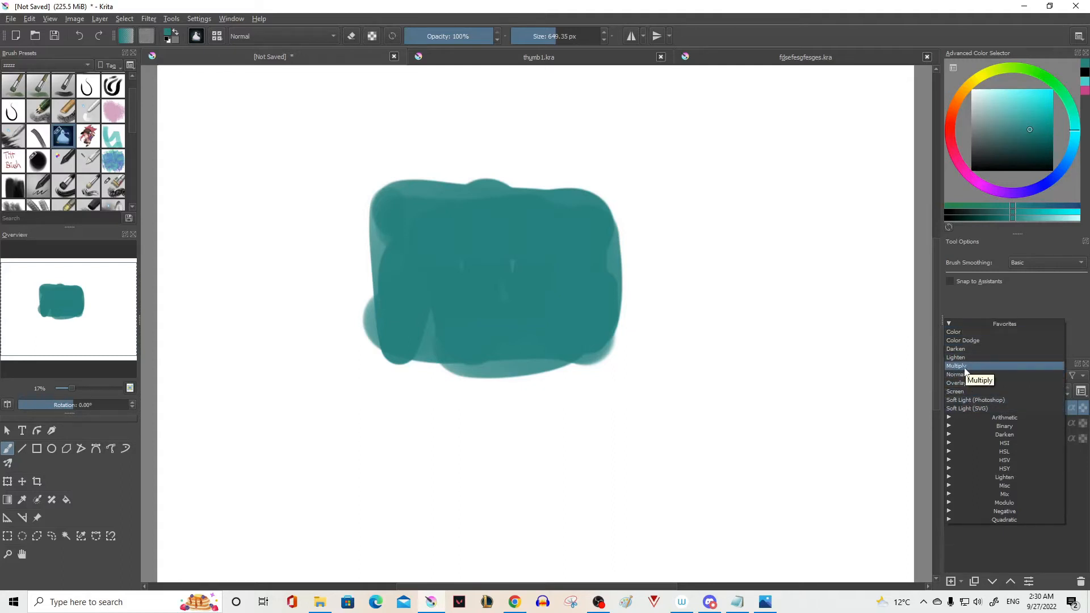
pyautogui.press('Escape')
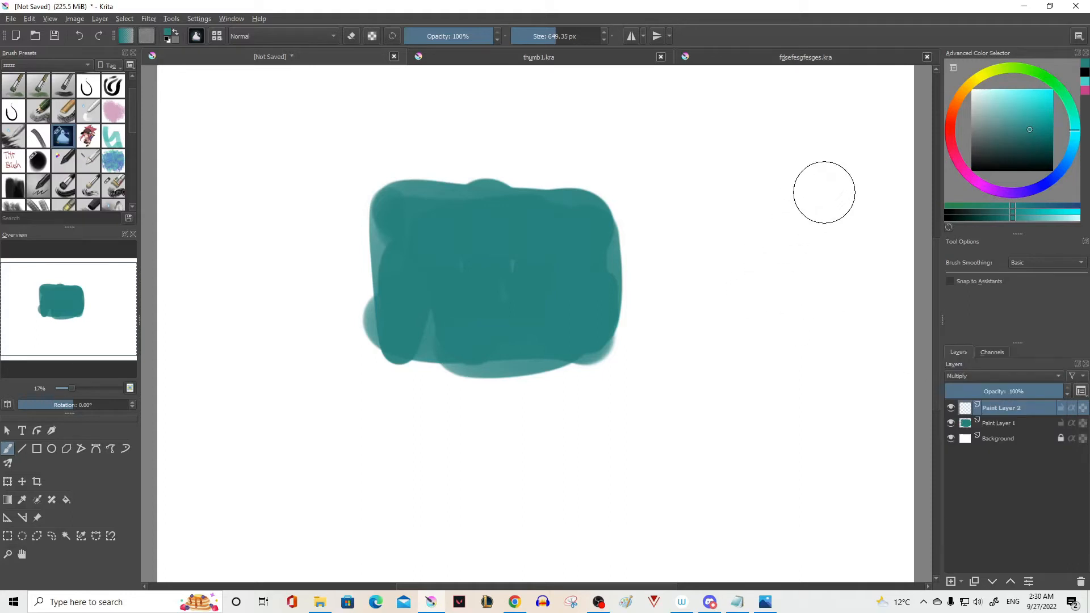
# Try wavy red strokes over the teal block on the Multiply layer and undo them
pyautogui.click(951, 138)
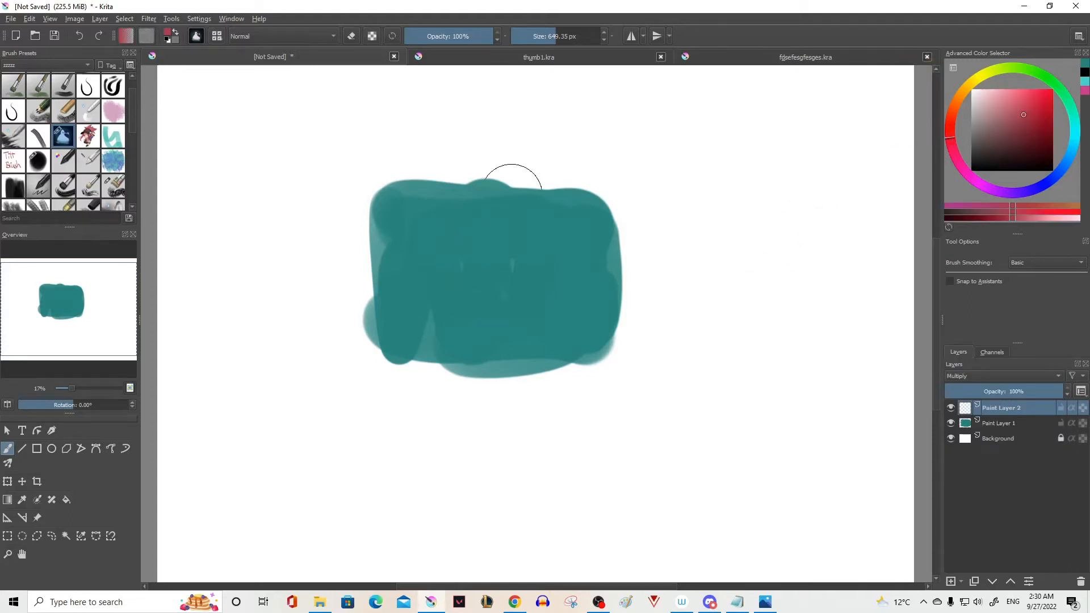
pyautogui.moveTo(513, 195)
pyautogui.mouseDown()
pyautogui.moveTo(587, 280)
pyautogui.moveTo(669, 291)
pyautogui.moveTo(614, 374)
pyautogui.moveTo(478, 388)
pyautogui.moveTo(397, 297)
pyautogui.moveTo(395, 348)
pyautogui.moveTo(596, 316)
pyautogui.mouseUp()
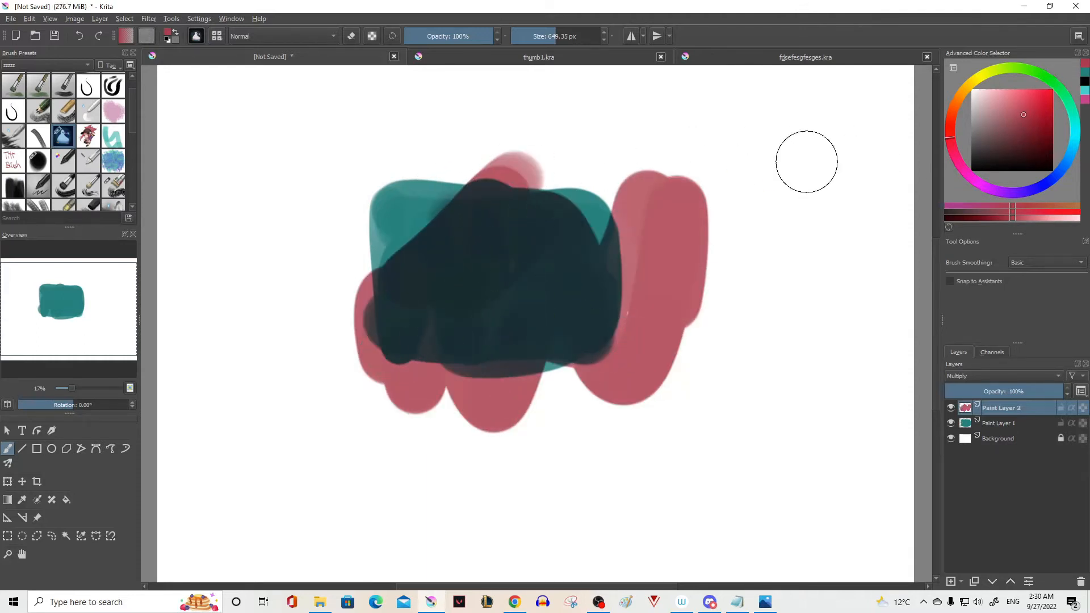
pyautogui.hotkey('ctrl', 'z')
pyautogui.moveTo(443, 289)
pyautogui.mouseDown()
pyautogui.moveTo(457, 243)
pyautogui.moveTo(521, 204)
pyautogui.moveTo(624, 223)
pyautogui.mouseUp()
pyautogui.hotkey('ctrl', 'z')
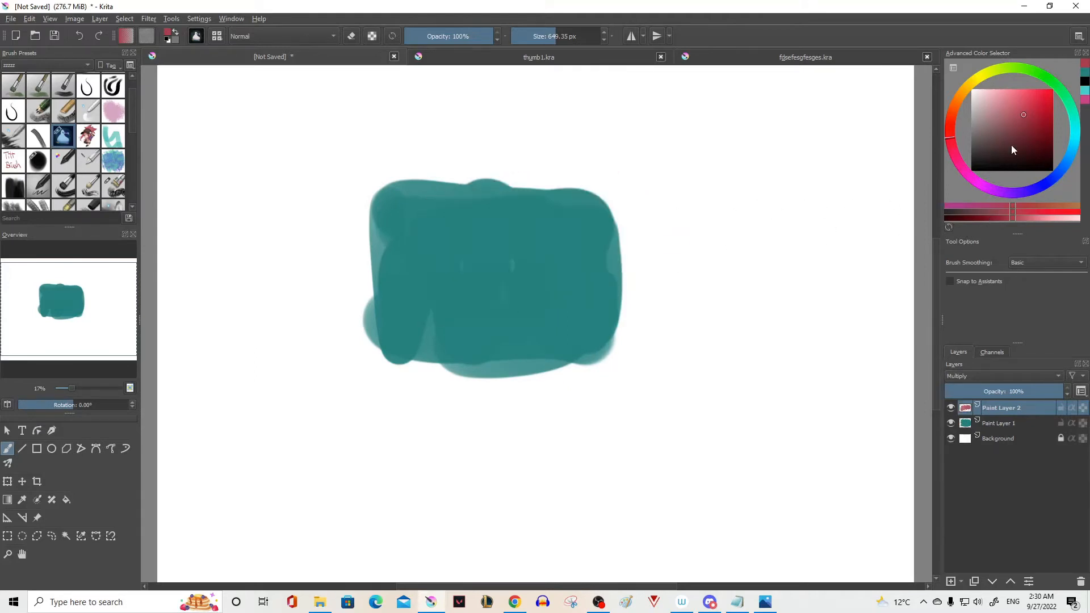
# Try a green stroke across the teal block on the Multiply layer and undo it
pyautogui.moveTo(1002, 80); pyautogui.dragTo(1052, 94)
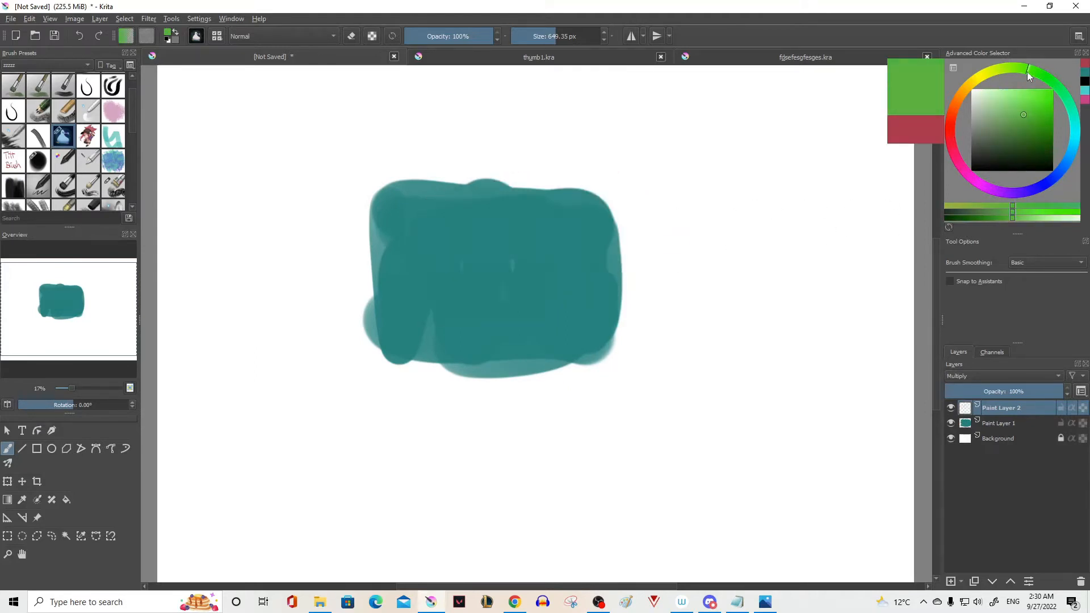
pyautogui.moveTo(437, 244)
pyautogui.mouseDown()
pyautogui.moveTo(449, 270)
pyautogui.moveTo(575, 255)
pyautogui.moveTo(542, 330)
pyautogui.moveTo(583, 341)
pyautogui.moveTo(624, 320)
pyautogui.mouseUp()
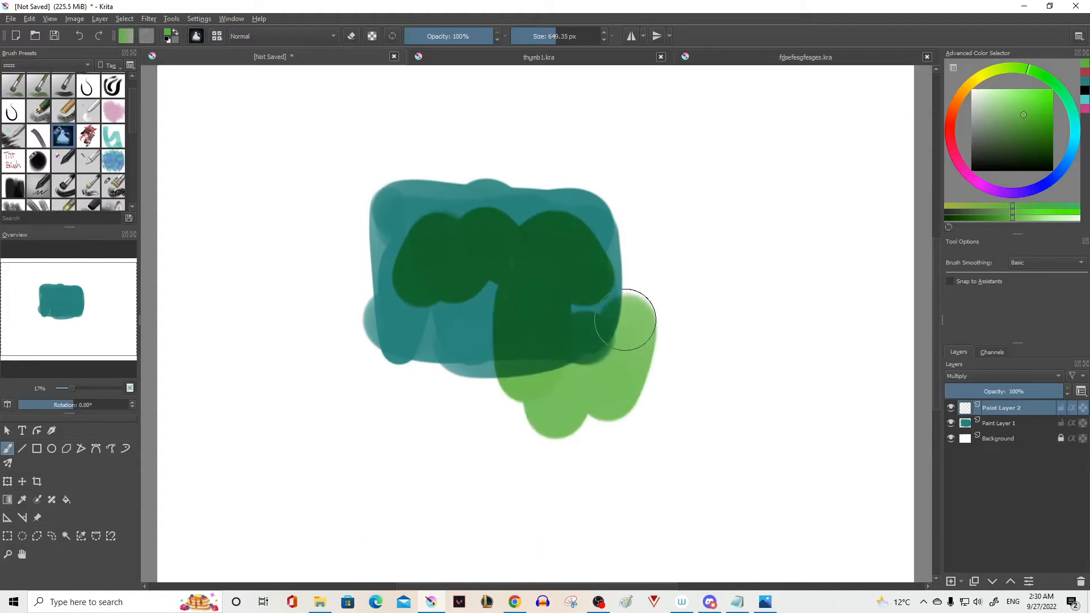
pyautogui.hotkey('ctrl', 'z')
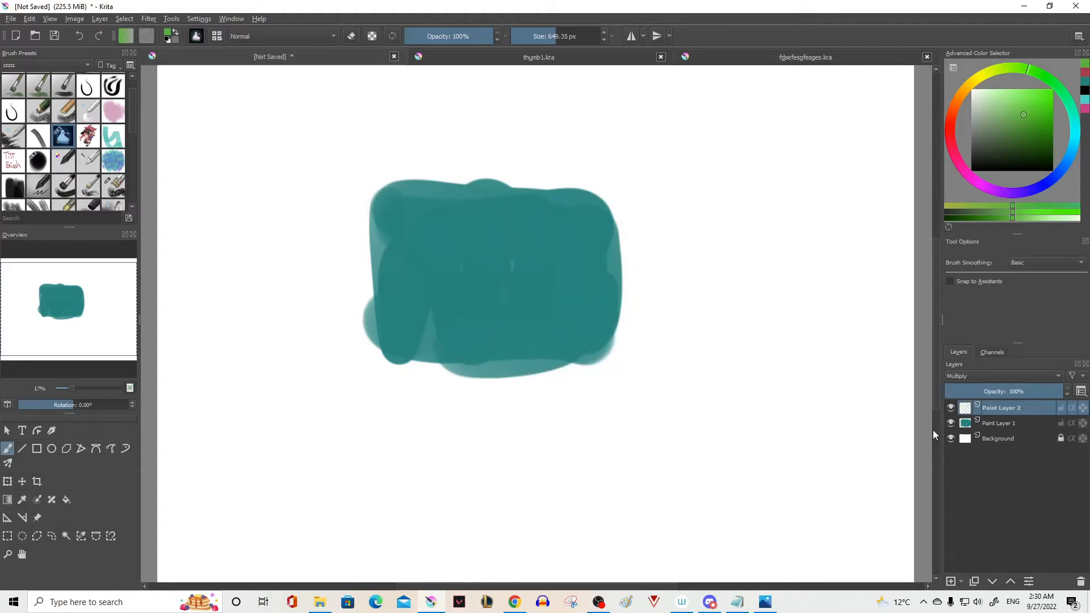
# Add a paint layer above the Multiply layer and set its blending mode to Overlay
pyautogui.press('Insert')
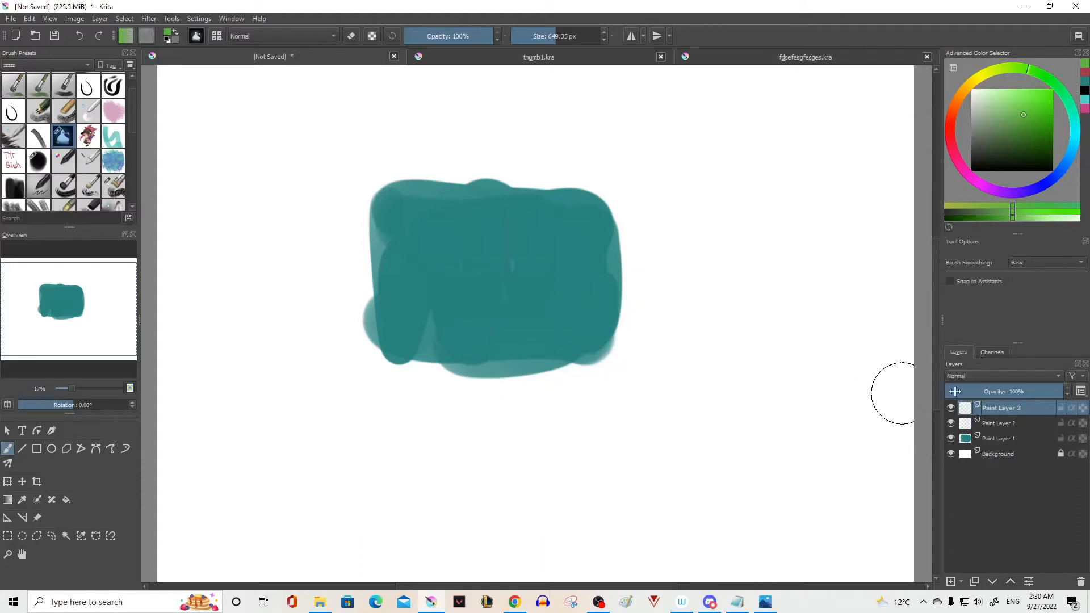
pyautogui.click(982, 374)
pyautogui.click(983, 390)
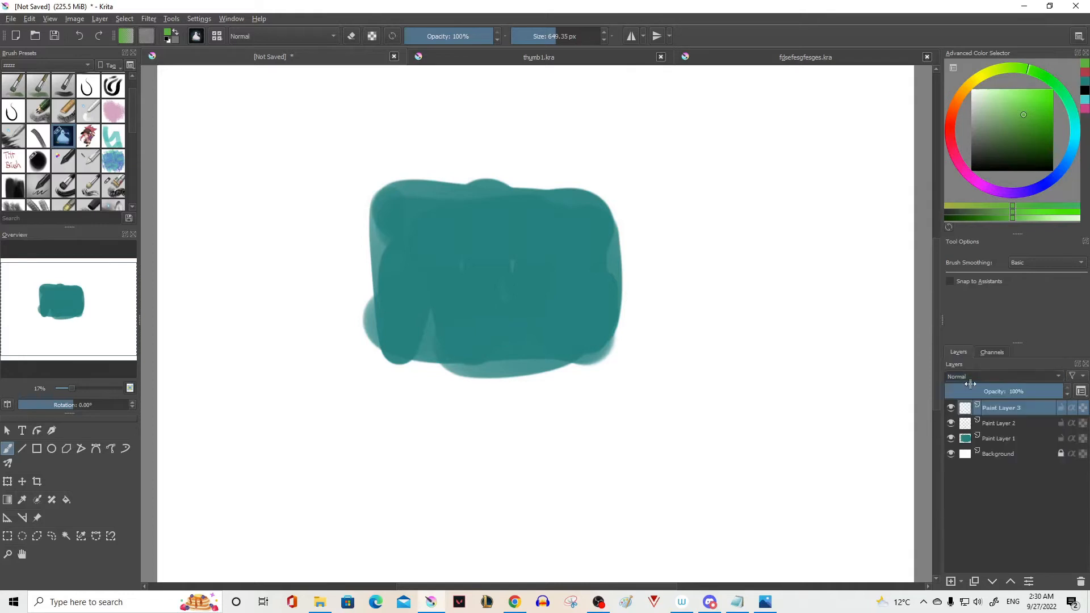
# Cover the teal block's right half with yellow on the Overlay layer and brush a lighter yellow over its upper part
pyautogui.click(1030, 94)
pyautogui.click(971, 85)
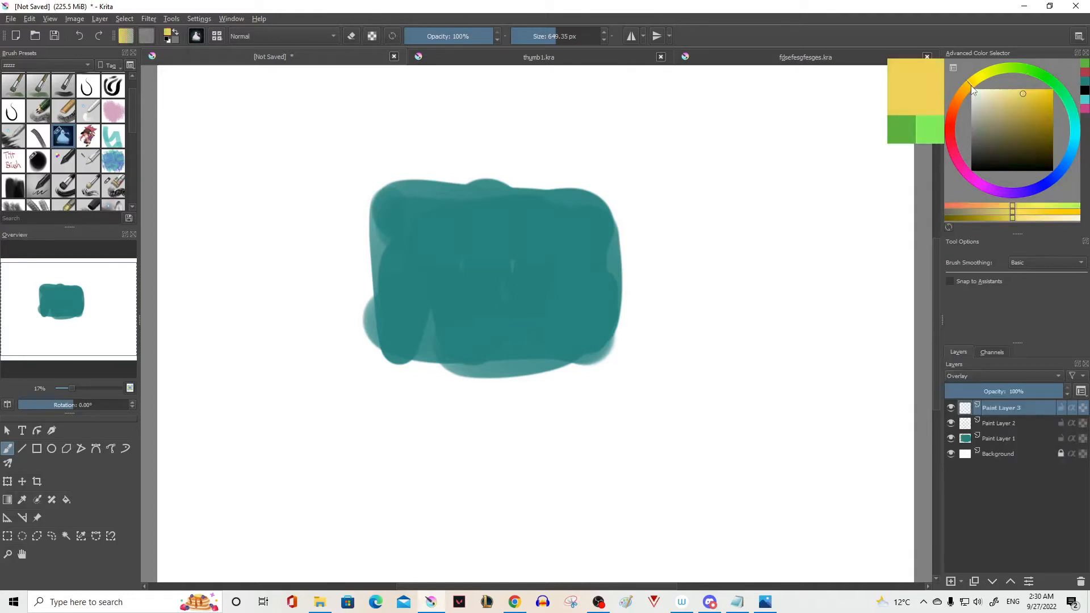
pyautogui.scroll(1, 85, 107)
pyautogui.moveTo(579, 197)
pyautogui.mouseDown()
pyautogui.moveTo(601, 247)
pyautogui.moveTo(625, 263)
pyautogui.moveTo(573, 362)
pyautogui.moveTo(537, 254)
pyautogui.moveTo(499, 237)
pyautogui.moveTo(460, 382)
pyautogui.mouseUp()
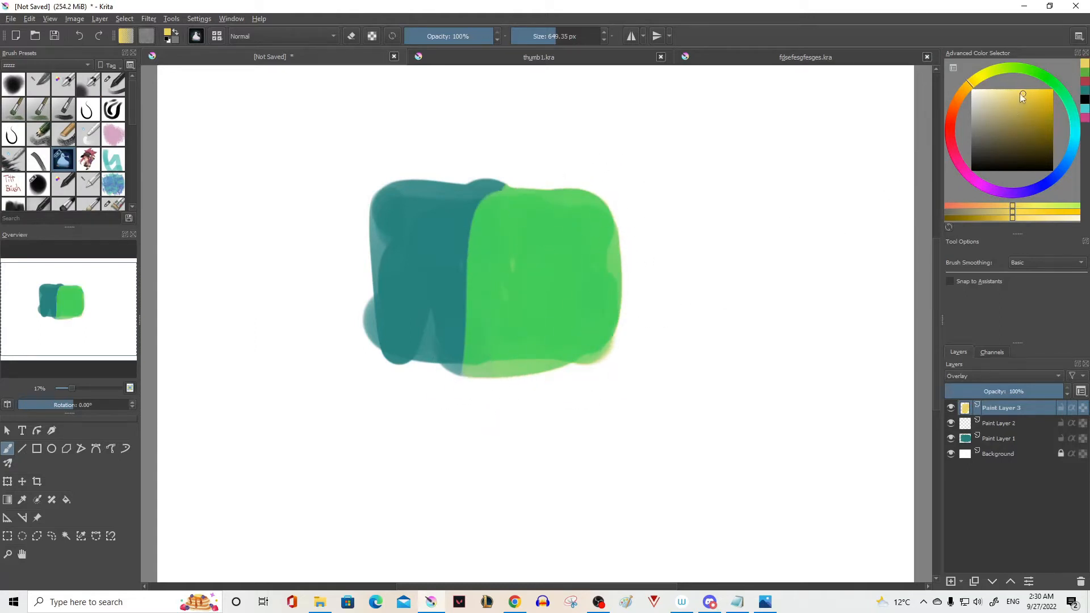
pyautogui.moveTo(1021, 95); pyautogui.dragTo(1018, 89)
pyautogui.moveTo(488, 227)
pyautogui.mouseDown()
pyautogui.moveTo(493, 196)
pyautogui.moveTo(574, 195)
pyautogui.moveTo(596, 292)
pyautogui.mouseUp()
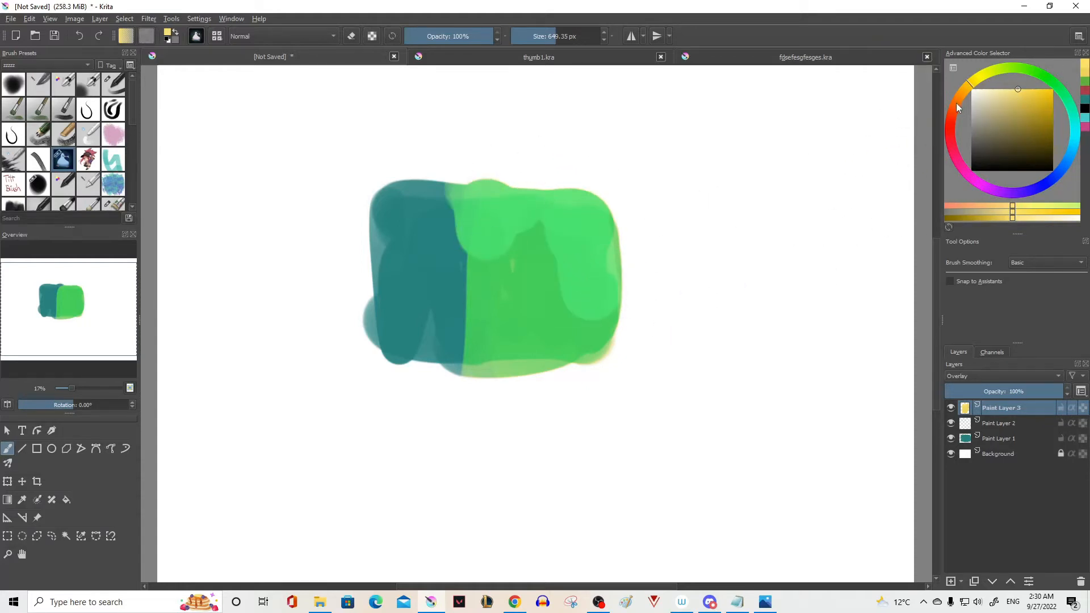
# Paint dark reddish-brown strokes across the lower part of the block on the Overlay layer
pyautogui.click(955, 124)
pyautogui.click(1044, 143)
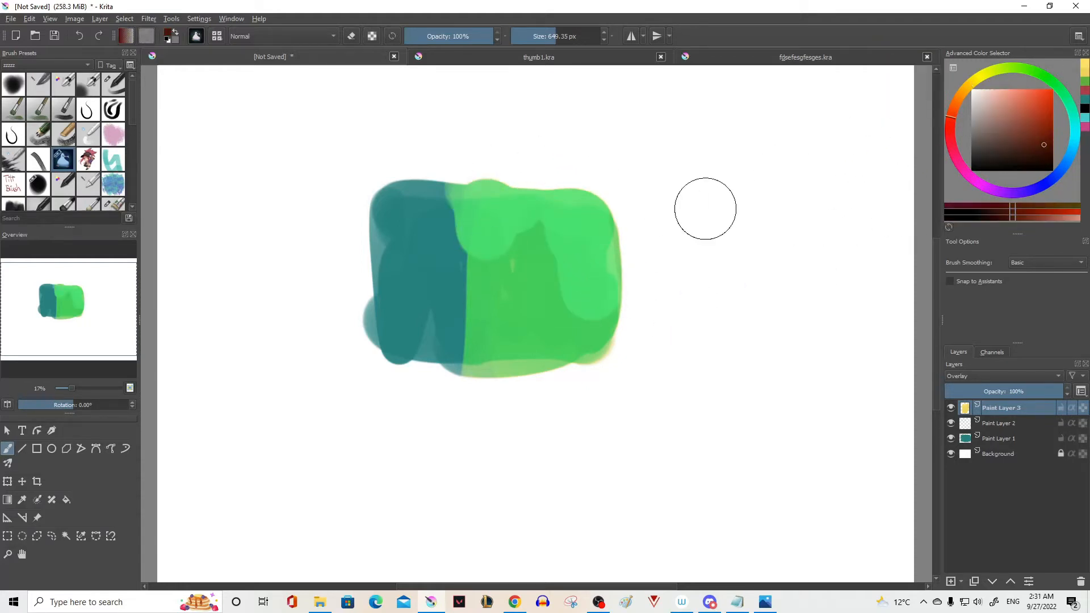
pyautogui.moveTo(488, 301)
pyautogui.mouseDown()
pyautogui.moveTo(542, 313)
pyautogui.moveTo(570, 374)
pyautogui.moveTo(473, 352)
pyautogui.moveTo(456, 307)
pyautogui.moveTo(435, 360)
pyautogui.moveTo(574, 318)
pyautogui.moveTo(445, 296)
pyautogui.moveTo(632, 284)
pyautogui.mouseUp()
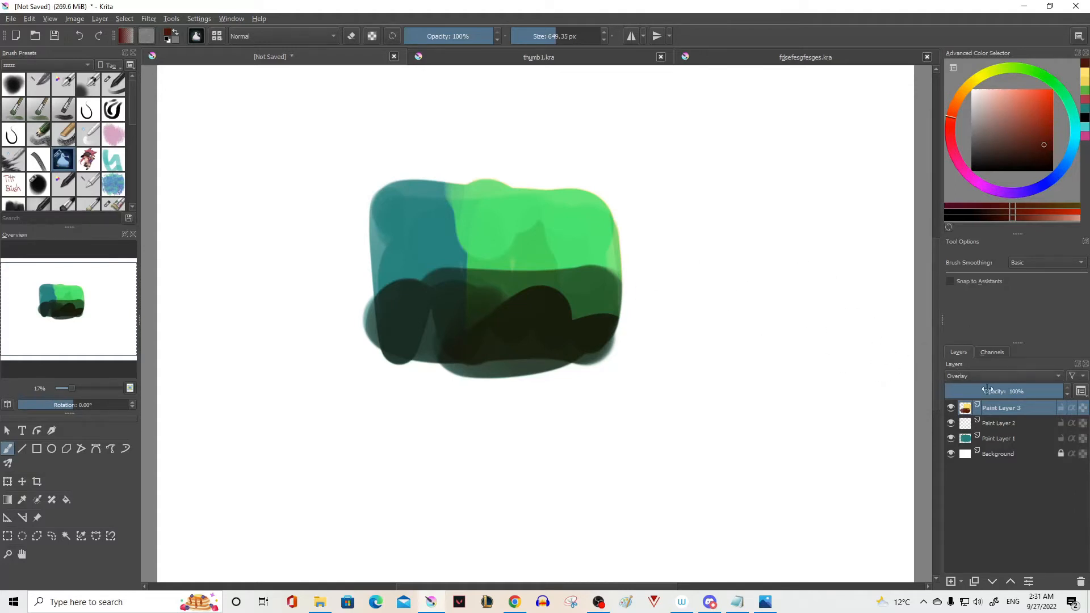
# Add a paint layer above the Overlay layer and set its blending mode to Color Dodge
pyautogui.press('Insert')
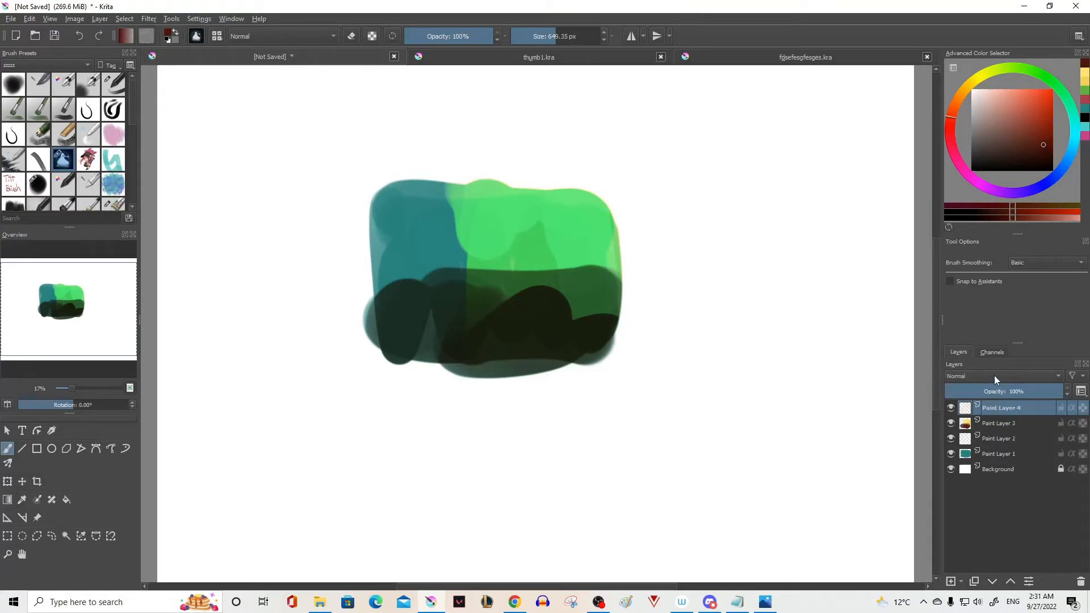
pyautogui.click(993, 376)
pyautogui.click(982, 341)
# Brush bright orange around the block's edges on the Color Dodge layer with a soft preset at 780.61 px
pyautogui.click(1038, 94)
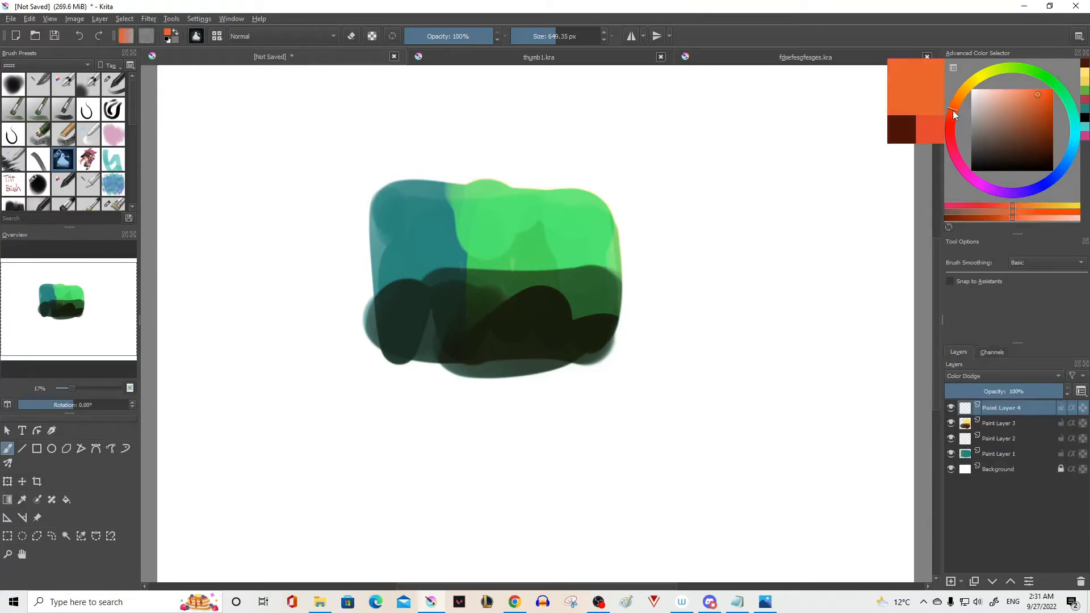
pyautogui.click(88, 84)
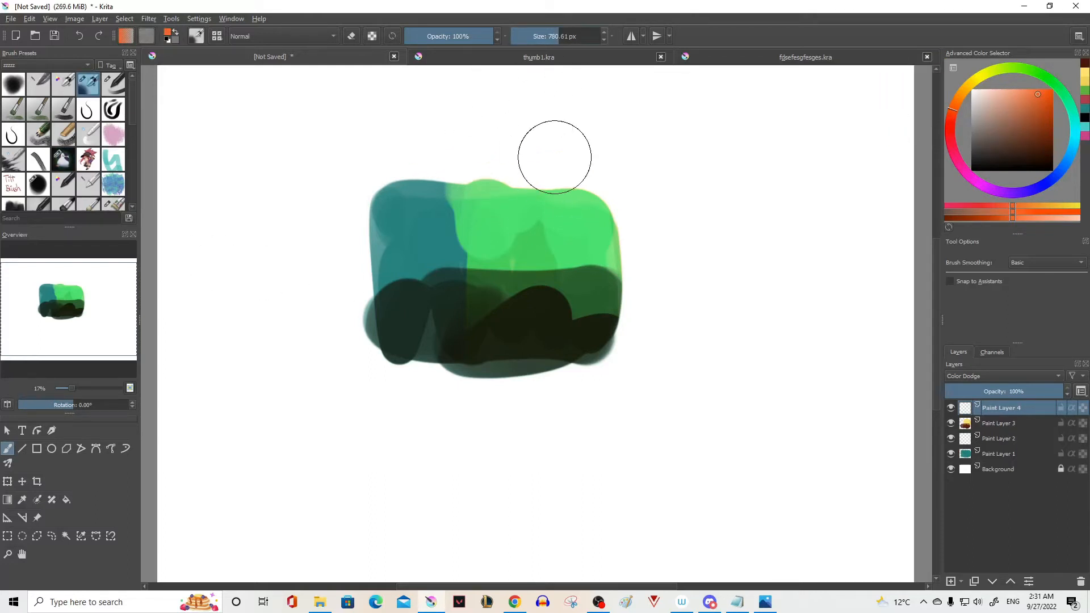
pyautogui.moveTo(615, 226)
pyautogui.mouseDown()
pyautogui.moveTo(605, 177)
pyautogui.moveTo(588, 163)
pyautogui.moveTo(536, 148)
pyautogui.moveTo(445, 165)
pyautogui.mouseUp()
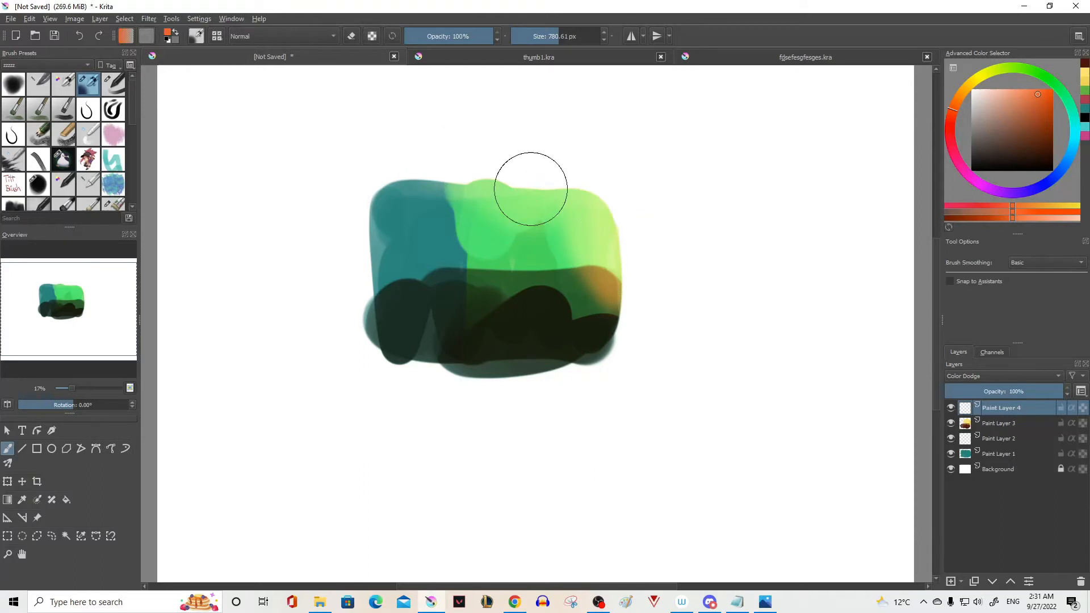
pyautogui.moveTo(616, 173)
pyautogui.mouseDown()
pyautogui.moveTo(621, 342)
pyautogui.moveTo(590, 330)
pyautogui.moveTo(586, 369)
pyautogui.moveTo(616, 360)
pyautogui.moveTo(608, 372)
pyautogui.mouseUp()
pyautogui.moveTo(488, 179)
pyautogui.mouseDown()
pyautogui.moveTo(397, 190)
pyautogui.moveTo(447, 179)
pyautogui.moveTo(342, 215)
pyautogui.moveTo(373, 346)
pyautogui.moveTo(372, 183)
pyautogui.moveTo(426, 390)
pyautogui.mouseUp()
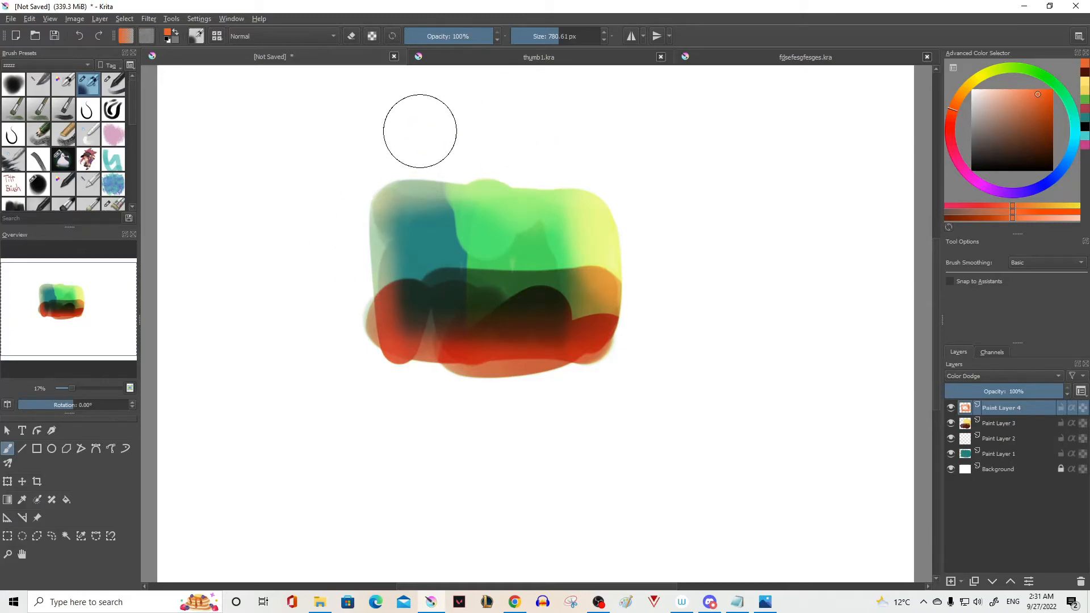
# Switch to thumb1.kra and add an Overlay paint layer above Paint Layer 6 in Clipping Group 2
pyautogui.click(498, 62)
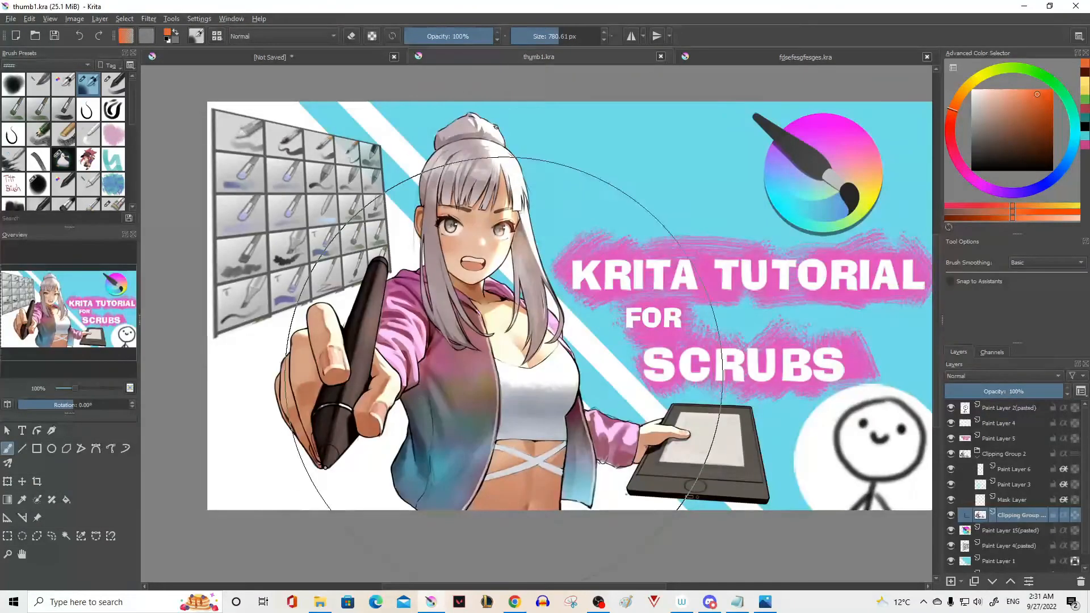
pyautogui.click(1003, 474)
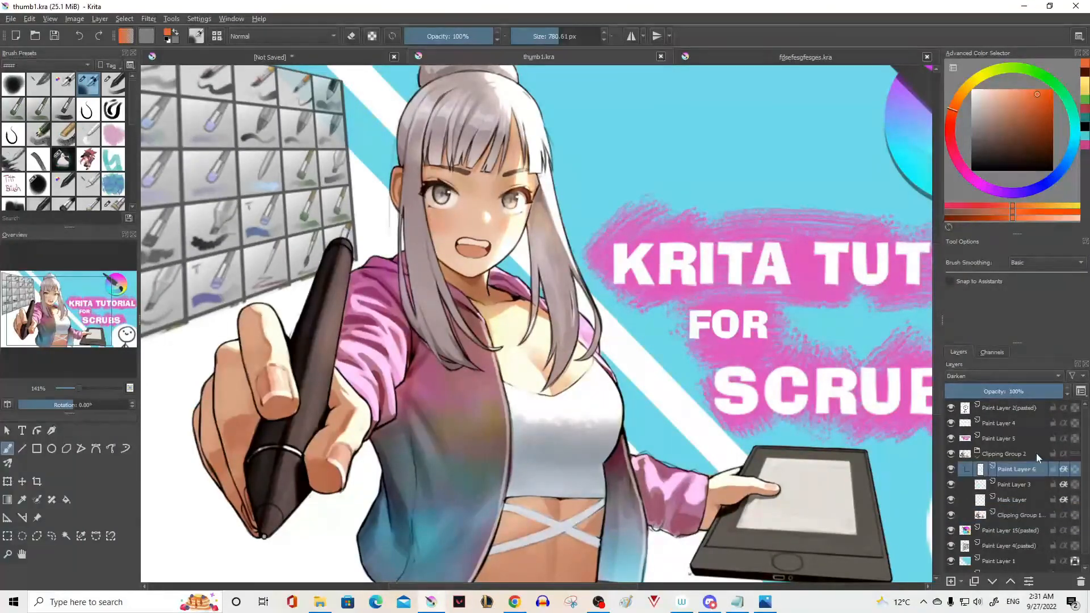
pyautogui.press('Insert')
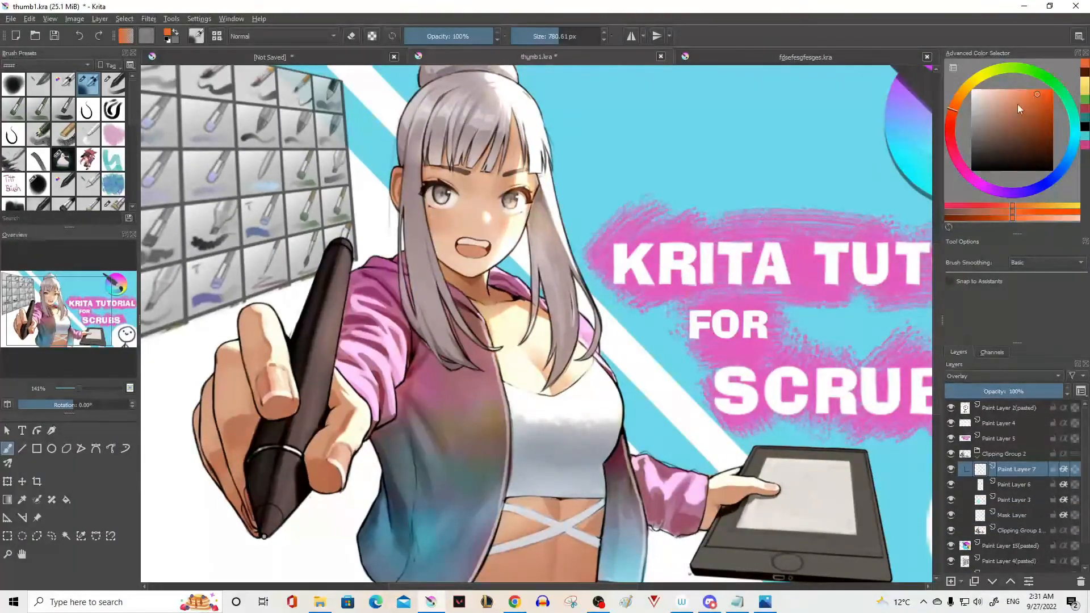
# Choose a light orange, set the soft brush to 154.95 px, and try a stroke over the character's hair
pyautogui.click(1003, 94)
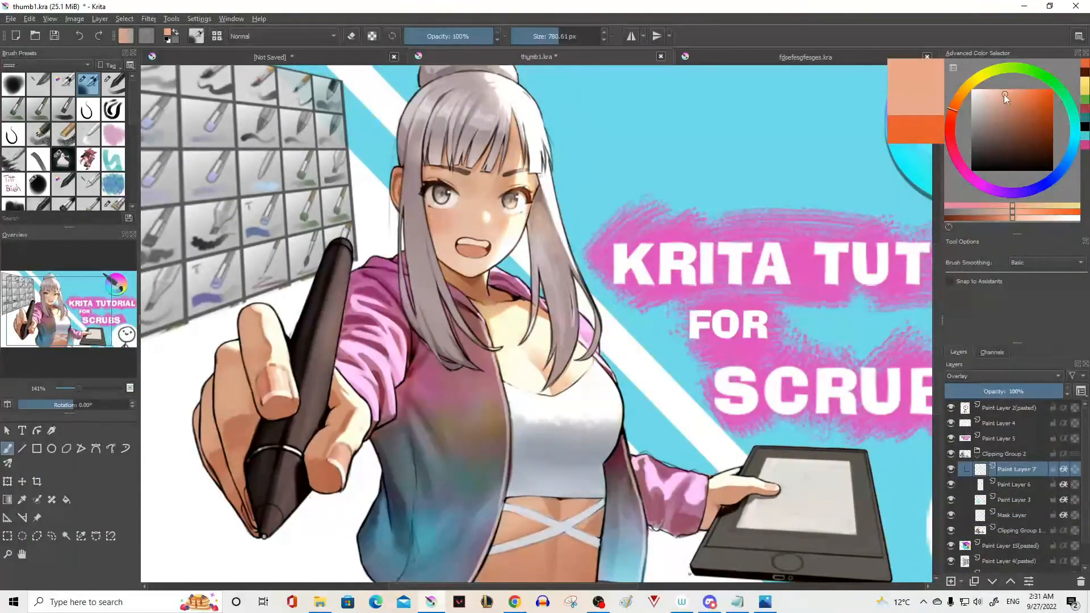
pyautogui.click(539, 36)
pyautogui.moveTo(523, 109)
pyautogui.mouseDown()
pyautogui.moveTo(536, 133)
pyautogui.moveTo(548, 230)
pyautogui.mouseUp()
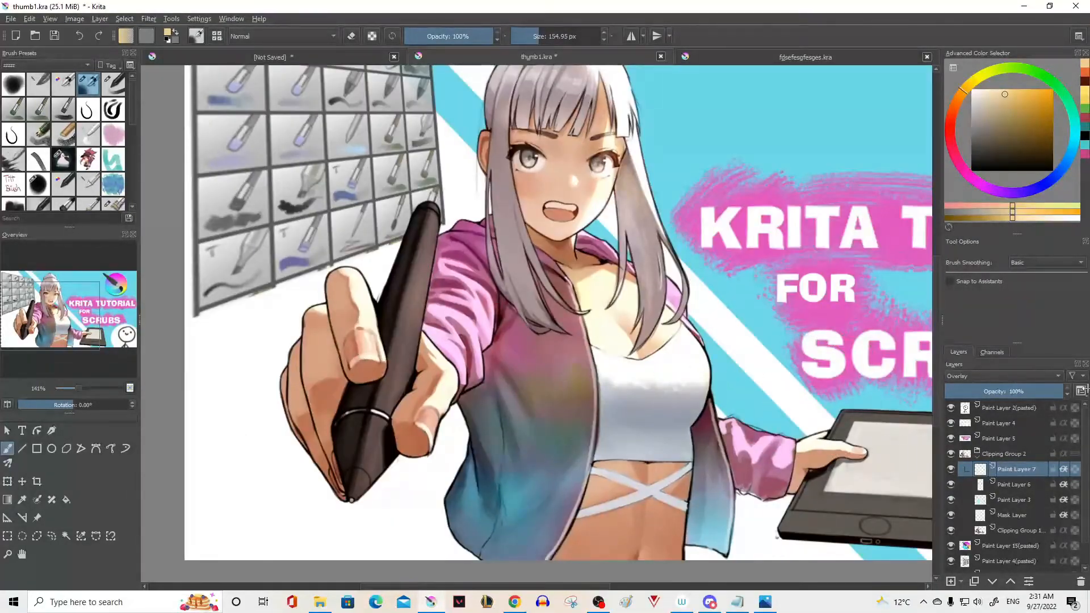
# Add a Color Dodge paint layer above the Overlay layer in Clipping Group 2
pyautogui.press('Insert')
pyautogui.click(1003, 376)
pyautogui.click(980, 338)
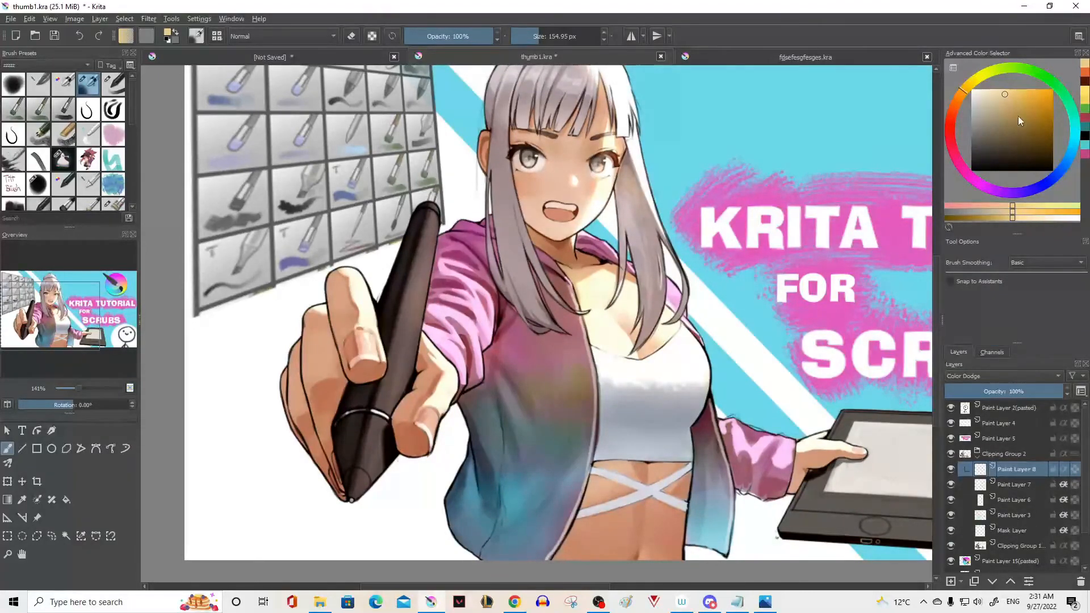
# Draw white squiggly highlights on the stylus tip with a thin ink preset at 40 px
pyautogui.click(971, 90)
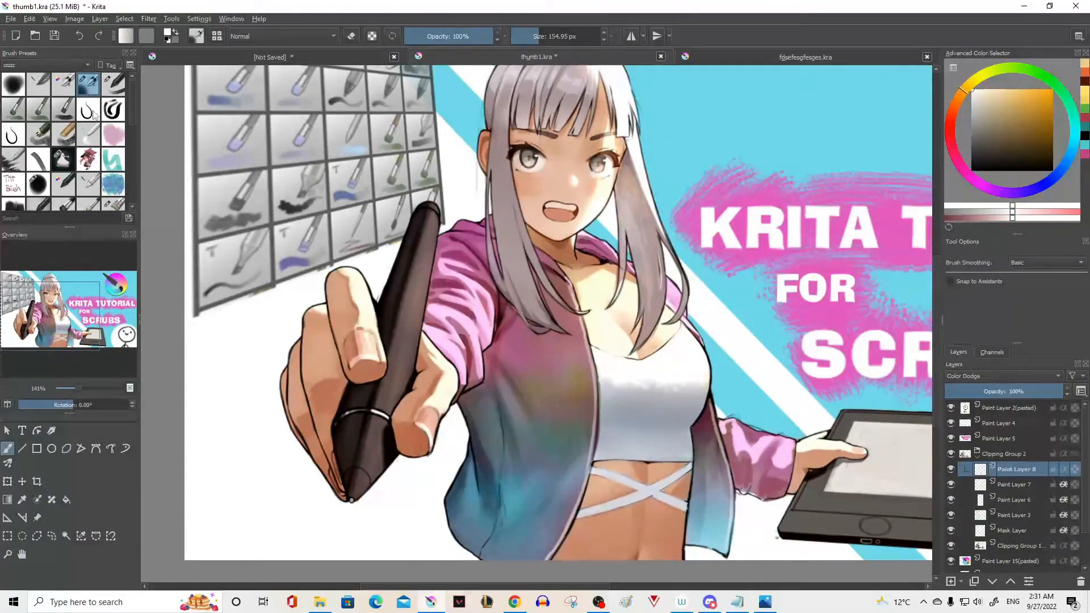
pyautogui.click(88, 110)
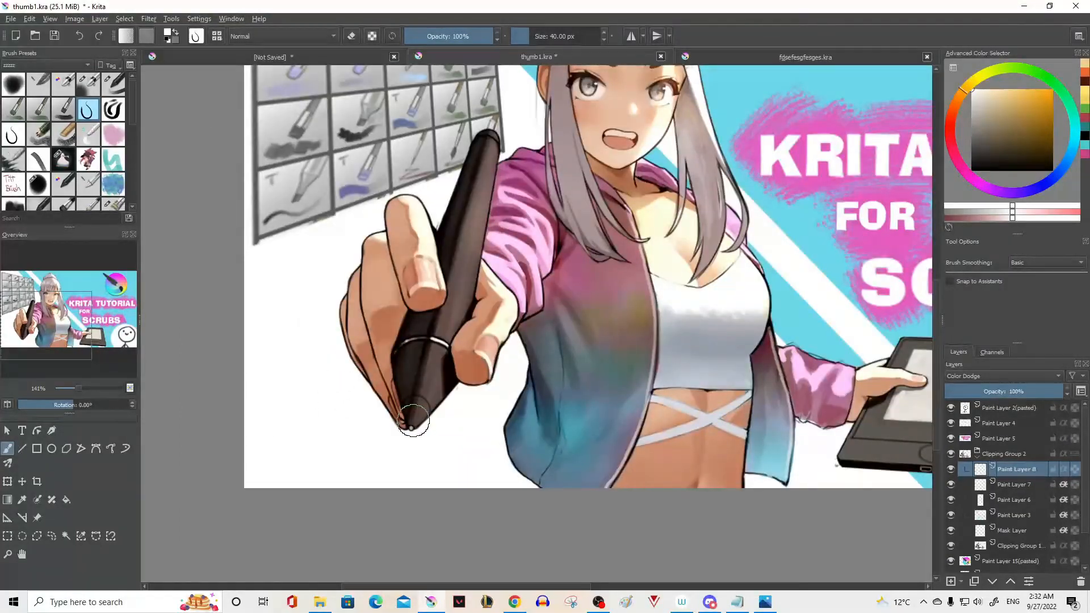
pyautogui.moveTo(422, 401)
pyautogui.mouseDown()
pyautogui.moveTo(408, 370)
pyautogui.moveTo(419, 339)
pyautogui.mouseUp()
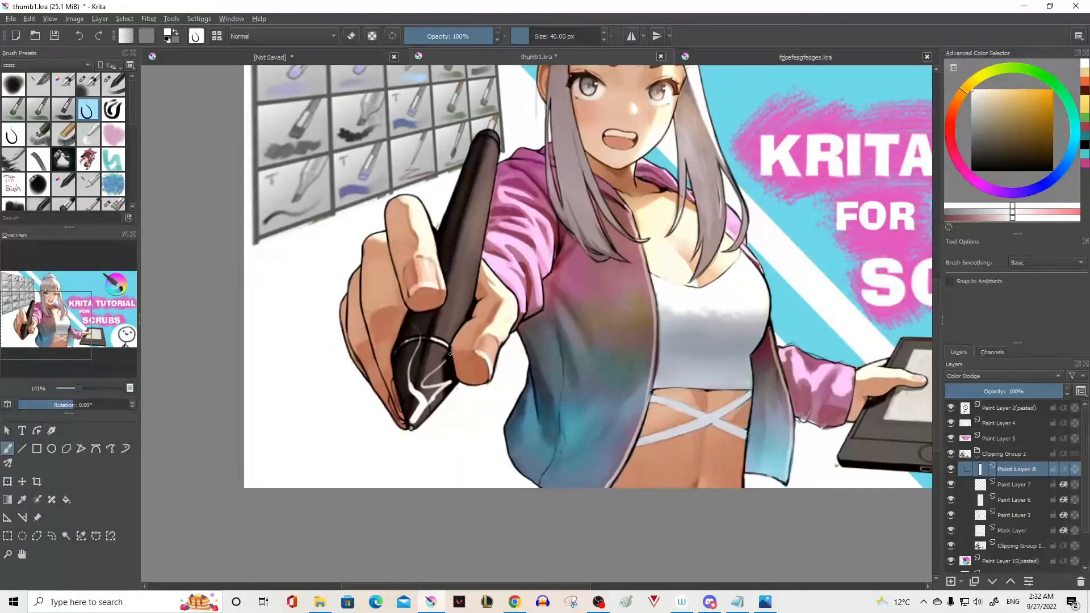
# Brush a soft bright cyan glow around the stylus tip at 154.95 px on the Color Dodge layer
pyautogui.click(86, 84)
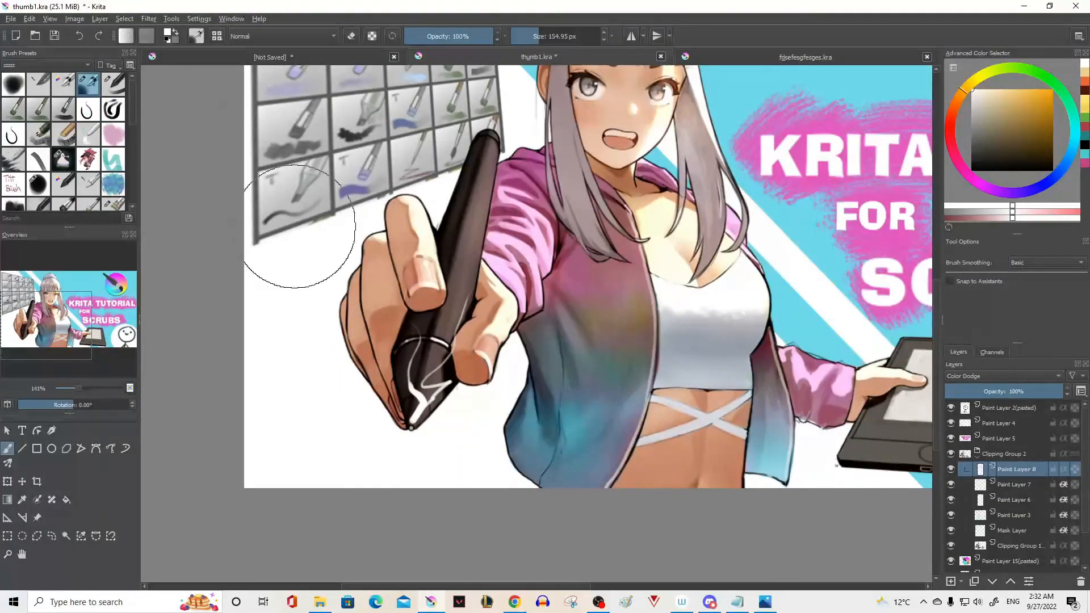
pyautogui.click(1039, 98)
pyautogui.click(1074, 137)
pyautogui.moveTo(397, 414); pyautogui.dragTo(419, 364)
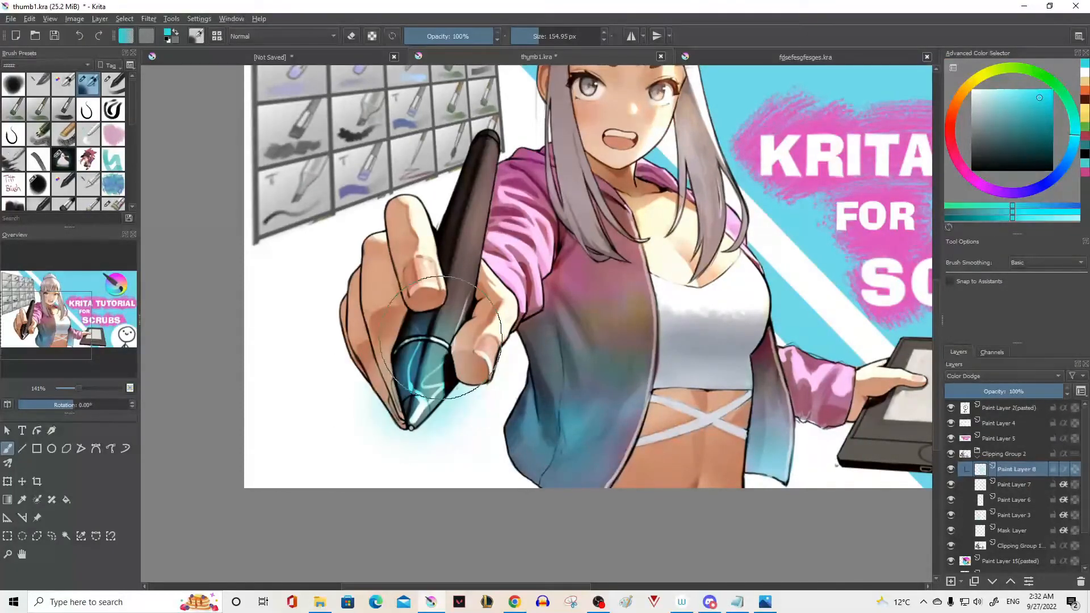
# Delete the Color Dodge layer with the stylus glow from Clipping Group 2
pyautogui.scroll(-1, 501, 262)
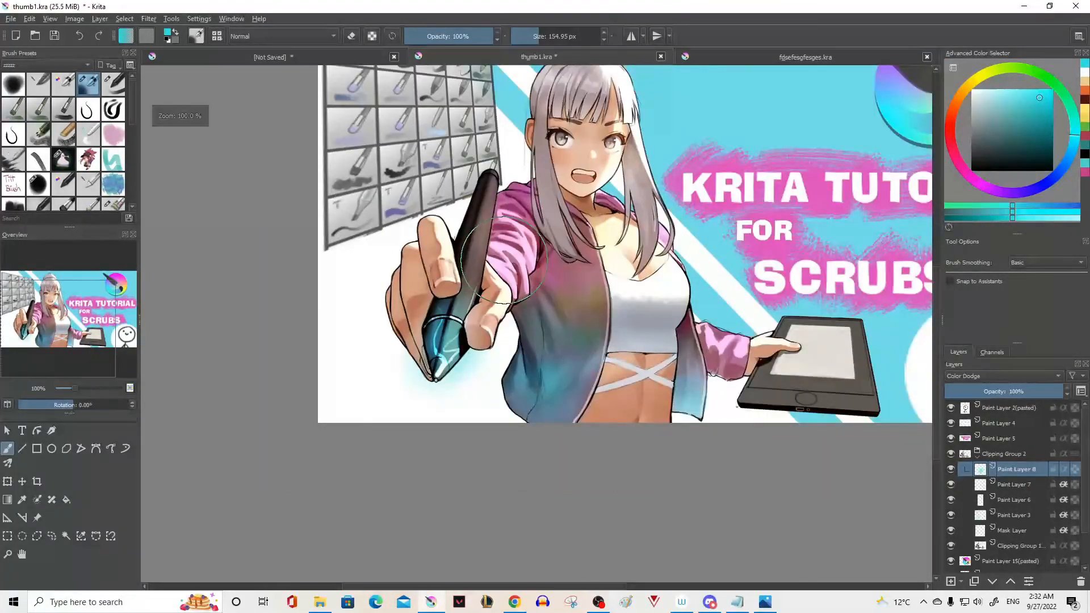
pyautogui.hotkey('shift', 'Delete')
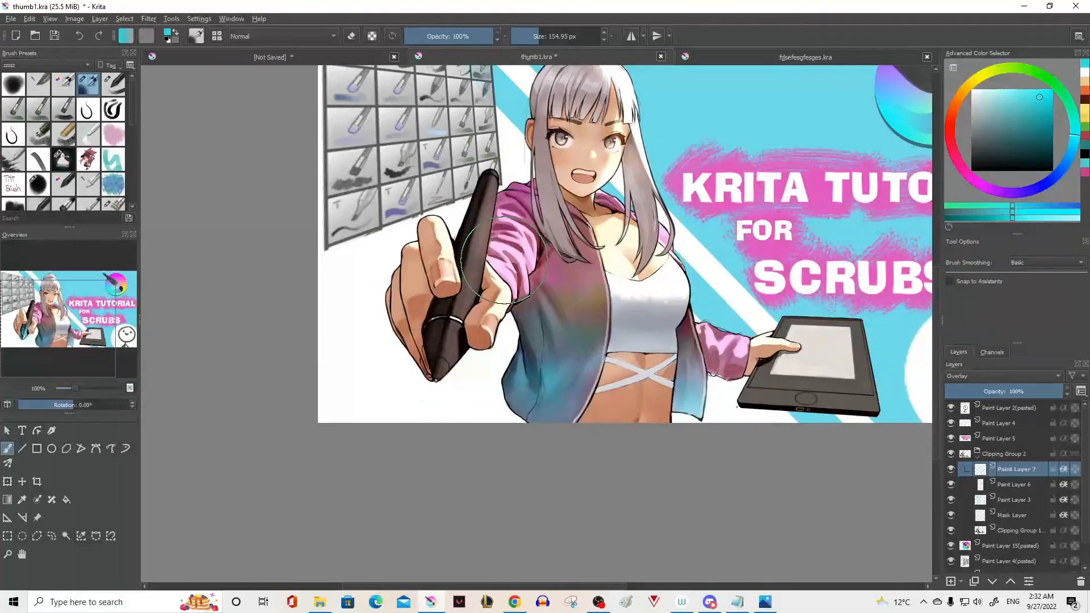
pyautogui.scroll(-1, 542, 258)
pyautogui.scroll(1, 594, 188)
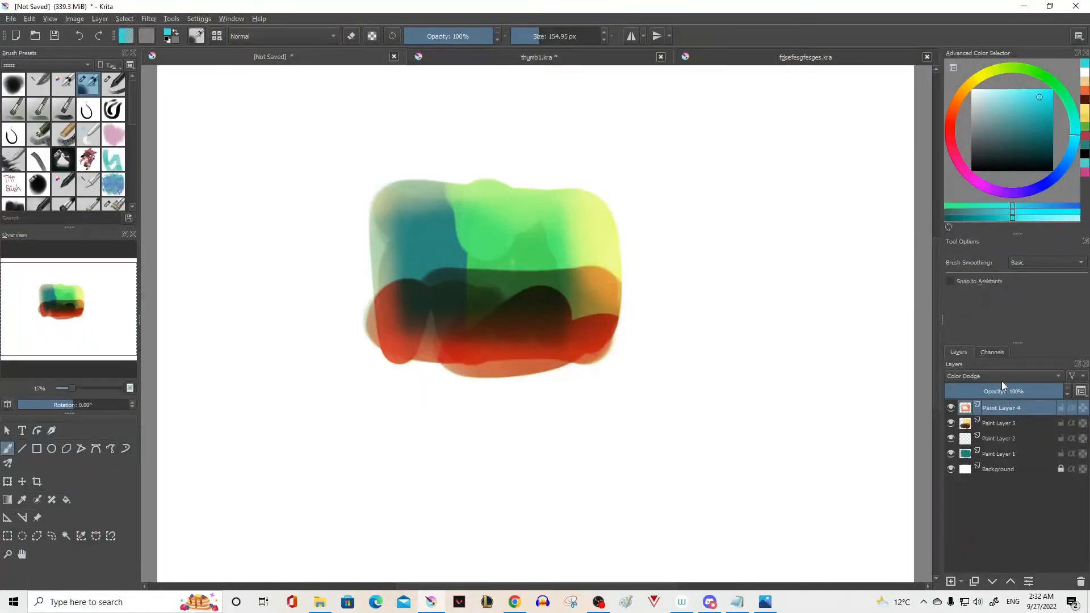
# Set Paint Layer 4's blending mode to Lighten and add a new Lighten paint layer above it
pyautogui.click(1001, 379)
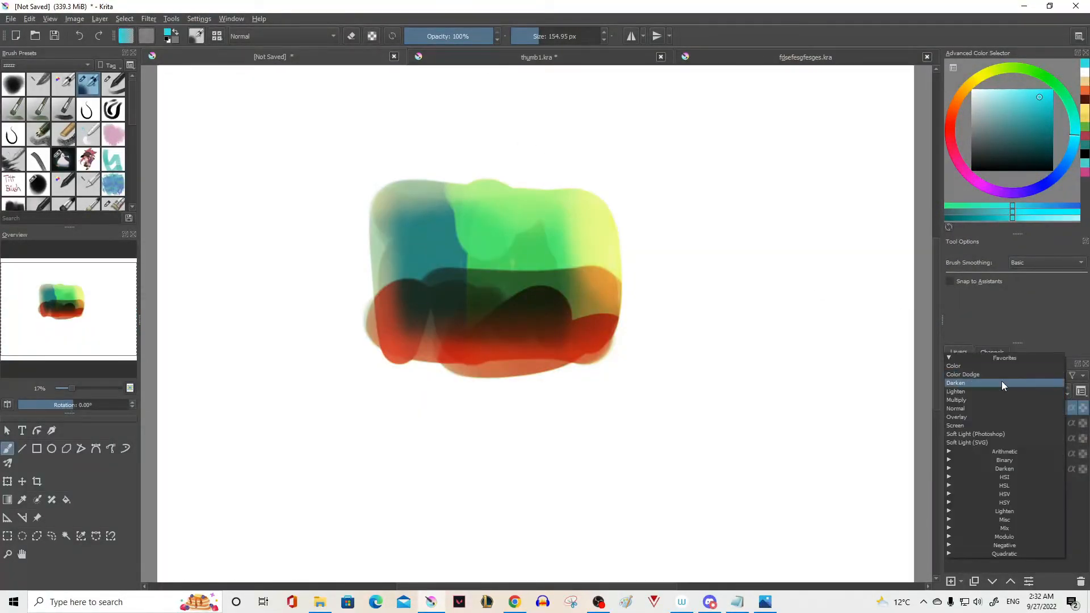
pyautogui.click(967, 391)
pyautogui.scroll(1, 505, 234)
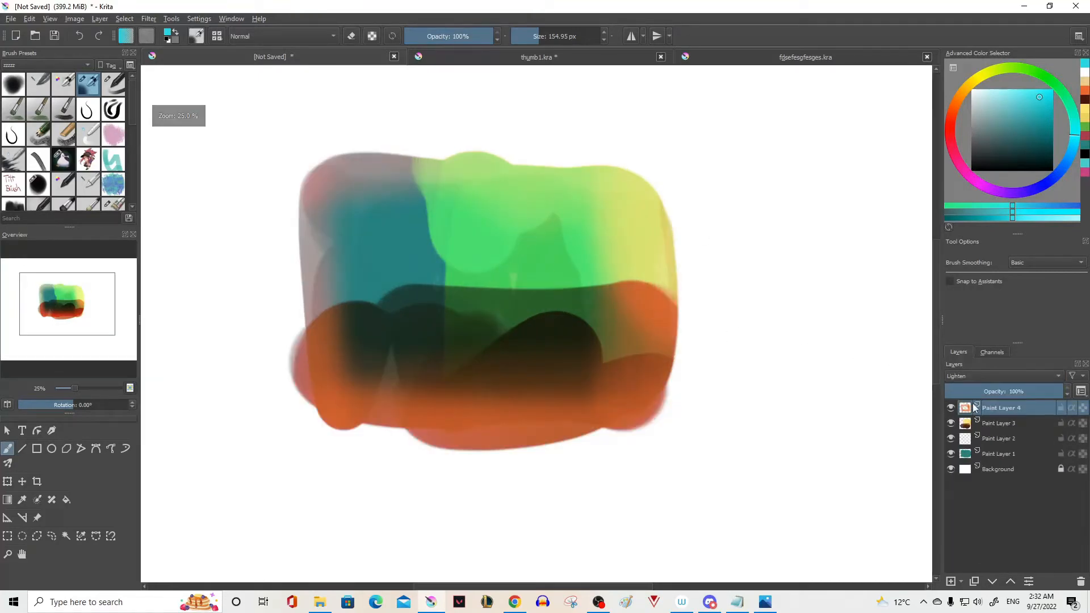
pyautogui.press('Insert')
pyautogui.click(975, 374)
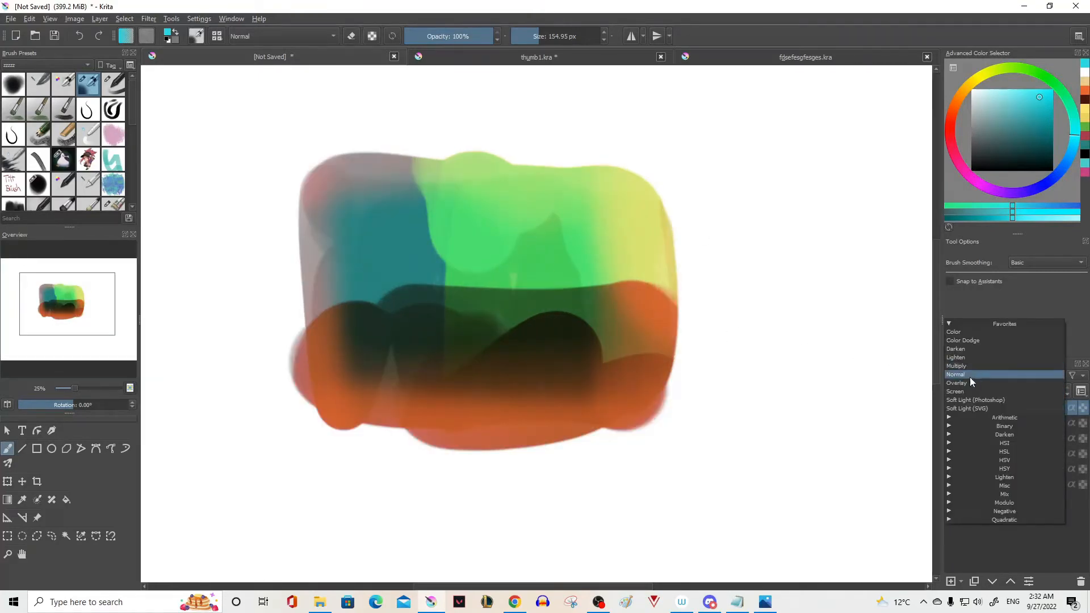
pyautogui.click(962, 358)
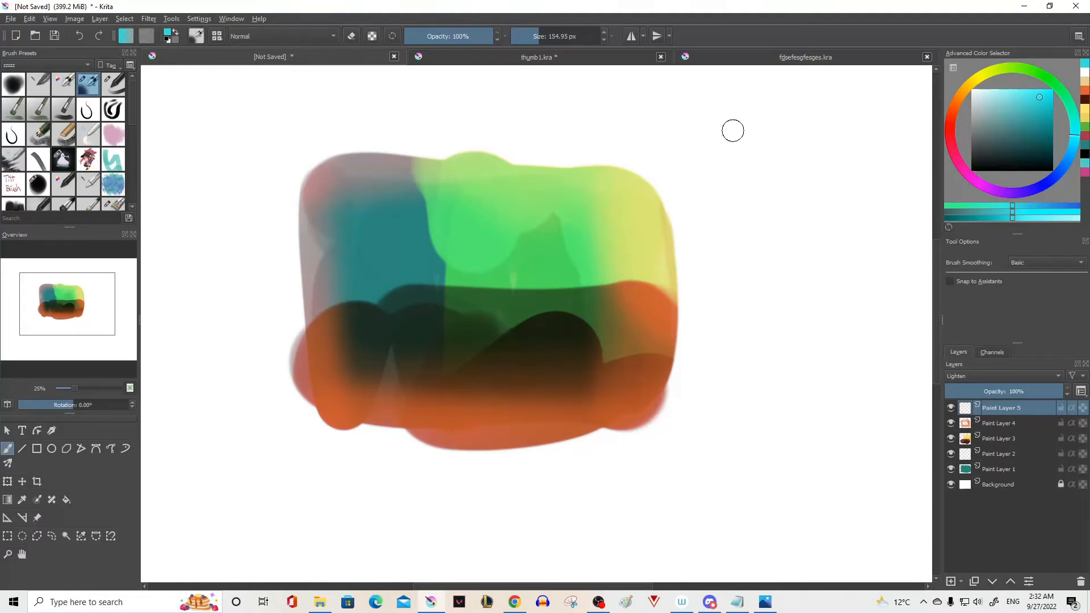
# Brush soft bright cyan across the multicoloured blob on the new Lighten layer at 512.35 px
pyautogui.moveTo(549, 35); pyautogui.dragTo(554, 35)
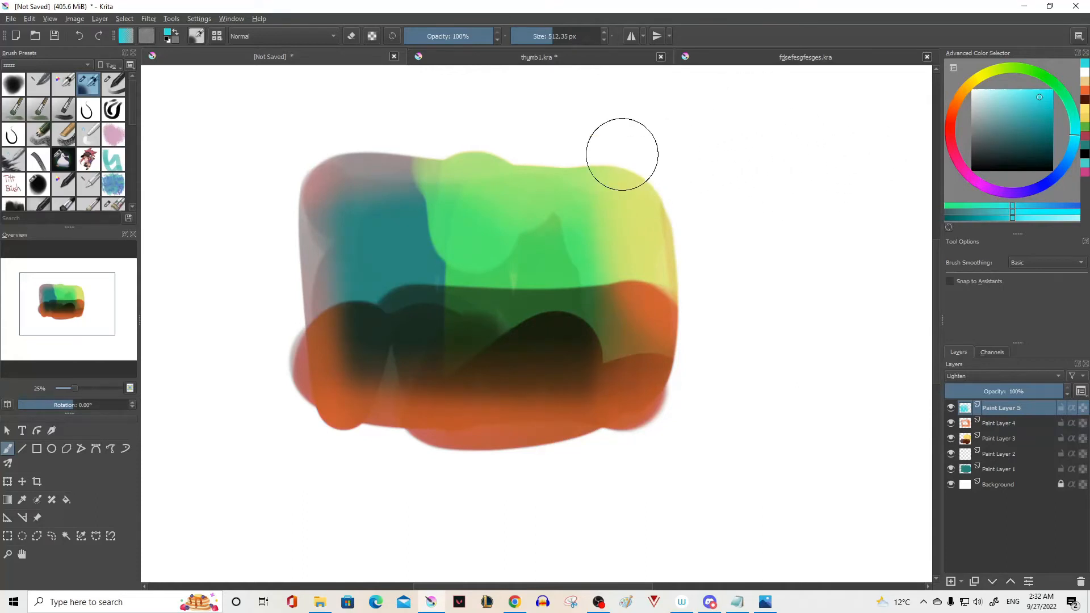
pyautogui.moveTo(622, 154)
pyautogui.mouseDown()
pyautogui.moveTo(563, 201)
pyautogui.moveTo(498, 187)
pyautogui.moveTo(454, 242)
pyautogui.moveTo(562, 233)
pyautogui.moveTo(581, 302)
pyautogui.moveTo(447, 332)
pyautogui.moveTo(613, 309)
pyautogui.moveTo(643, 384)
pyautogui.moveTo(613, 435)
pyautogui.moveTo(511, 357)
pyautogui.mouseUp()
pyautogui.moveTo(345, 330)
pyautogui.mouseDown()
pyautogui.moveTo(476, 385)
pyautogui.moveTo(472, 363)
pyautogui.moveTo(601, 408)
pyautogui.mouseUp()
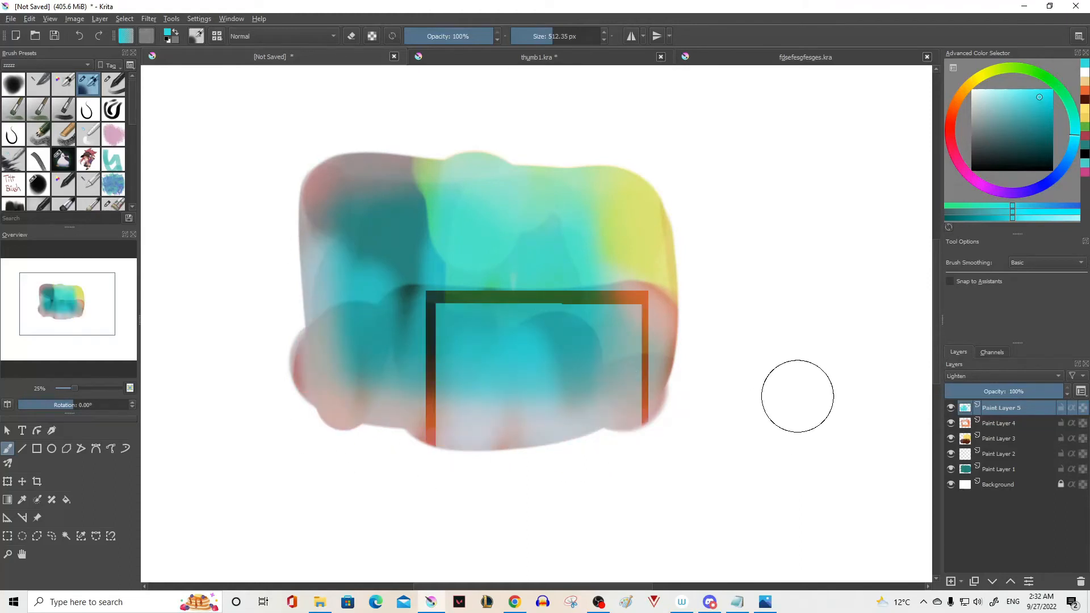
# Add a Darken paint layer and brush pale cyan on the blank canvas beside the blob and over the blob itself
pyautogui.click(958, 375)
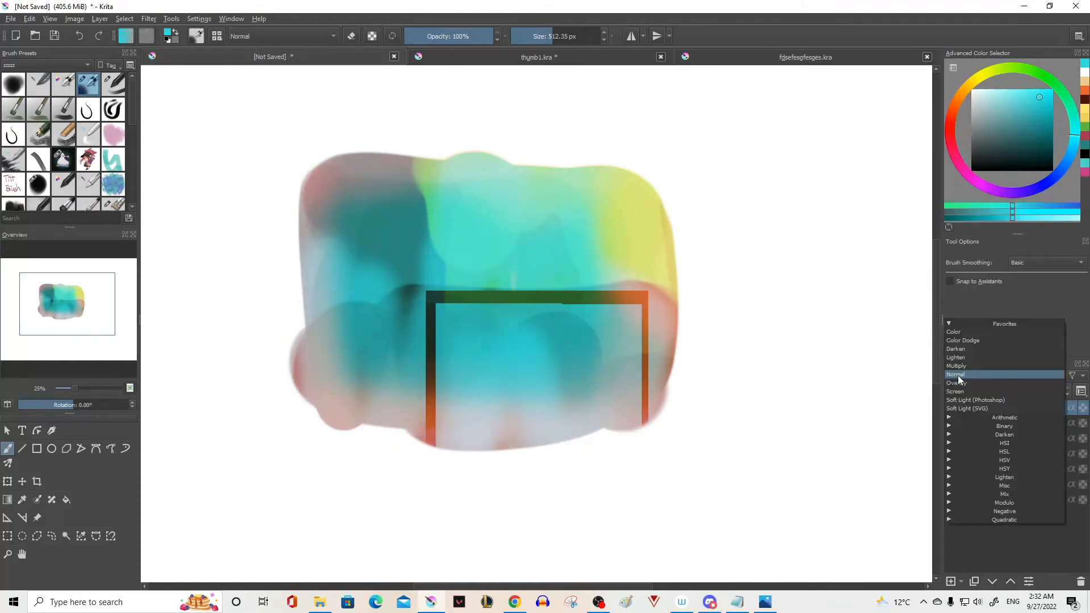
pyautogui.click(972, 347)
pyautogui.moveTo(1005, 101); pyautogui.dragTo(993, 93)
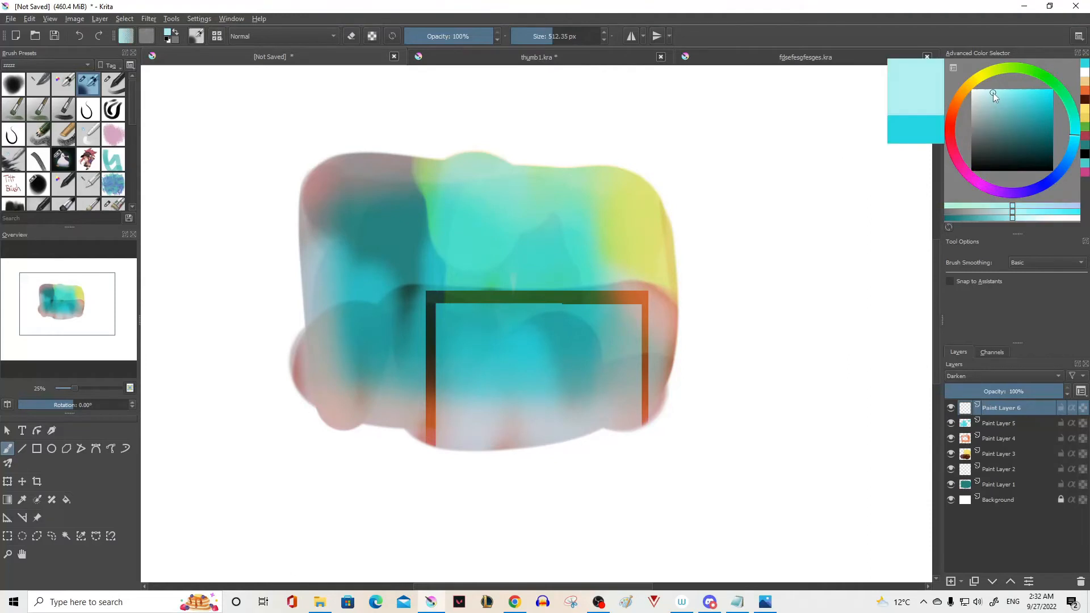
pyautogui.moveTo(727, 178)
pyautogui.mouseDown()
pyautogui.moveTo(782, 129)
pyautogui.moveTo(830, 186)
pyautogui.moveTo(777, 178)
pyautogui.moveTo(741, 145)
pyautogui.moveTo(817, 182)
pyautogui.moveTo(812, 212)
pyautogui.mouseUp()
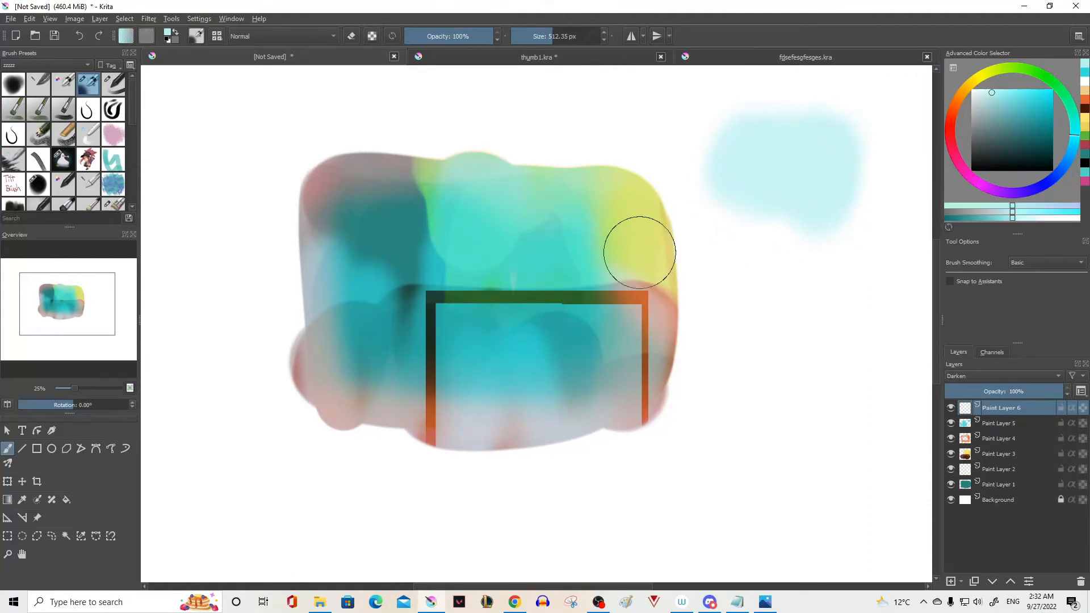
pyautogui.moveTo(650, 222)
pyautogui.mouseDown()
pyautogui.moveTo(625, 175)
pyautogui.moveTo(492, 246)
pyautogui.moveTo(432, 352)
pyautogui.mouseUp()
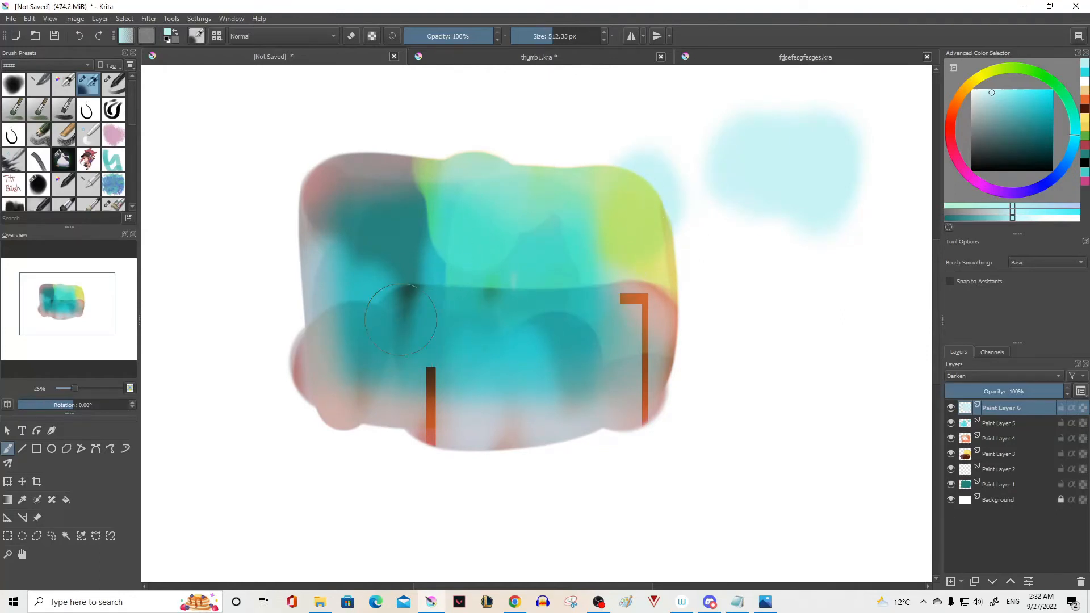
pyautogui.moveTo(342, 182)
pyautogui.mouseDown()
pyautogui.moveTo(338, 323)
pyautogui.moveTo(349, 337)
pyautogui.moveTo(605, 367)
pyautogui.moveTo(608, 308)
pyautogui.mouseUp()
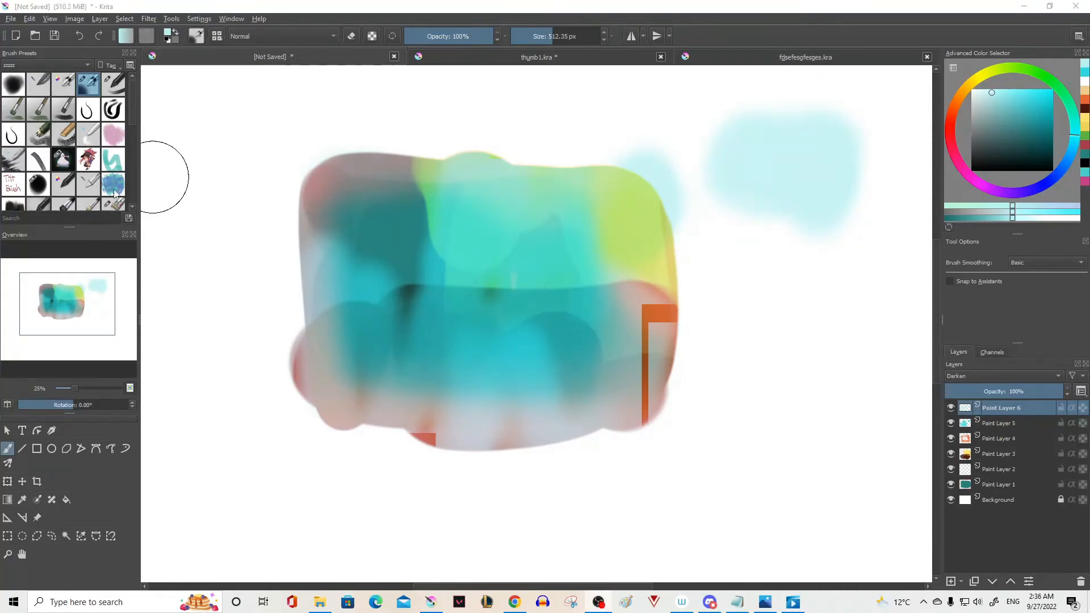
# Add a Color-mode paint layer on top and brush light orange over the whole blob at 726.17 px
pyautogui.click(965, 378)
pyautogui.click(953, 333)
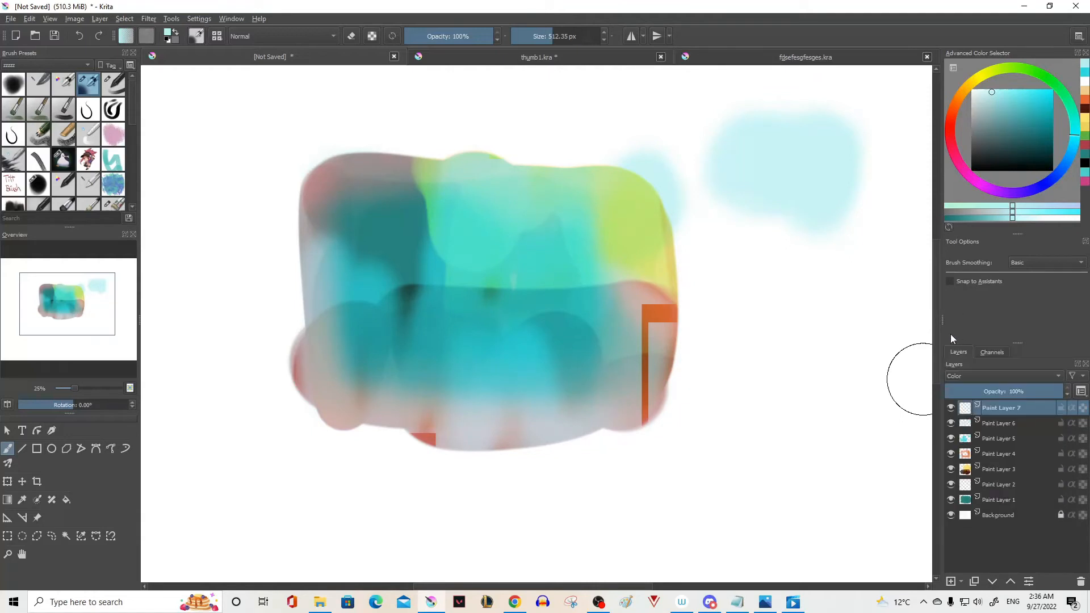
pyautogui.click(1017, 94)
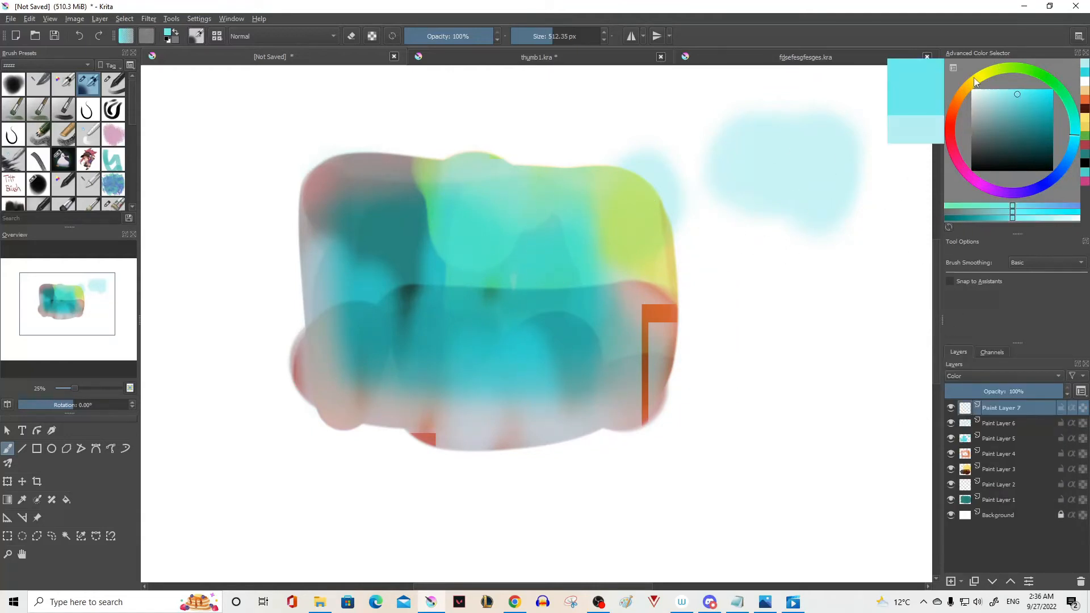
pyautogui.click(974, 80)
pyautogui.click(953, 106)
pyautogui.click(1040, 186)
pyautogui.click(980, 76)
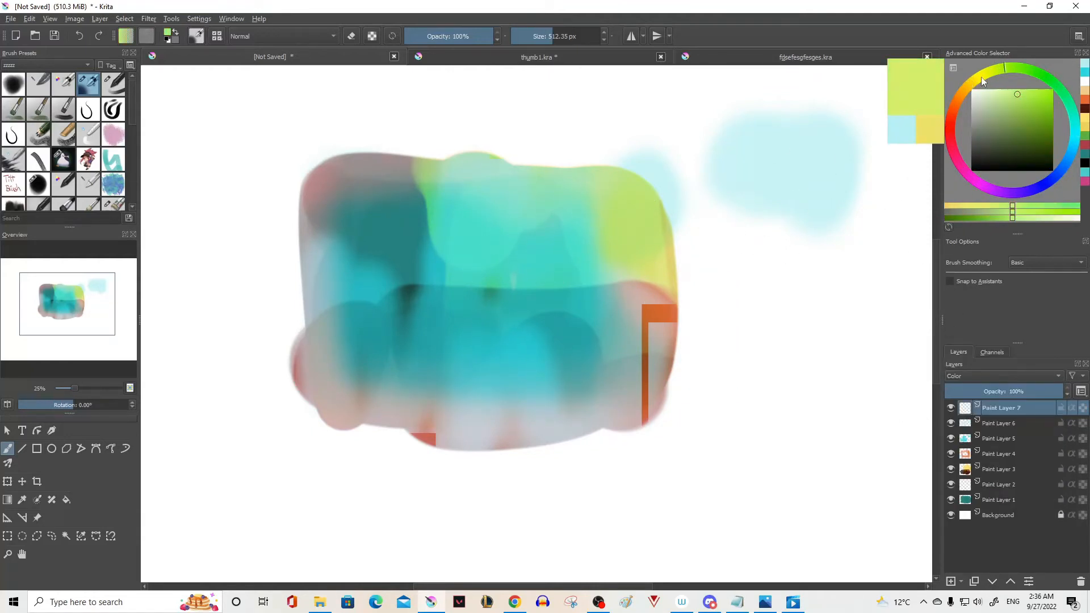
pyautogui.click(958, 98)
pyautogui.click(955, 110)
pyautogui.click(961, 91)
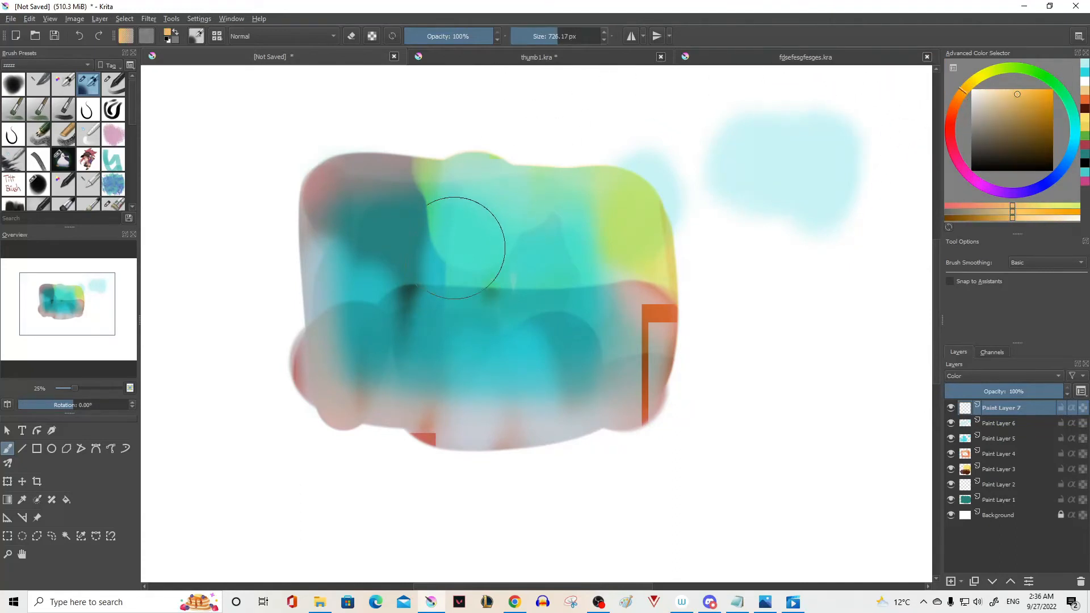
pyautogui.moveTo(462, 231)
pyautogui.mouseDown()
pyautogui.moveTo(619, 311)
pyautogui.moveTo(547, 341)
pyautogui.moveTo(405, 308)
pyautogui.moveTo(349, 311)
pyautogui.moveTo(452, 225)
pyautogui.moveTo(398, 192)
pyautogui.moveTo(516, 231)
pyautogui.moveTo(568, 326)
pyautogui.moveTo(515, 301)
pyautogui.moveTo(432, 383)
pyautogui.moveTo(380, 396)
pyautogui.moveTo(328, 341)
pyautogui.moveTo(370, 207)
pyautogui.moveTo(528, 239)
pyautogui.moveTo(618, 295)
pyautogui.moveTo(620, 332)
pyautogui.moveTo(497, 286)
pyautogui.moveTo(451, 364)
pyautogui.moveTo(388, 380)
pyautogui.moveTo(329, 375)
pyautogui.moveTo(478, 428)
pyautogui.moveTo(663, 335)
pyautogui.moveTo(655, 275)
pyautogui.moveTo(456, 174)
pyautogui.moveTo(521, 192)
pyautogui.moveTo(351, 241)
pyautogui.moveTo(390, 279)
pyautogui.moveTo(489, 336)
pyautogui.moveTo(574, 321)
pyautogui.moveTo(596, 329)
pyautogui.mouseUp()
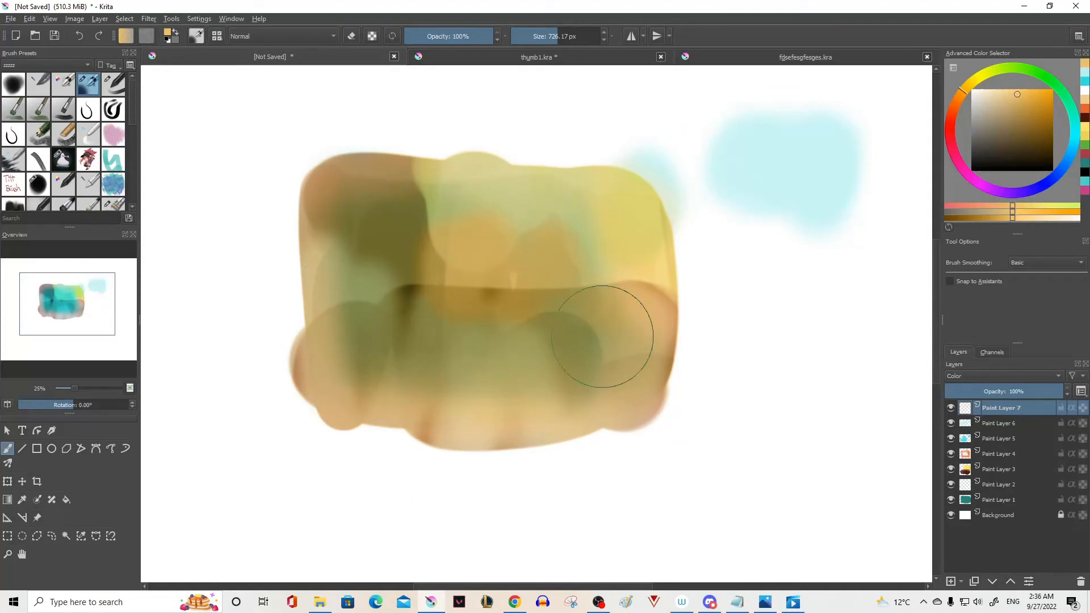
# Brush a light red tint over the middle of the blob on the Color layer
pyautogui.moveTo(945, 97); pyautogui.dragTo(946, 119)
pyautogui.moveTo(511, 267)
pyautogui.mouseDown()
pyautogui.moveTo(500, 229)
pyautogui.moveTo(598, 238)
pyautogui.moveTo(473, 336)
pyautogui.moveTo(430, 326)
pyautogui.moveTo(606, 419)
pyautogui.moveTo(347, 302)
pyautogui.moveTo(545, 196)
pyautogui.moveTo(363, 280)
pyautogui.moveTo(539, 240)
pyautogui.moveTo(431, 346)
pyautogui.moveTo(519, 295)
pyautogui.moveTo(520, 258)
pyautogui.moveTo(577, 209)
pyautogui.moveTo(511, 219)
pyautogui.moveTo(541, 213)
pyautogui.moveTo(586, 178)
pyautogui.mouseUp()
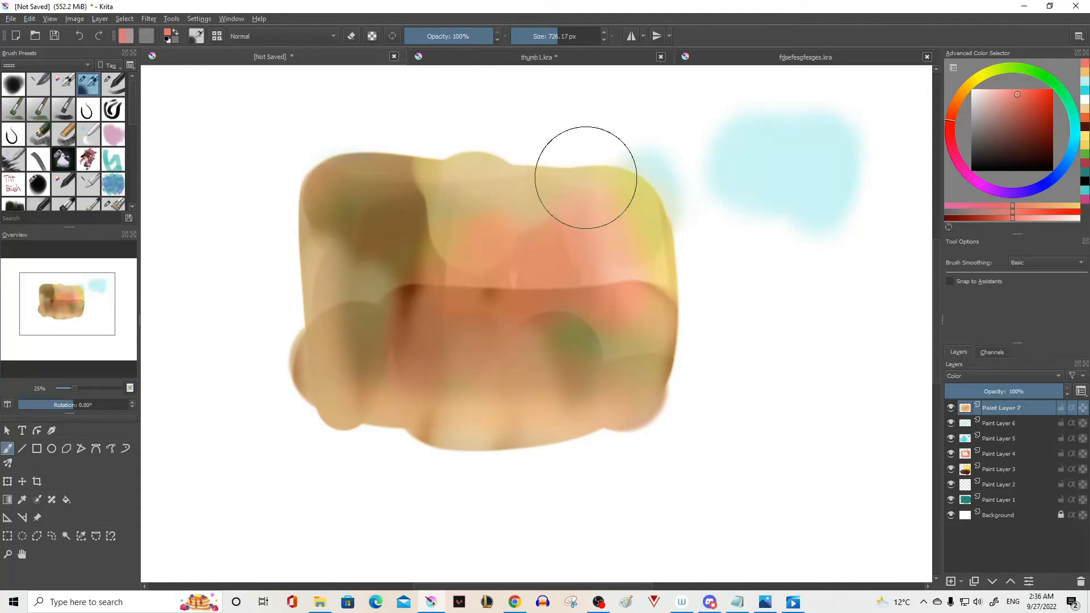
pyautogui.moveTo(585, 177); pyautogui.dragTo(588, 176)
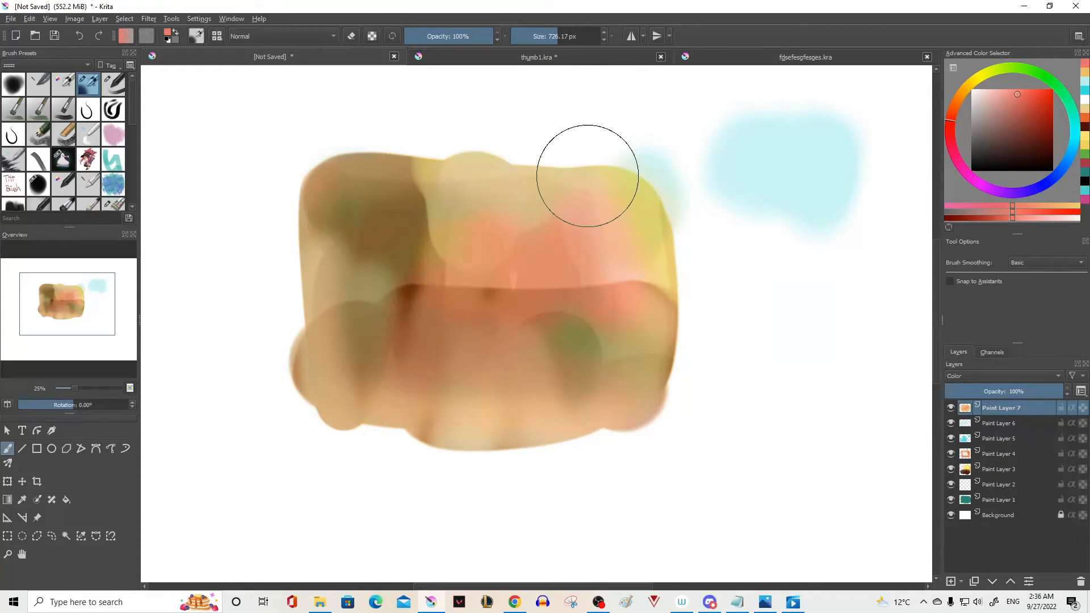
# In the greyscale portrait document, add a Color-mode paint layer directly above Paint Layer 1(pasted)
pyautogui.click(771, 54)
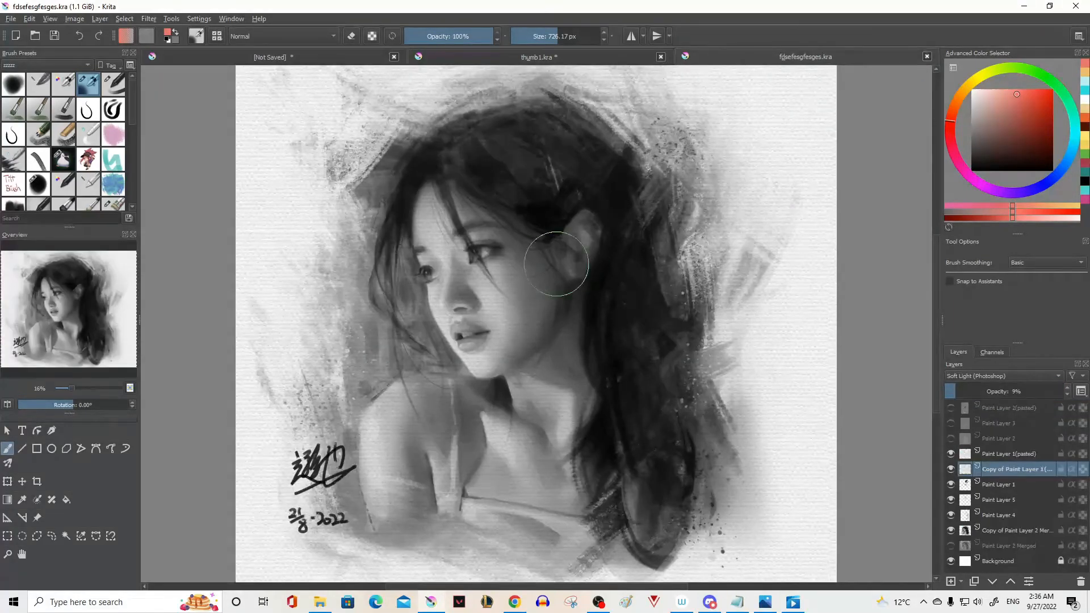
pyautogui.click(1008, 454)
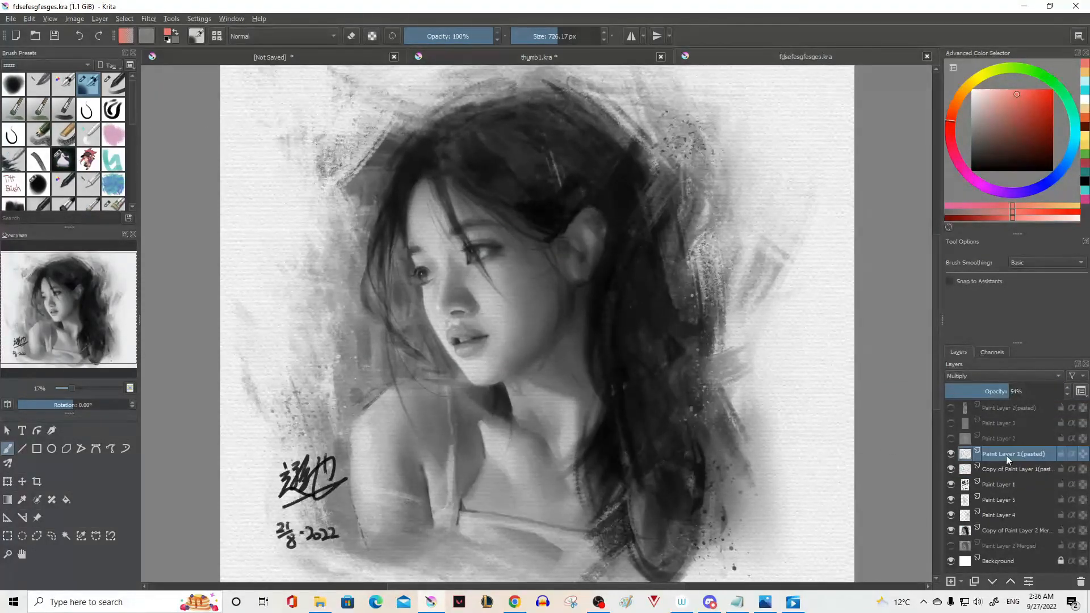
pyautogui.press('Insert')
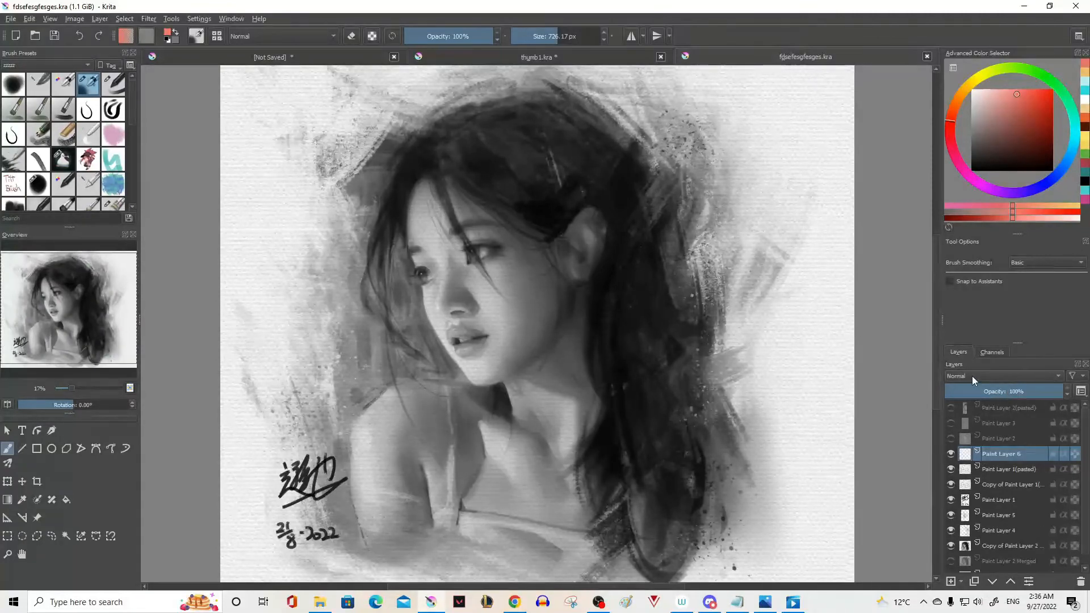
pyautogui.click(972, 376)
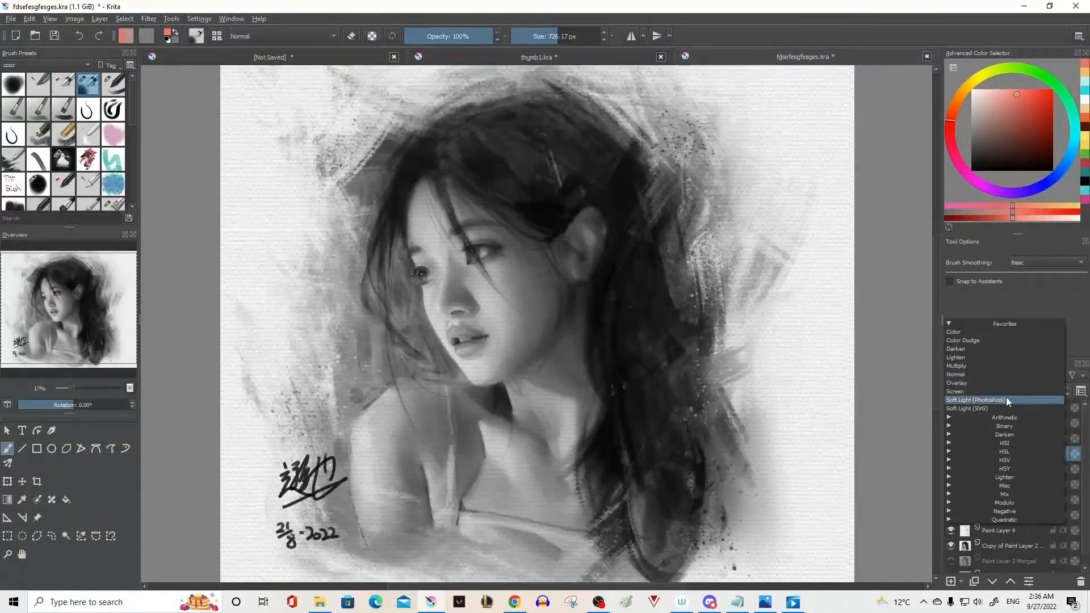
pyautogui.click(985, 332)
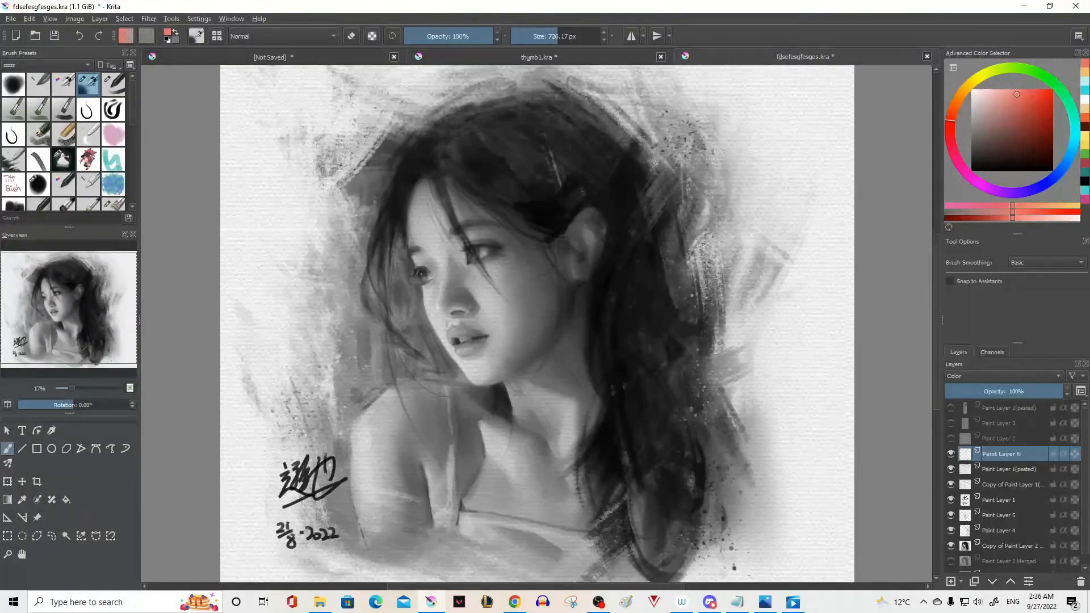
# Tint the portrait's face with a pale orange skin tone on the Color layer, and pick a redder, more saturated orange
pyautogui.click(1000, 93)
pyautogui.click(958, 98)
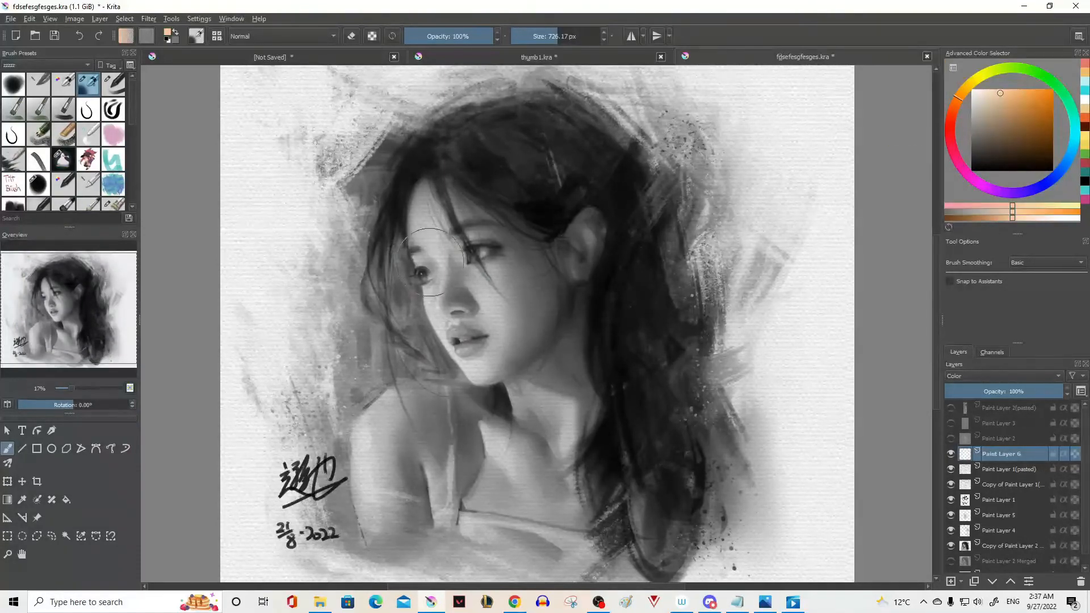
pyautogui.moveTo(463, 211)
pyautogui.mouseDown()
pyautogui.moveTo(510, 195)
pyautogui.moveTo(619, 378)
pyautogui.moveTo(515, 313)
pyautogui.mouseUp()
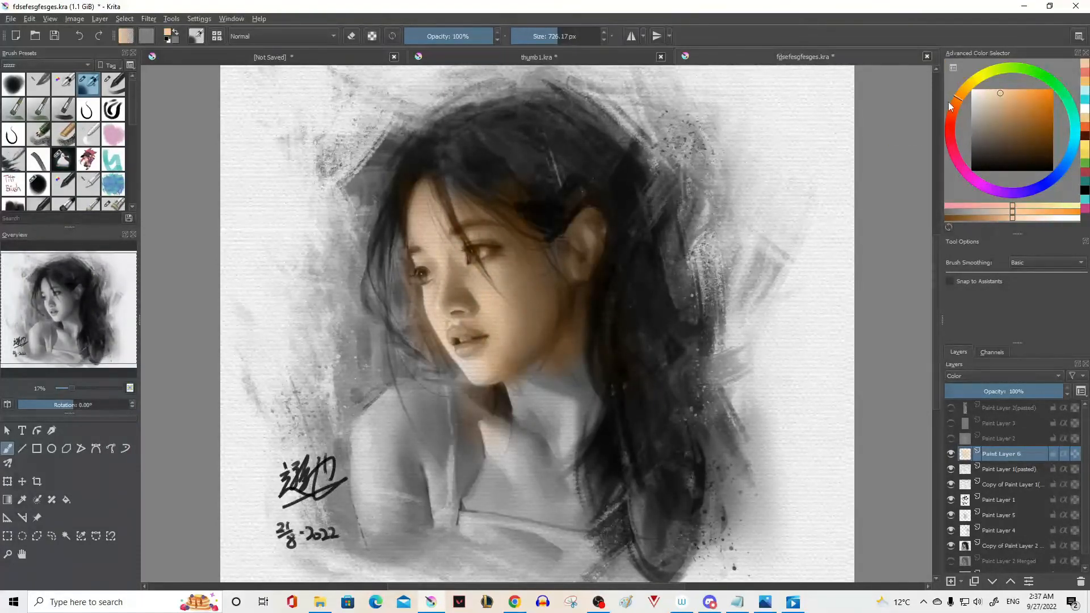
pyautogui.click(953, 105)
pyautogui.click(1011, 94)
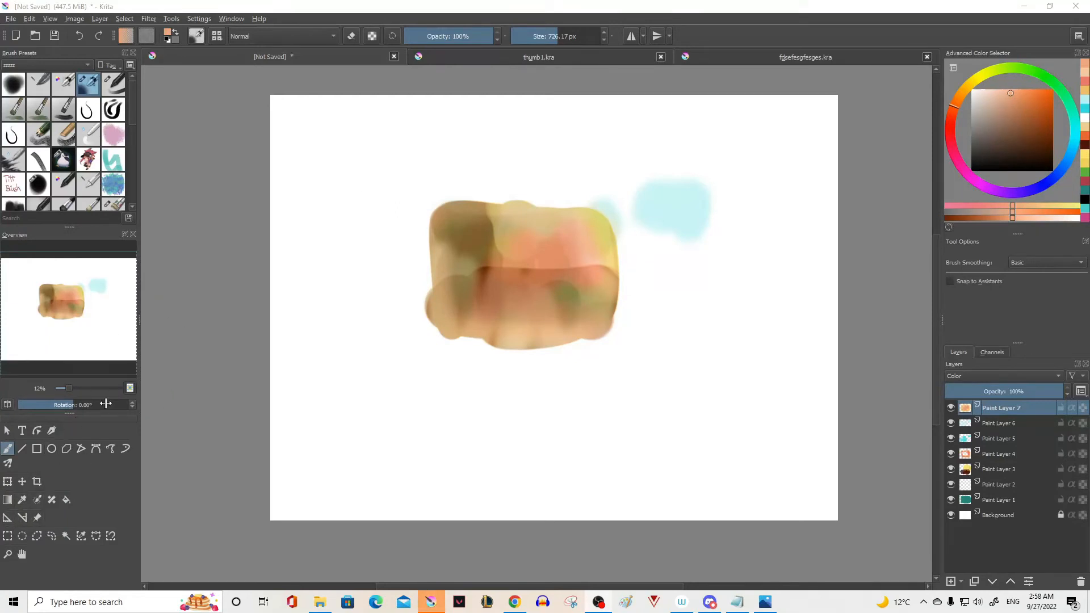
# Compare the tool options of the Assistant Tool with those of the Freehand Brush Tool
pyautogui.click(4, 519)
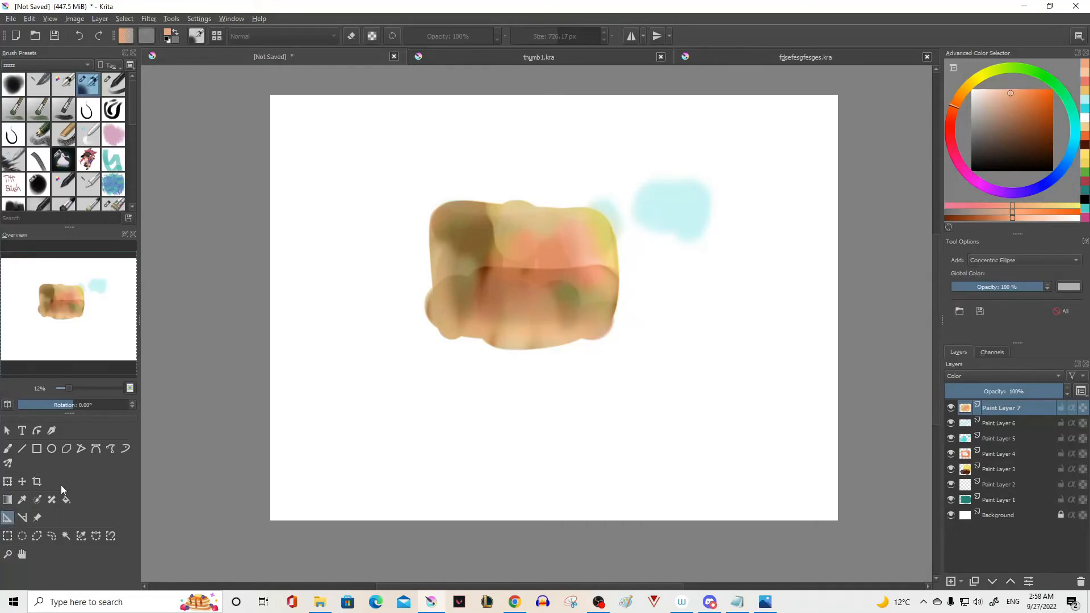
pyautogui.press('b')
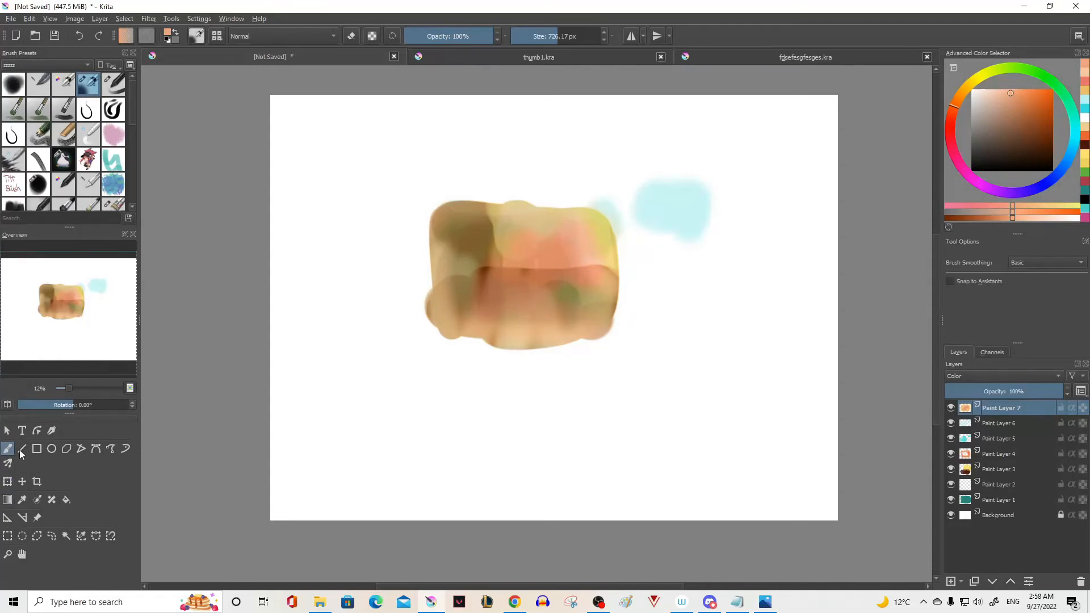
pyautogui.click(6, 518)
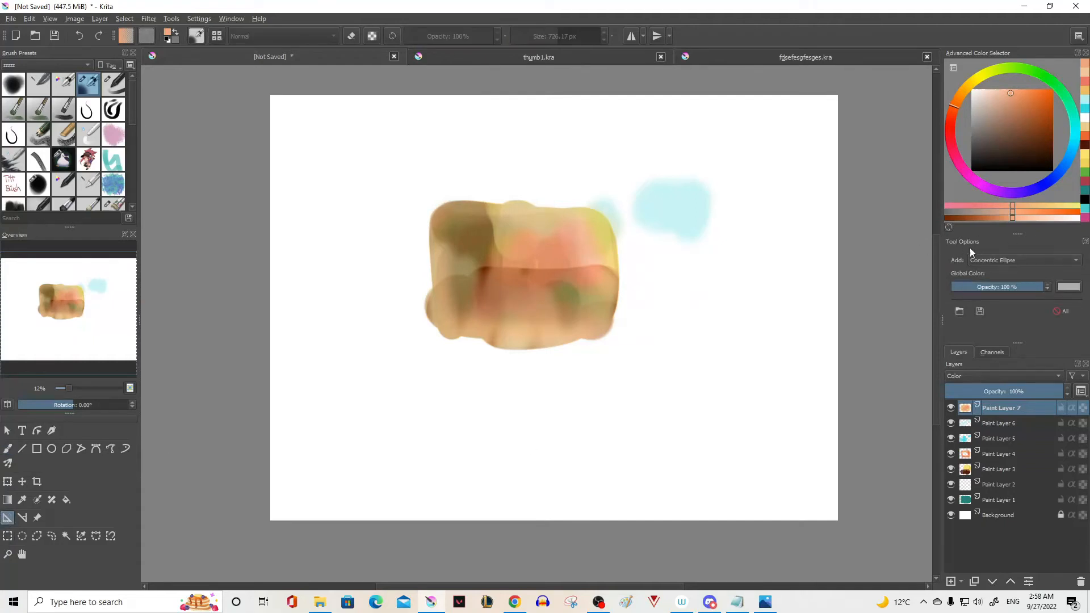
# Look through the tool options of the line, rectangle, polygon, Bezier curve and dynamic brush tools, and return to the Freehand Brush
pyautogui.click(10, 449)
pyautogui.click(23, 450)
pyautogui.click(38, 450)
pyautogui.click(67, 450)
pyautogui.click(97, 450)
pyautogui.click(126, 449)
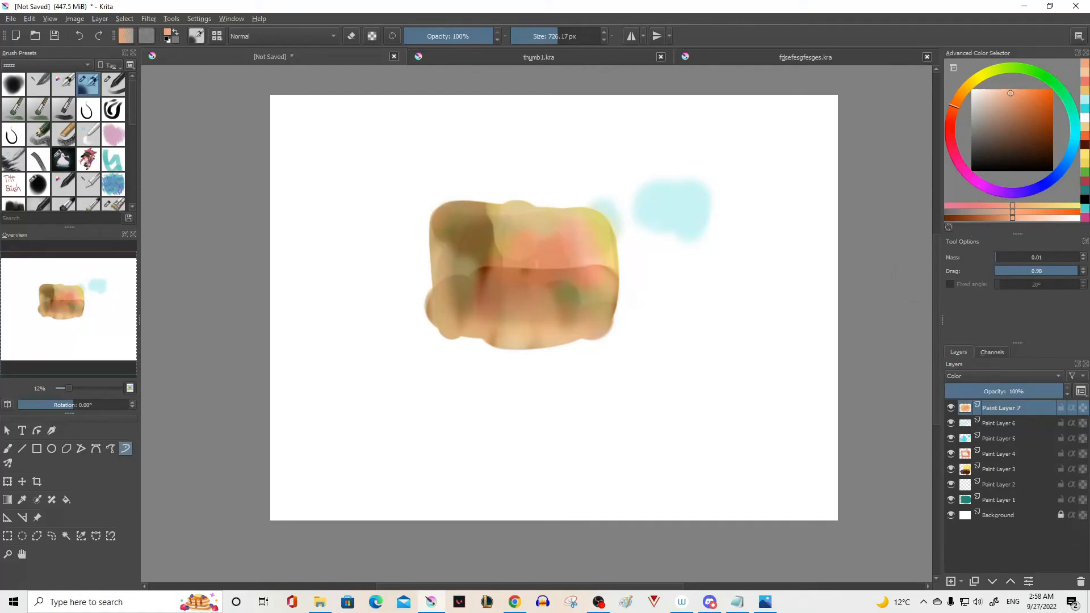
pyautogui.click(8, 448)
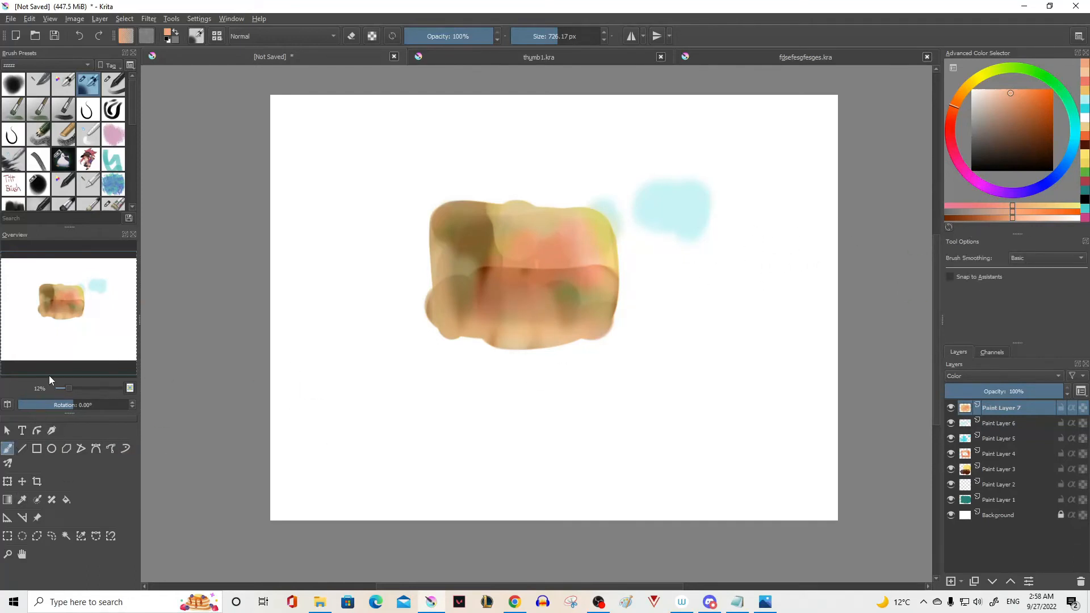
# Review the Freehand Brush's Brush Smoothing modes, keeping Basic selected
pyautogui.scroll(1, 822, 207)
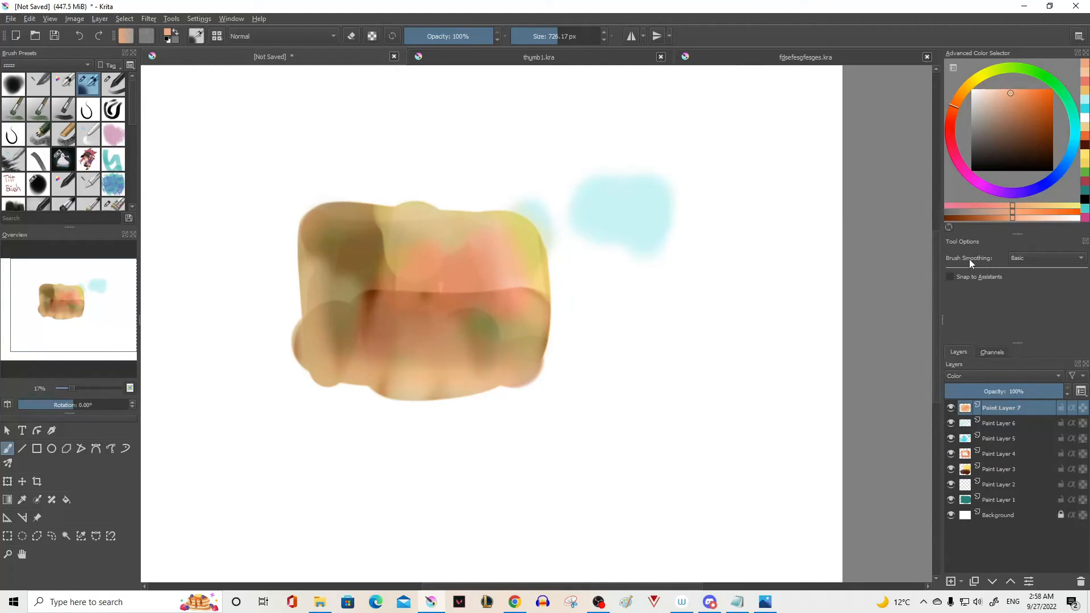
pyautogui.click(1018, 260)
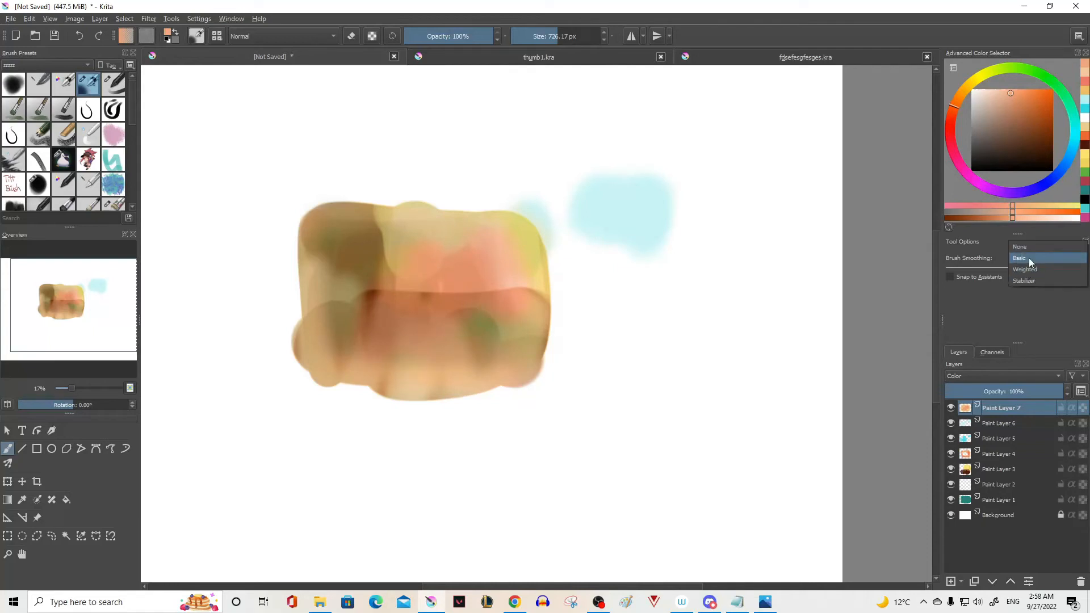
pyautogui.click(1026, 257)
pyautogui.click(1031, 258)
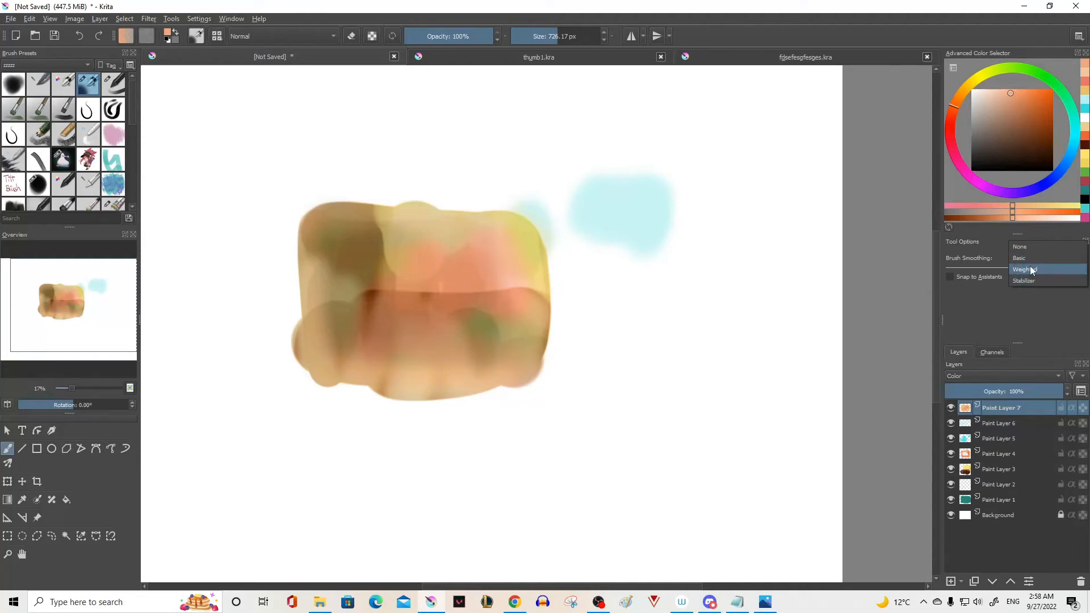
pyautogui.click(1026, 257)
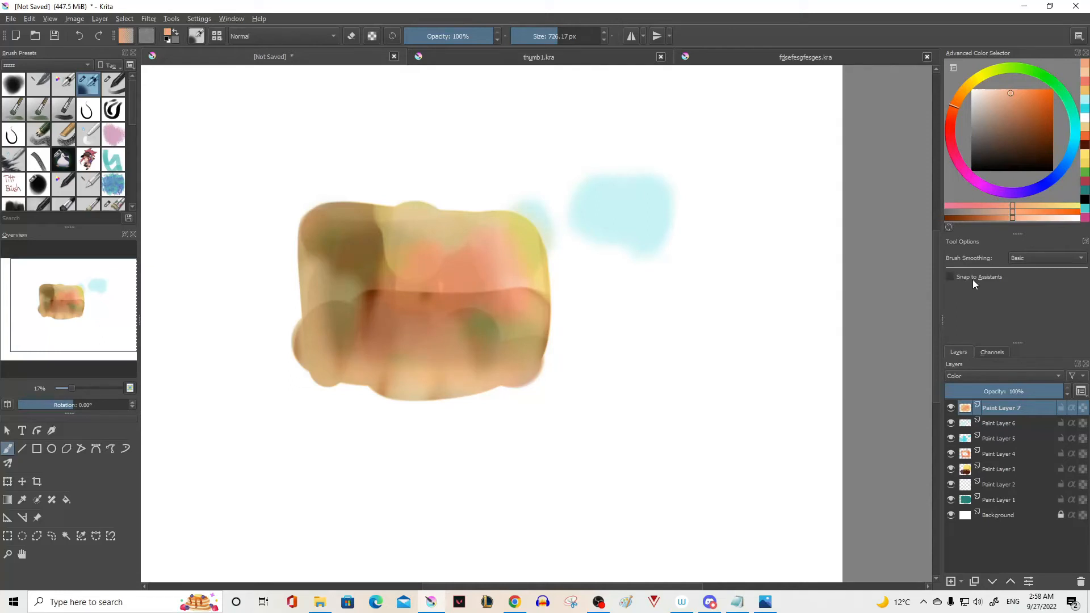
# Switch to the Assistant Tool, review the assistant types and keep Concentric Ellipse as the one to add
pyautogui.click(8, 517)
pyautogui.scroll(-2, 766, 254)
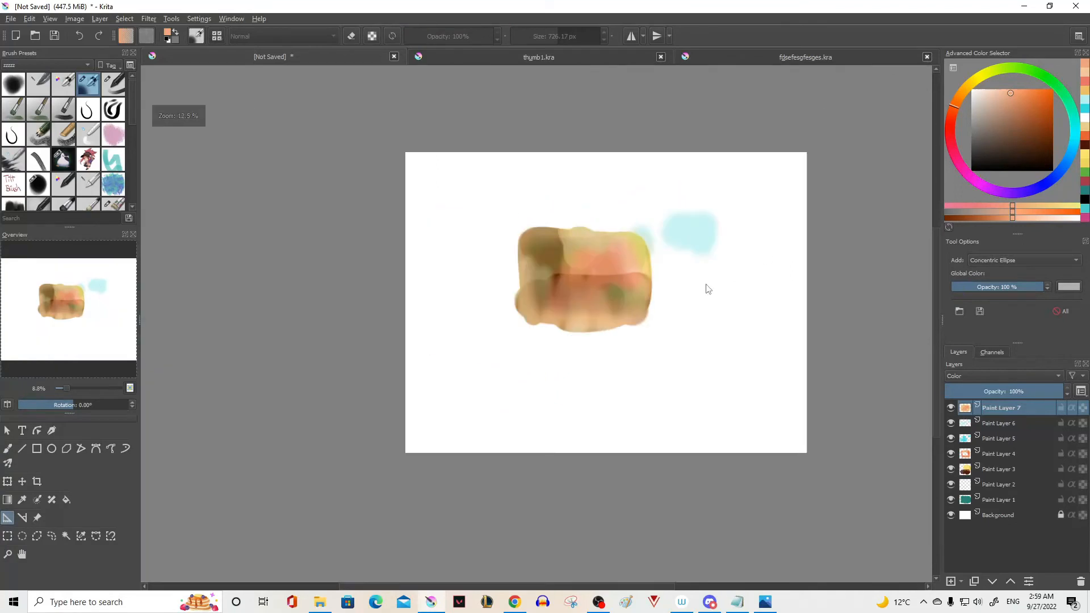
pyautogui.scroll(2, 707, 287)
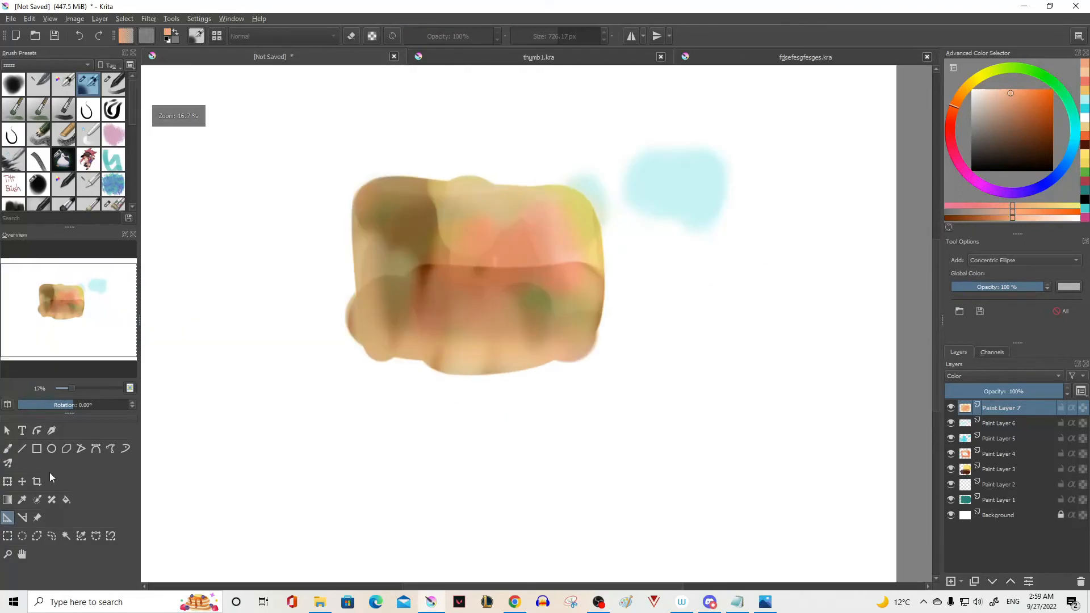
pyautogui.click(1016, 256)
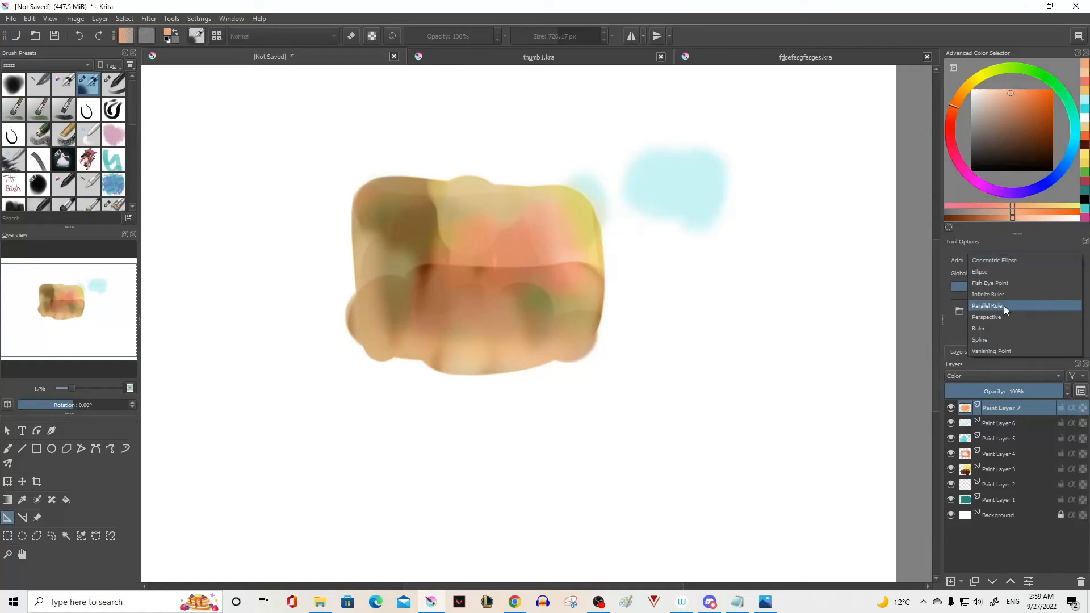
pyautogui.click(1002, 258)
pyautogui.scroll(-2, 760, 172)
pyautogui.scroll(1, 792, 275)
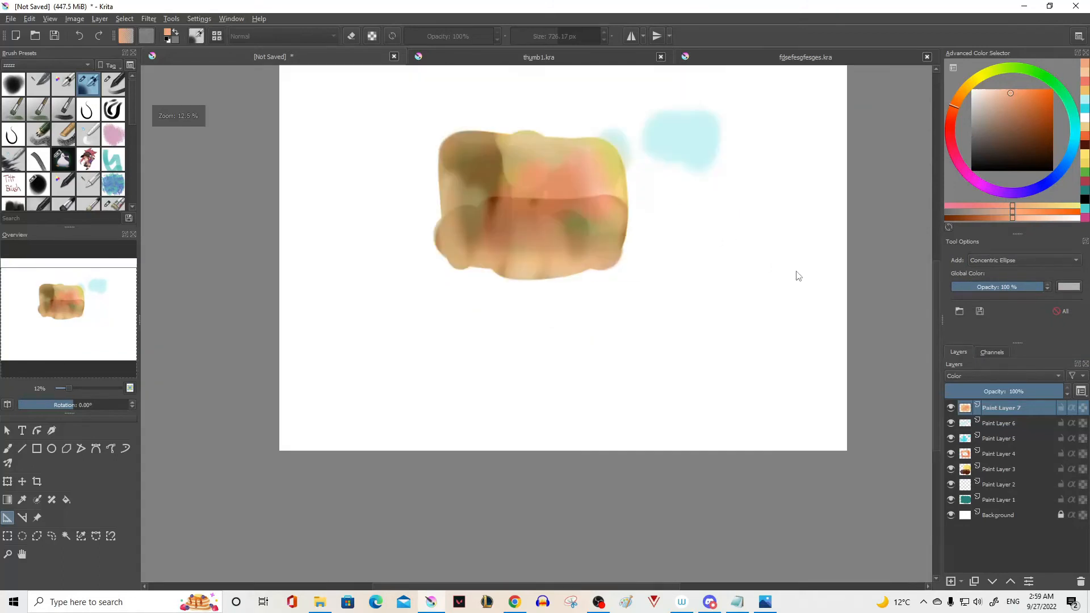
# Delete all the paint layers above the Background and reset the foreground colour to black
pyautogui.press('Insert')
pyautogui.keyDown('shift'); pyautogui.click(994, 506); pyautogui.keyUp('shift')
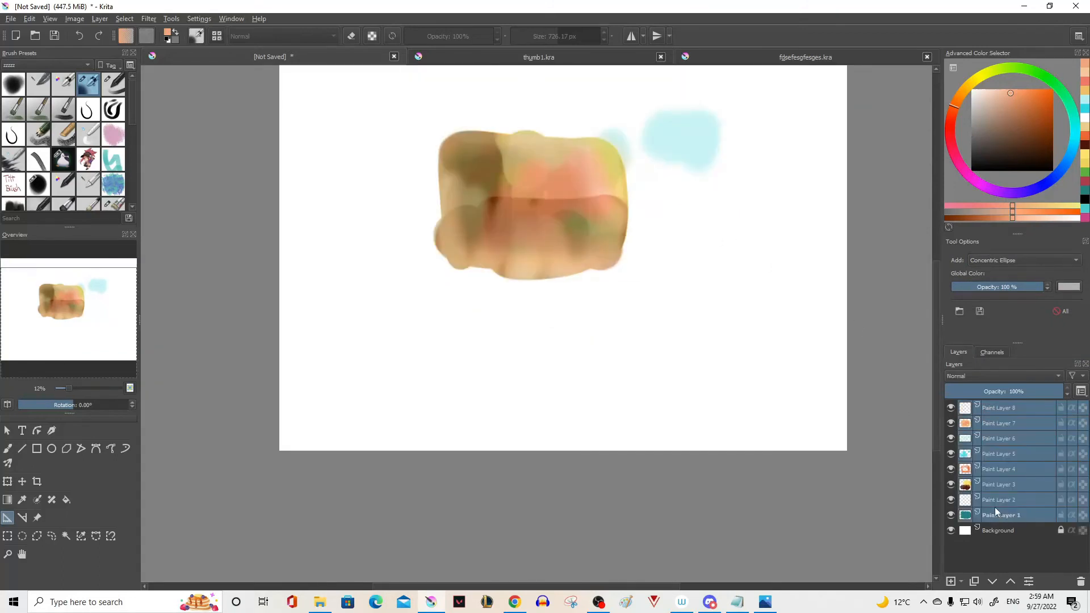
pyautogui.press('Delete')
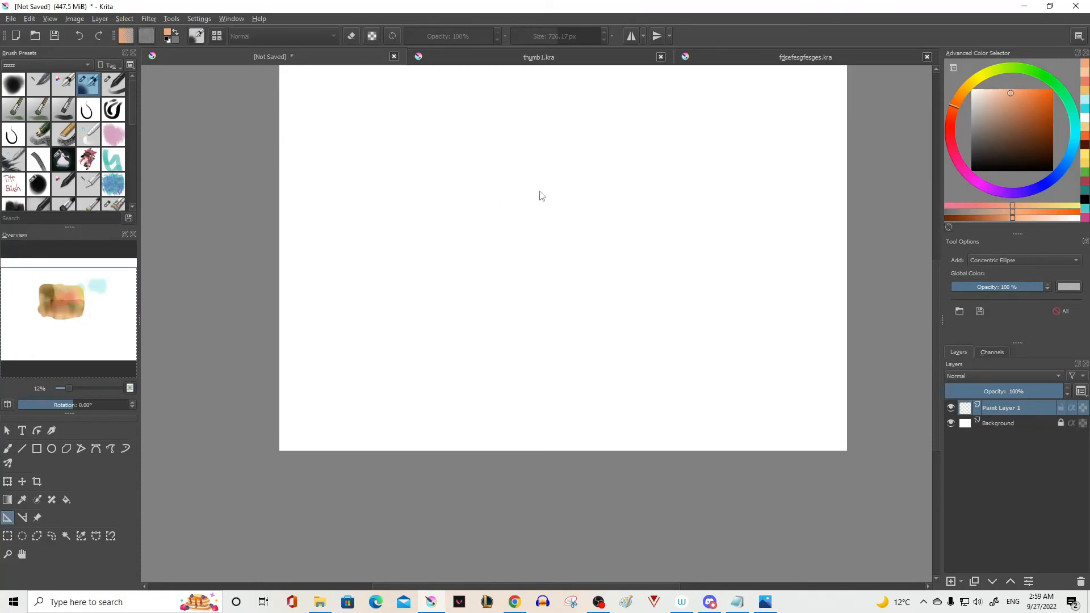
pyautogui.scroll(2, 540, 196)
pyautogui.press('d')
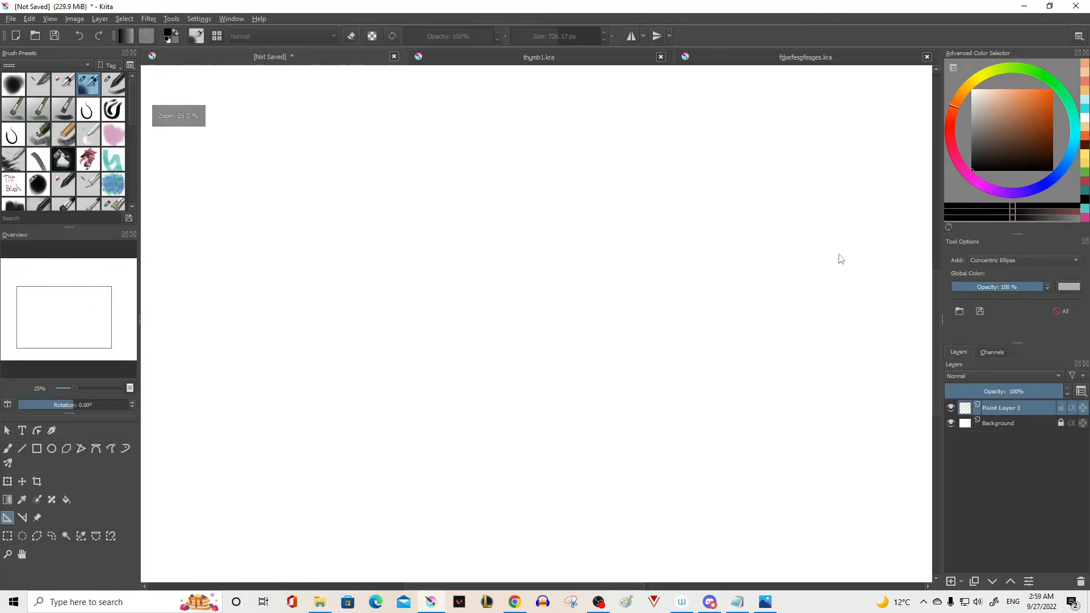
# Place a tilted Concentric Ellipse assistant in the upper middle of the canvas
pyautogui.click(591, 178)
pyautogui.click(450, 282)
pyautogui.click(455, 218)
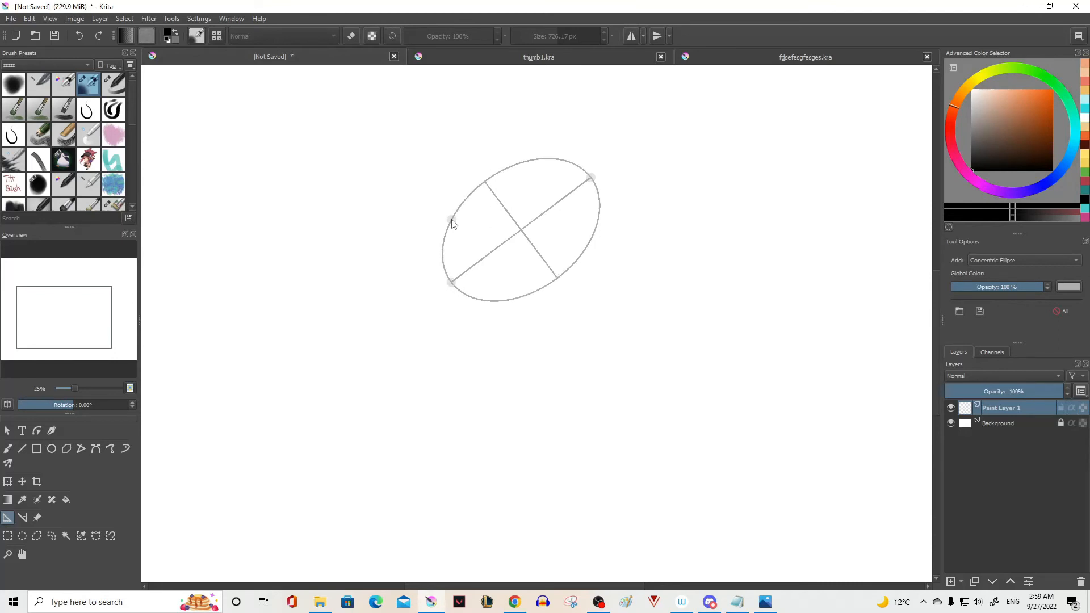
pyautogui.click(448, 219)
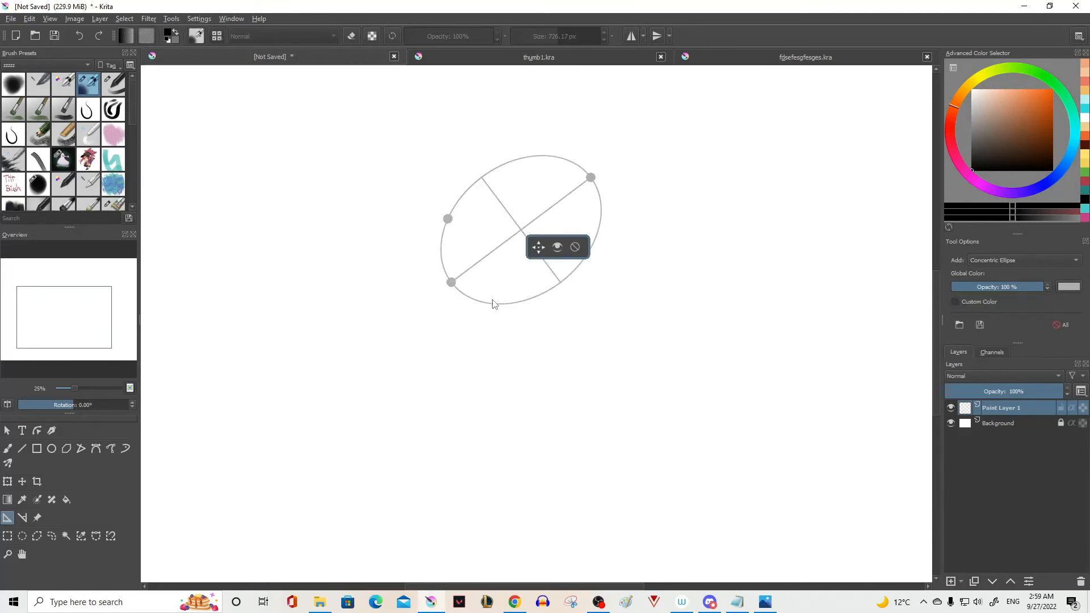
# Set the Freehand Brush size to 35.56 px, try an unsnapped stroke around the ellipse assistant and undo it
pyautogui.click(8, 448)
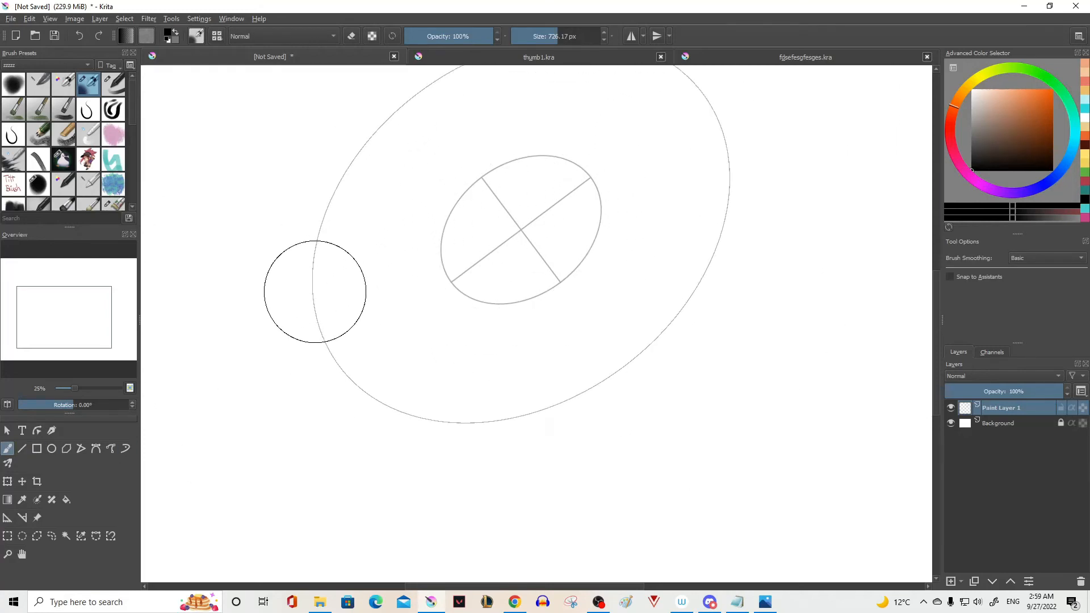
pyautogui.moveTo(541, 43); pyautogui.dragTo(528, 39)
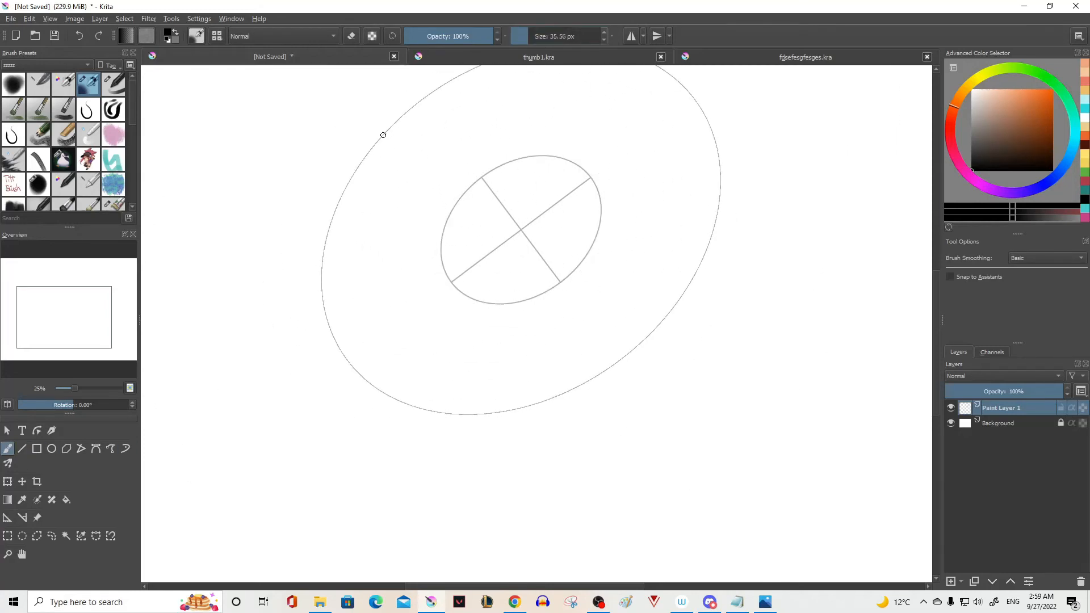
pyautogui.moveTo(382, 133)
pyautogui.mouseDown()
pyautogui.moveTo(357, 162)
pyautogui.moveTo(307, 308)
pyautogui.moveTo(390, 428)
pyautogui.moveTo(620, 383)
pyautogui.mouseUp()
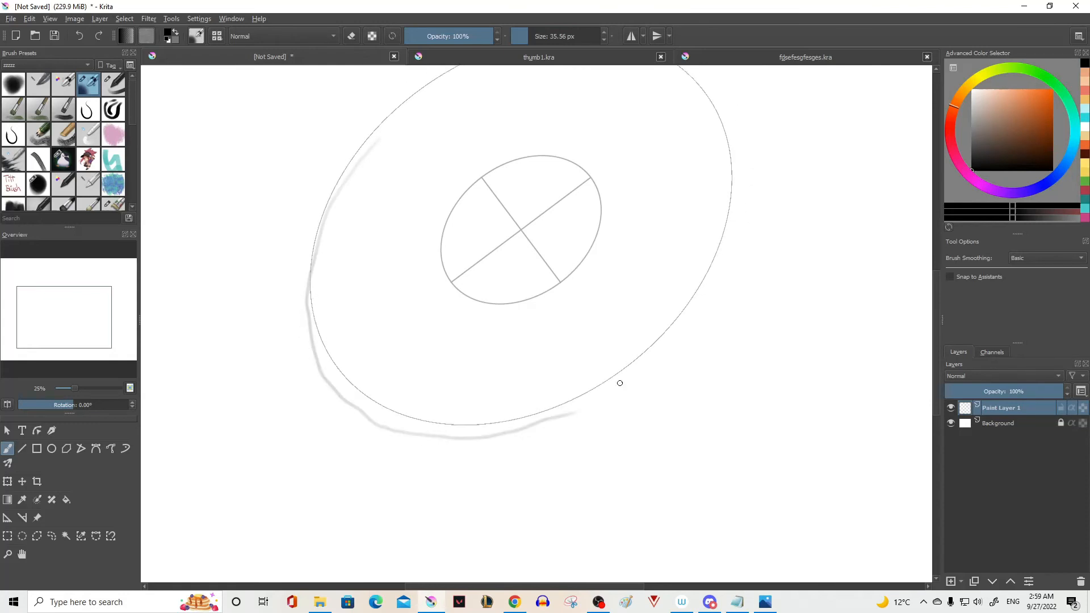
pyautogui.hotkey('ctrl', 'z')
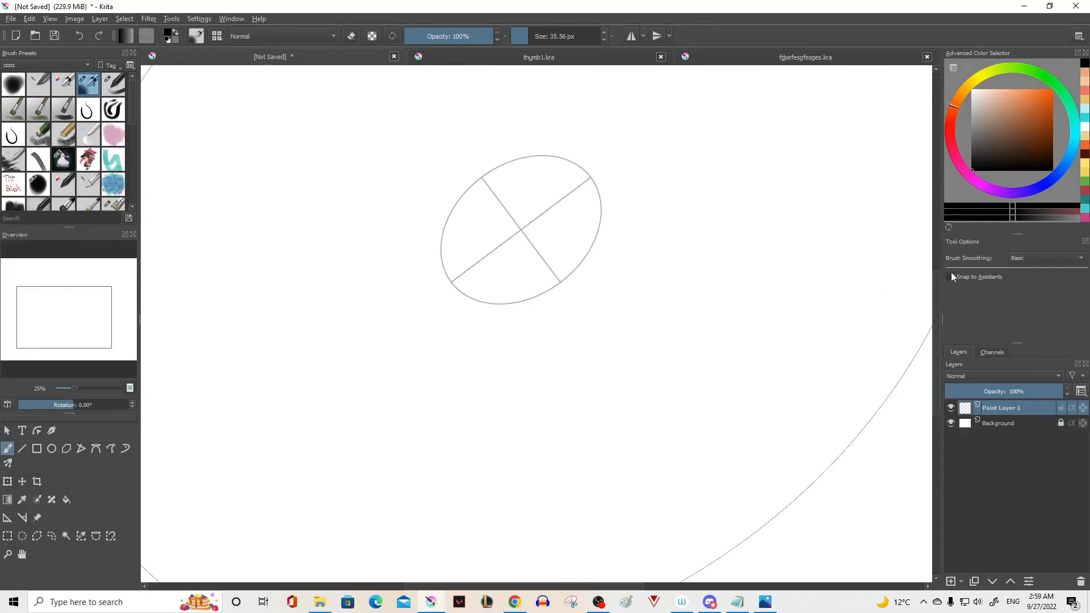
# Enable Snap to Assistants and paint three concentric ellipses of different sizes along the ellipse assistant
pyautogui.click(950, 276)
pyautogui.moveTo(441, 165)
pyautogui.mouseDown()
pyautogui.moveTo(406, 299)
pyautogui.moveTo(550, 331)
pyautogui.moveTo(583, 118)
pyautogui.moveTo(407, 303)
pyautogui.moveTo(645, 182)
pyautogui.mouseUp()
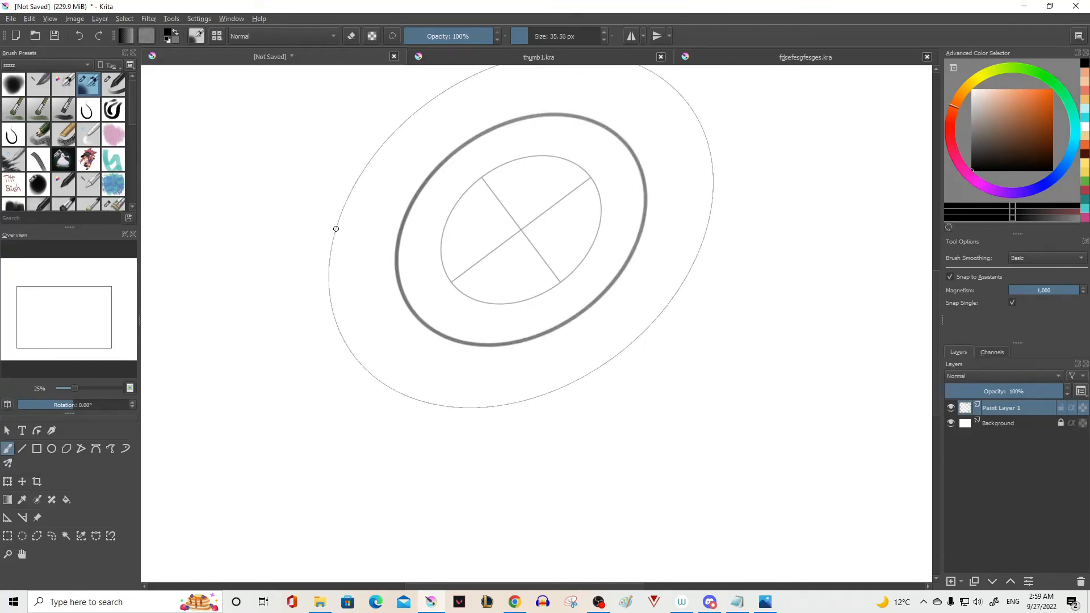
pyautogui.moveTo(335, 227)
pyautogui.mouseDown()
pyautogui.moveTo(709, 220)
pyautogui.moveTo(482, 71)
pyautogui.mouseUp()
pyautogui.moveTo(477, 184)
pyautogui.mouseDown()
pyautogui.moveTo(467, 287)
pyautogui.moveTo(595, 213)
pyautogui.moveTo(454, 275)
pyautogui.moveTo(590, 233)
pyautogui.mouseUp()
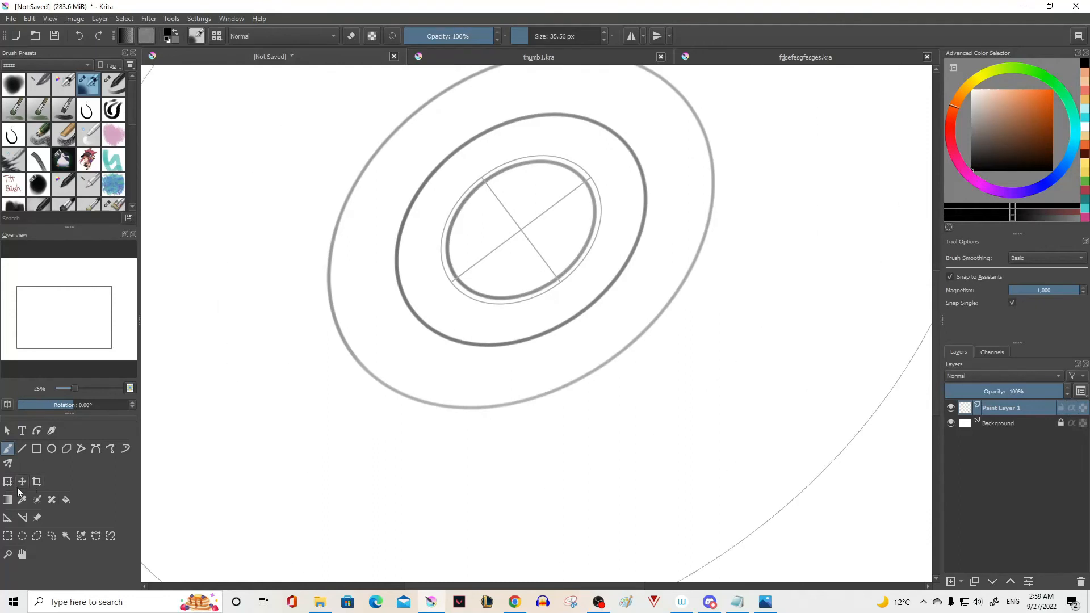
# Remove the Concentric Ellipse assistant, leaving the painted ellipses in place
pyautogui.click(10, 518)
pyautogui.click(1014, 259)
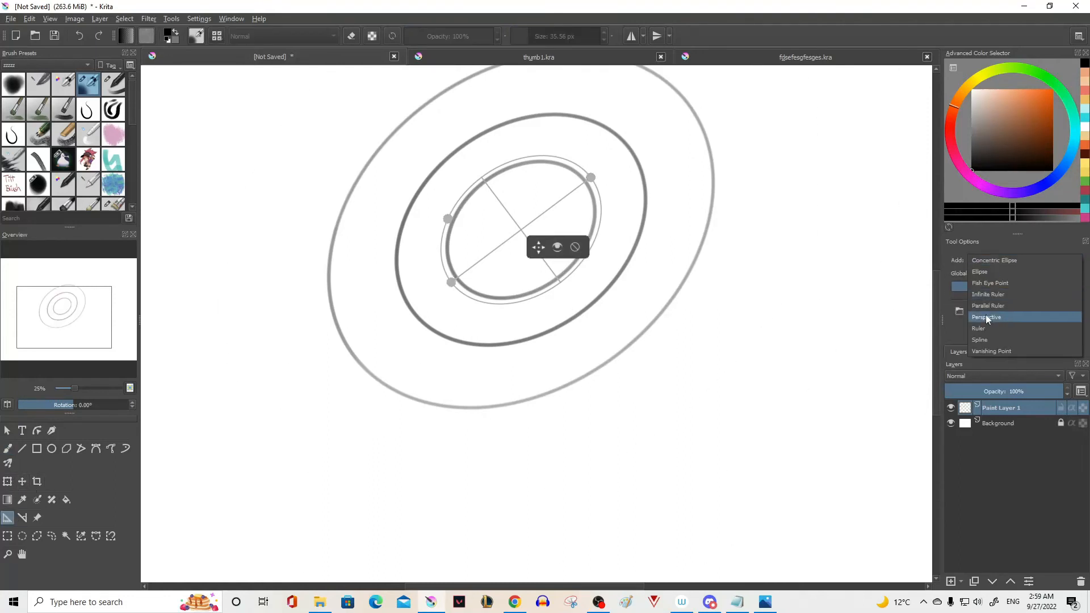
pyautogui.click(577, 249)
# Add a steeply slanted Parallel Ruler assistant to the right of the painted ellipses
pyautogui.click(985, 260)
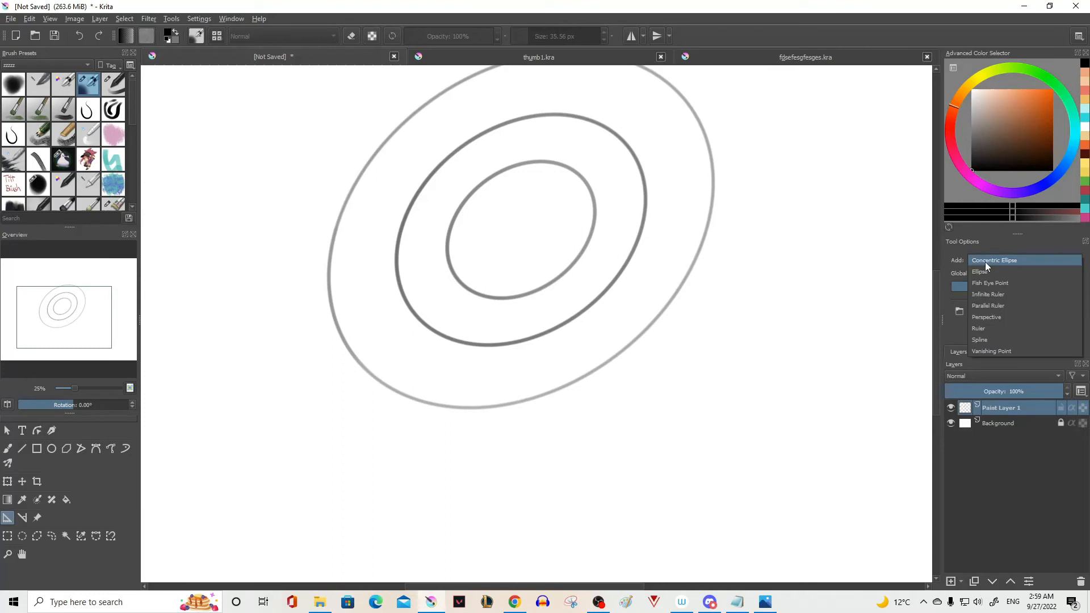
pyautogui.click(988, 305)
pyautogui.scroll(-1, 627, 260)
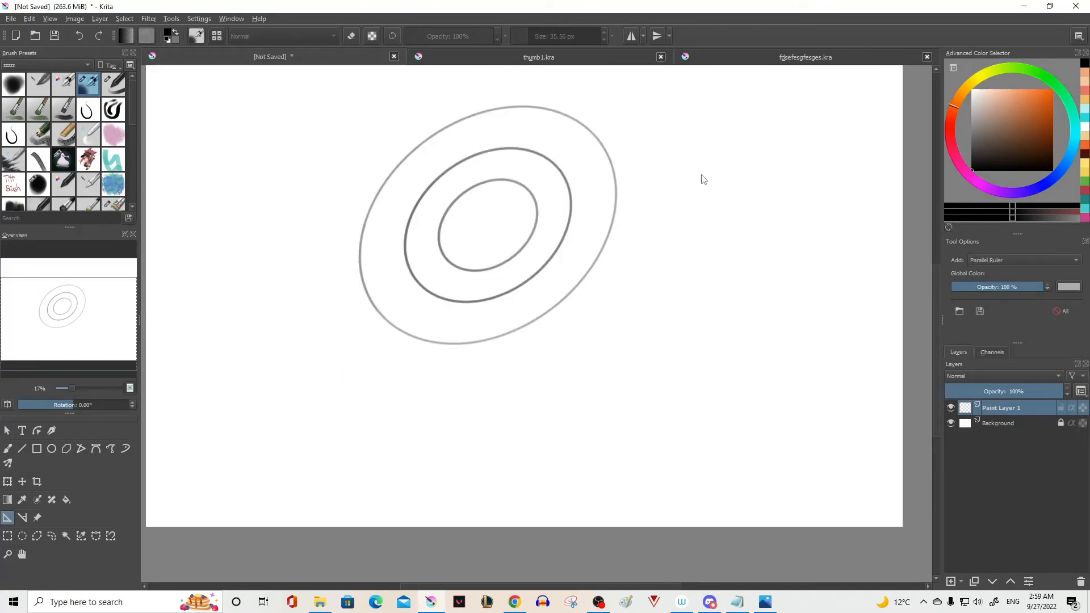
pyautogui.scroll(1, 703, 179)
pyautogui.click(694, 152)
pyautogui.click(749, 351)
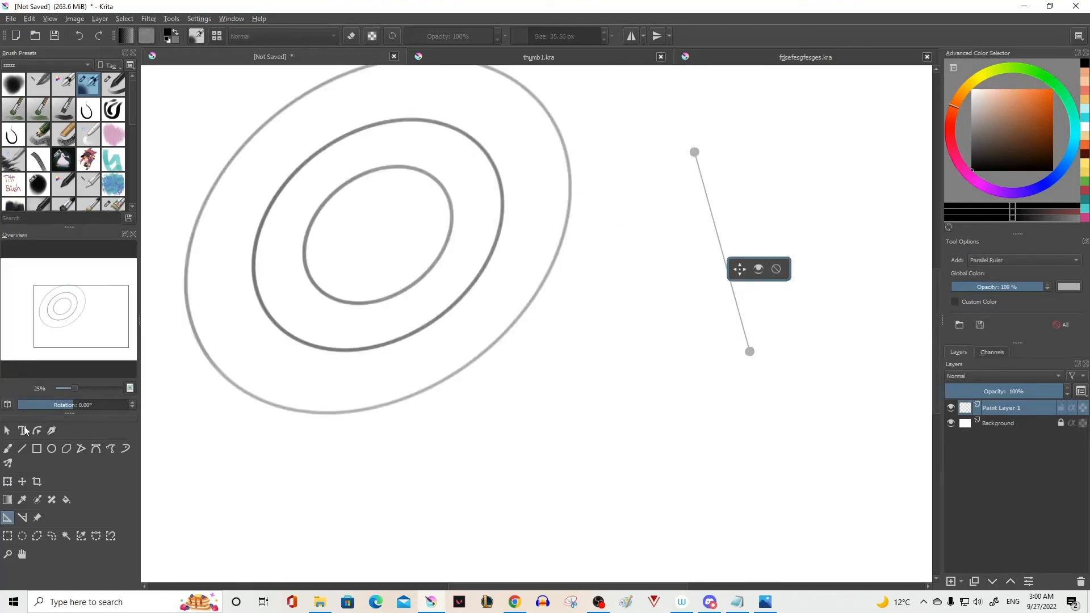
# Paint four slanted parallel lines with the Freehand Brush on both sides of the ruler assistant
pyautogui.click(7, 448)
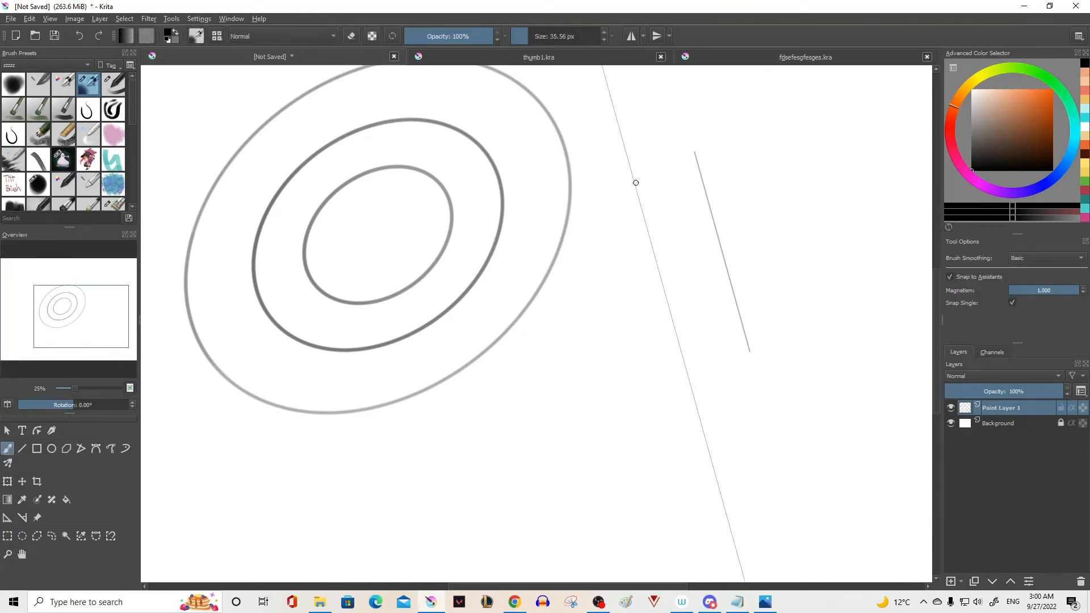
pyautogui.moveTo(639, 175); pyautogui.dragTo(700, 396)
pyautogui.moveTo(736, 148); pyautogui.dragTo(805, 396)
pyautogui.moveTo(663, 144); pyautogui.dragTo(775, 548)
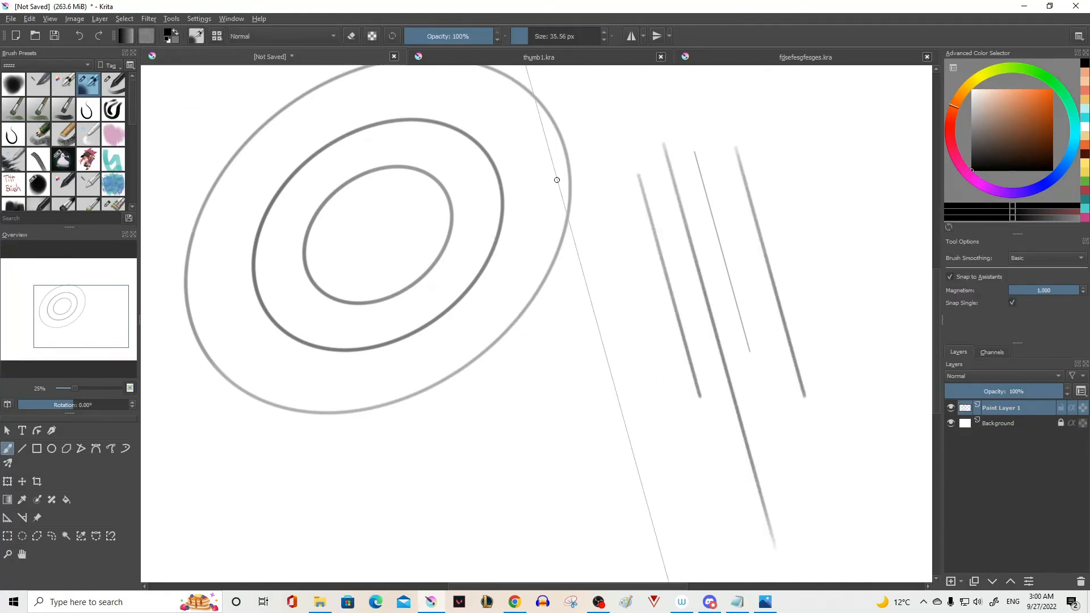
pyautogui.moveTo(588, 111); pyautogui.dragTo(717, 578)
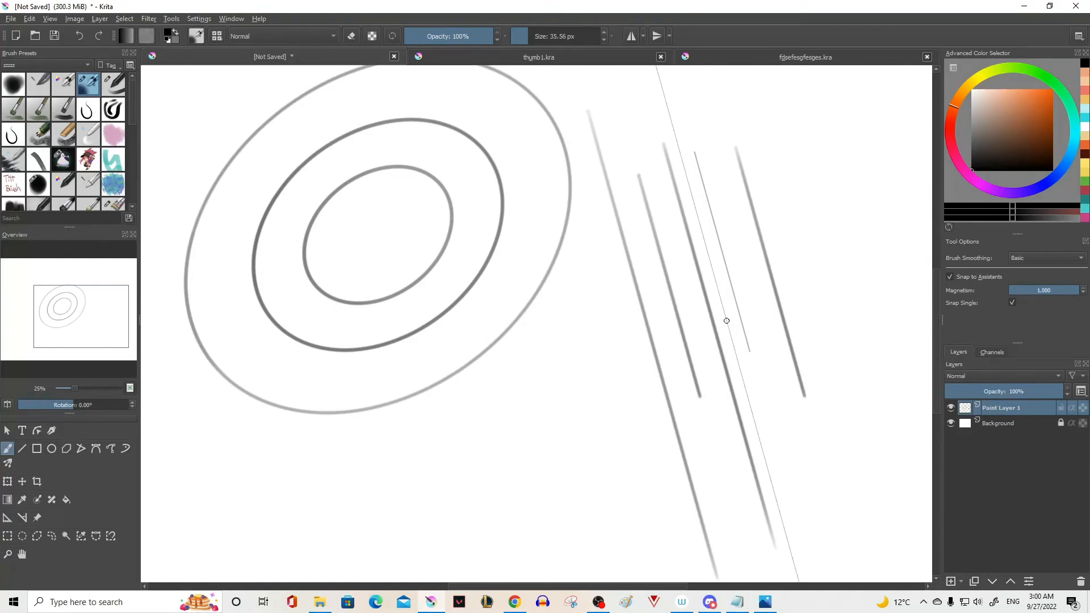
# Remove the Parallel Ruler assistant from between the painted lines
pyautogui.scroll(-1, 726, 321)
pyautogui.click(7, 517)
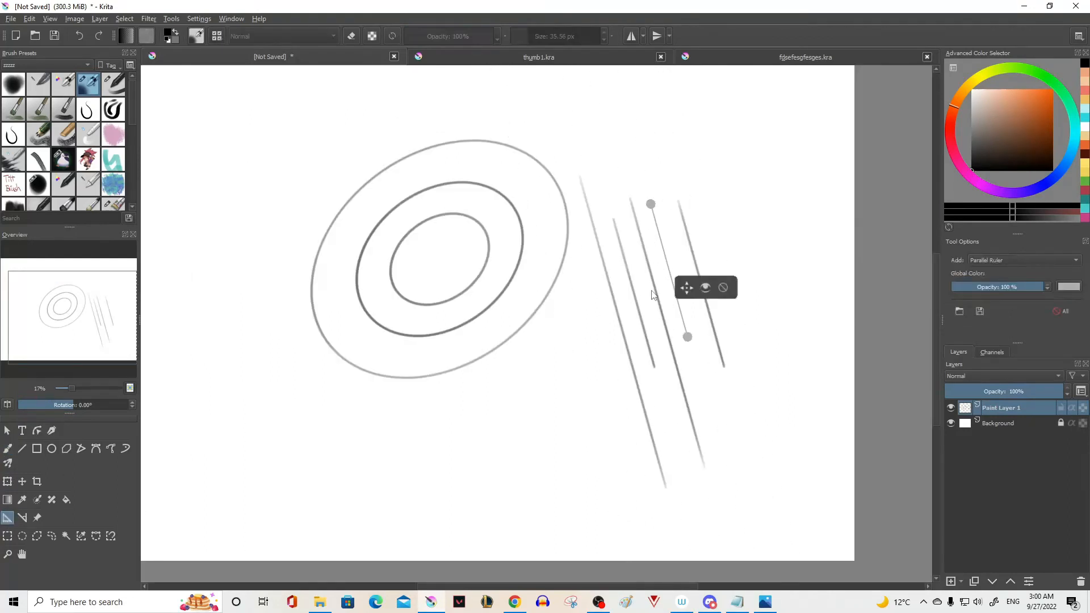
pyautogui.click(722, 289)
# Add a Vanishing Point assistant outside the canvas, to the left of its left edge
pyautogui.scroll(-2, 784, 258)
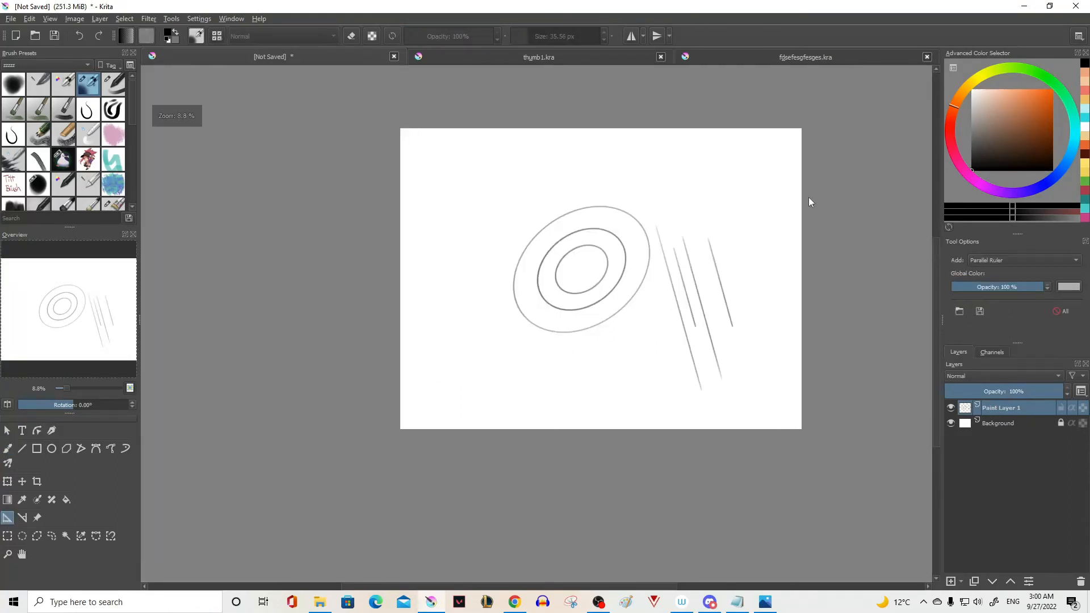
pyautogui.scroll(2, 811, 120)
pyautogui.scroll(3, 812, 117)
pyautogui.click(996, 261)
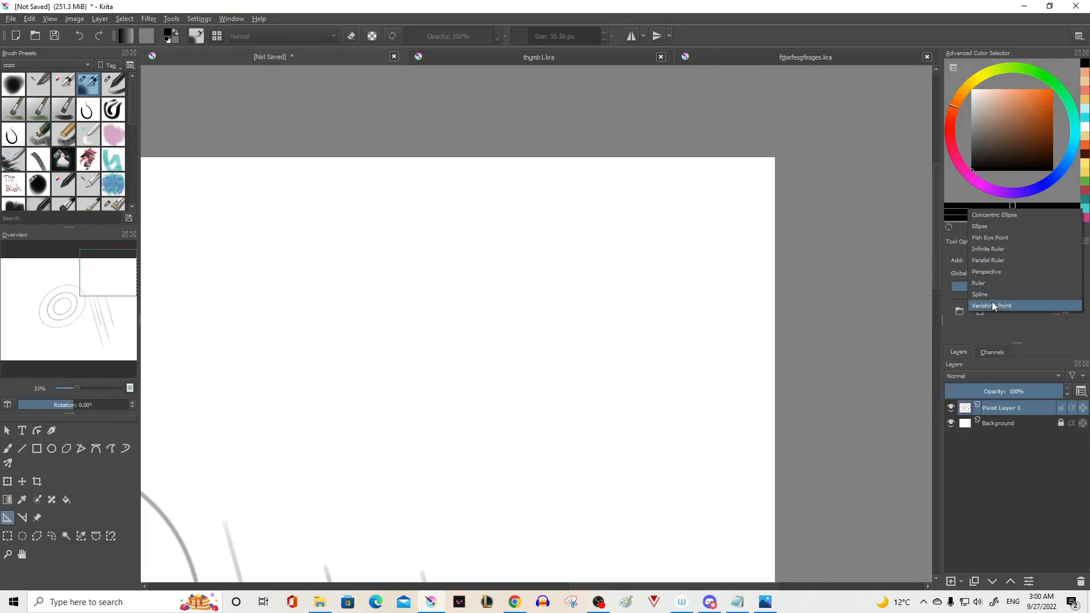
pyautogui.click(988, 306)
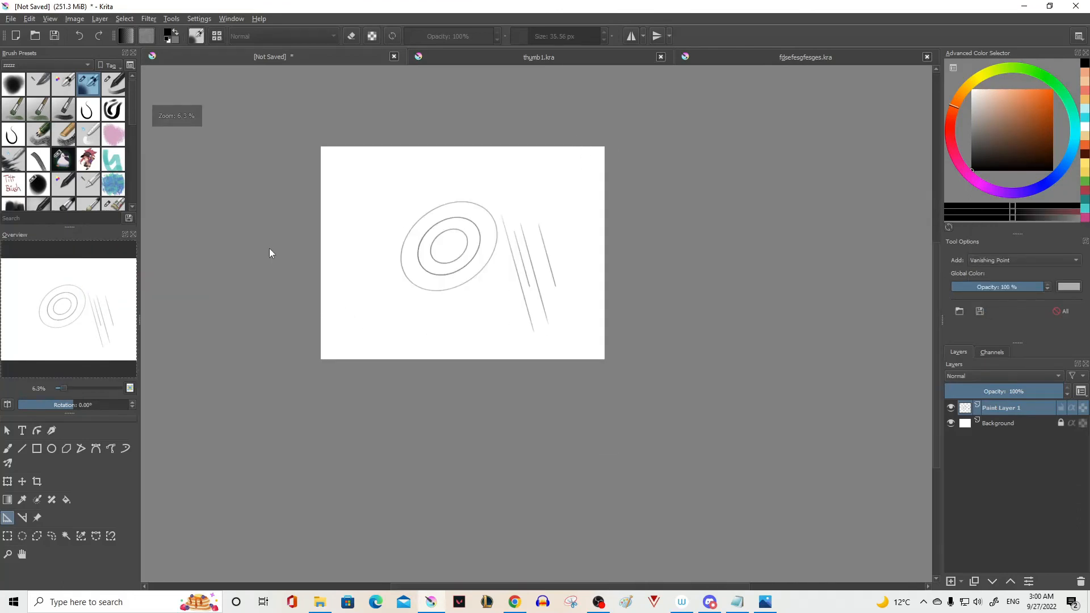
pyautogui.scroll(2, 269, 248)
pyautogui.scroll(-1, 357, 229)
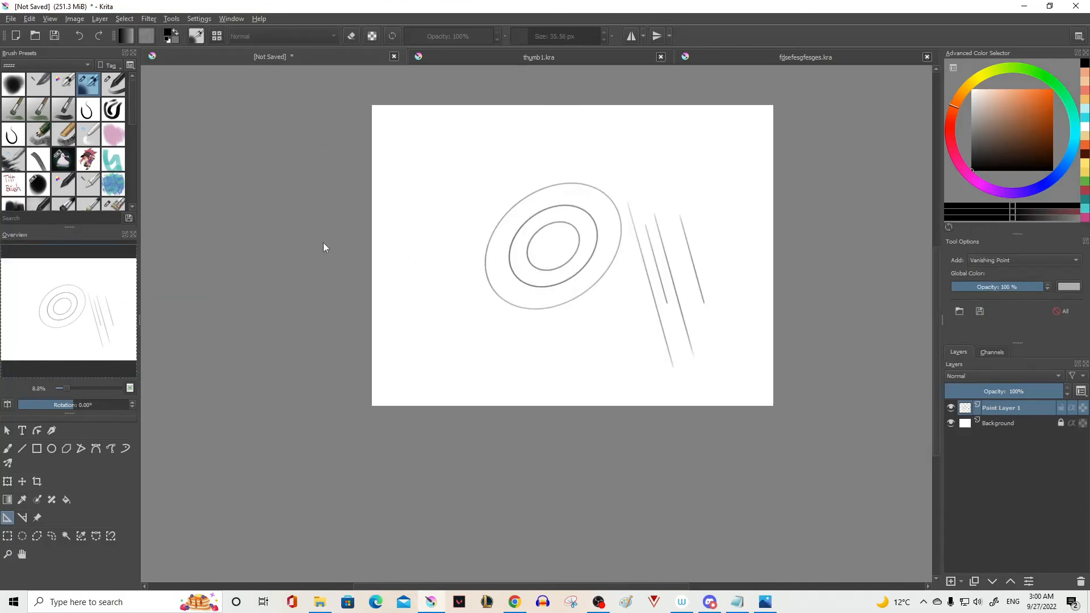
pyautogui.click(311, 254)
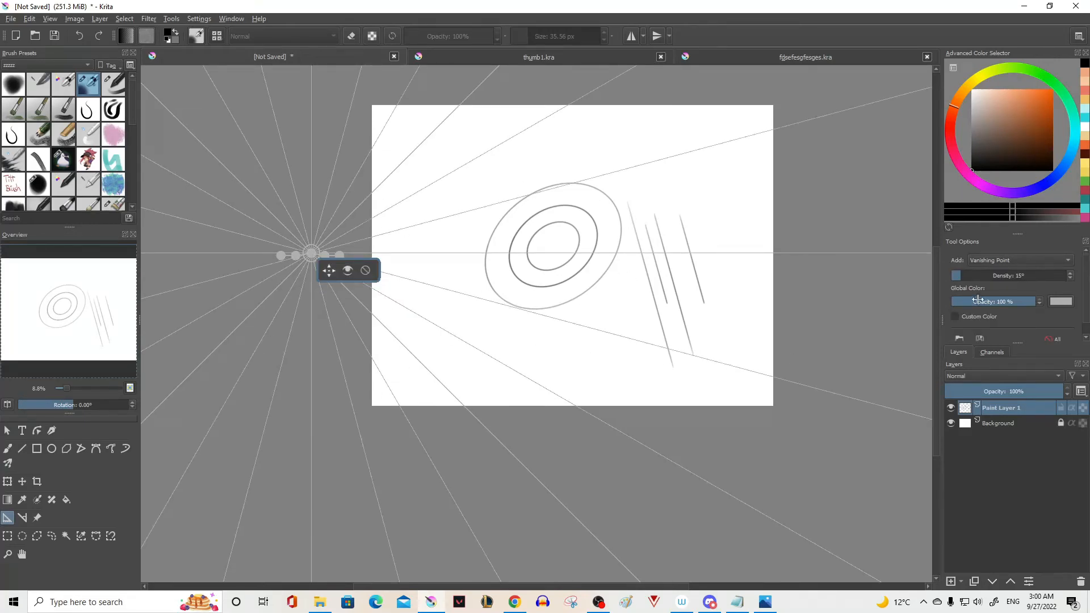
# Set the vanishing point's density to 10° and move the assistant down towards the lower part of the canvas
pyautogui.scroll(-5, 974, 278)
pyautogui.scroll(-1, 388, 369)
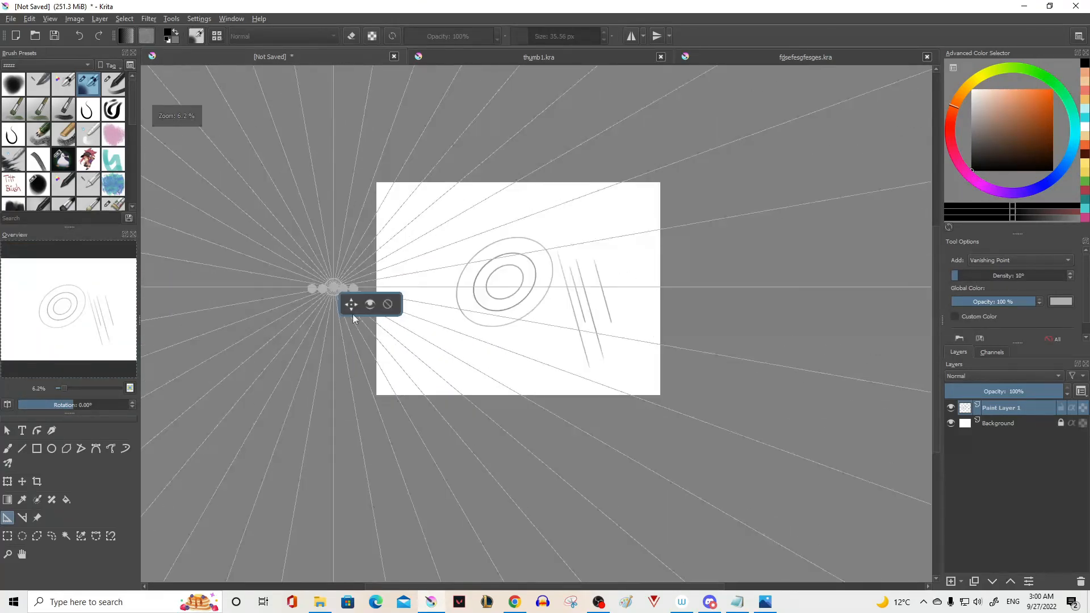
pyautogui.moveTo(353, 307); pyautogui.dragTo(353, 363)
pyautogui.scroll(1, 442, 375)
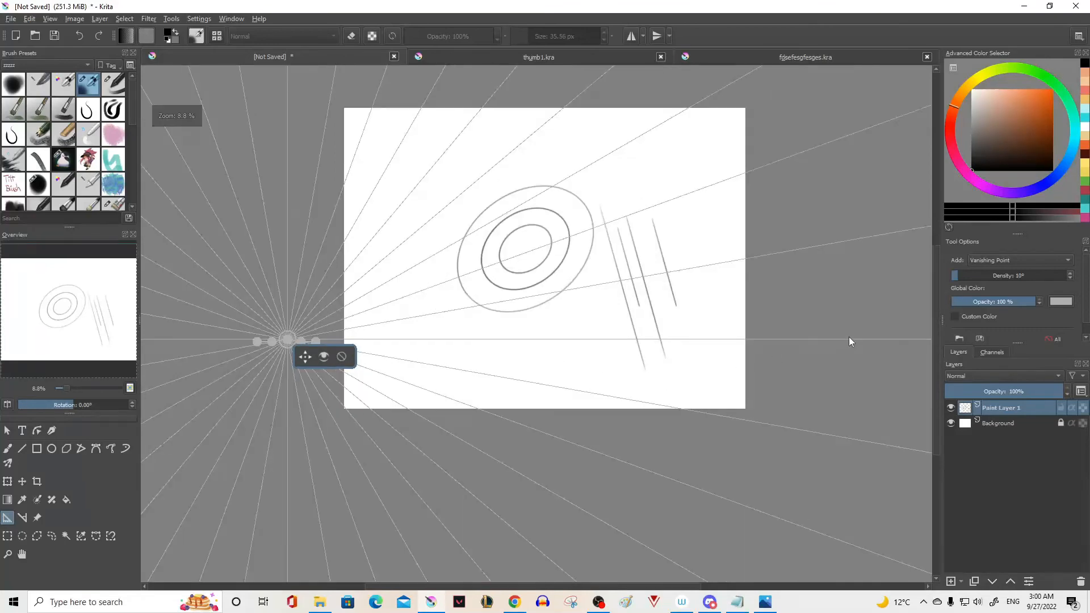
# Add a second vanishing point outside the canvas's right edge, level with the first, and set the guide density to 4°
pyautogui.click(856, 338)
pyautogui.moveTo(872, 355); pyautogui.dragTo(874, 355)
pyautogui.moveTo(969, 281); pyautogui.dragTo(965, 277)
pyautogui.click(305, 355)
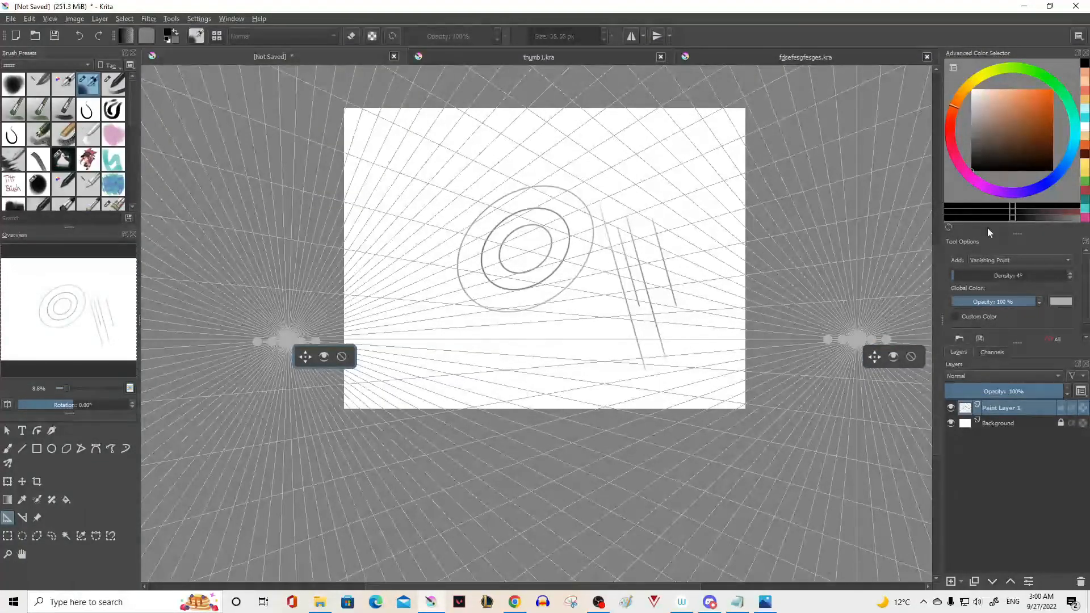
# Add a vertical Parallel Ruler assistant running down the canvas's right edge from its upper-right corner
pyautogui.click(989, 260)
pyautogui.click(985, 217)
pyautogui.scroll(4, 736, 108)
pyautogui.scroll(2, 726, 143)
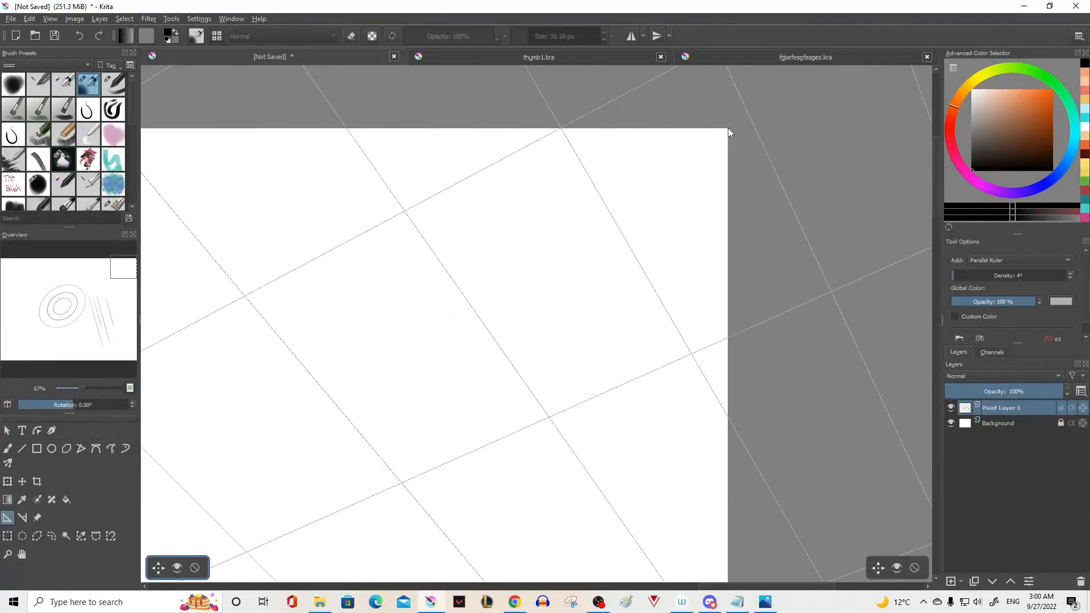
pyautogui.moveTo(727, 128); pyautogui.dragTo(727, 339)
pyautogui.scroll(-5, 525, 227)
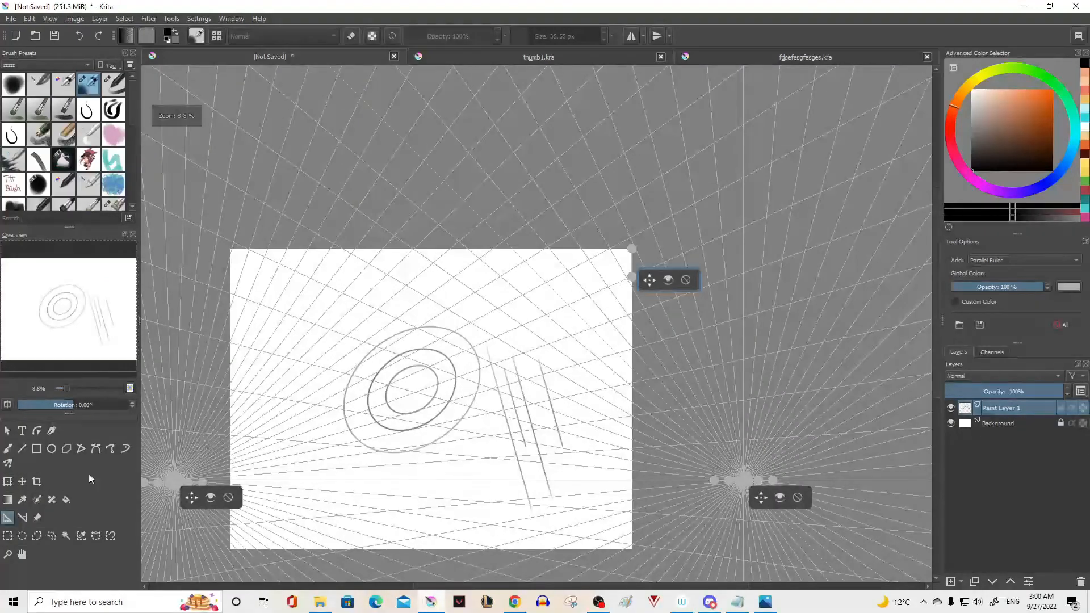
# Draw a box in two-point perspective with the brush below the ellipses, snapping its edges to the vanishing points and the vertical ruler
pyautogui.press('b')
pyautogui.scroll(-1, 513, 268)
pyautogui.scroll(2, 513, 266)
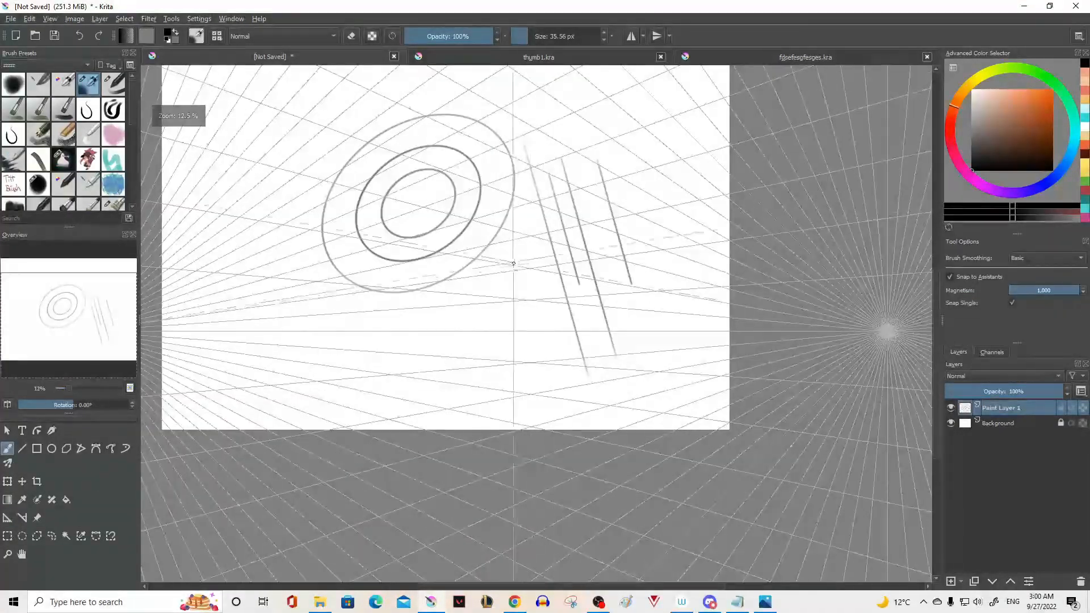
pyautogui.scroll(-2, 514, 264)
pyautogui.scroll(2, 441, 264)
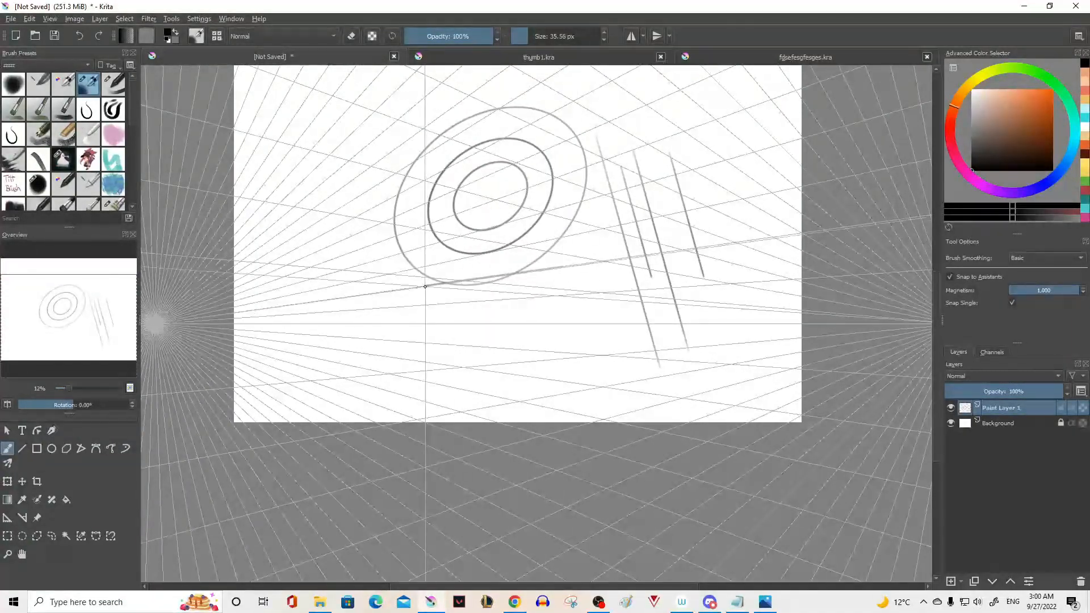
pyautogui.moveTo(424, 286)
pyautogui.mouseDown()
pyautogui.moveTo(425, 364)
pyautogui.moveTo(411, 381)
pyautogui.moveTo(578, 412)
pyautogui.moveTo(556, 369)
pyautogui.moveTo(561, 284)
pyautogui.moveTo(574, 269)
pyautogui.moveTo(623, 278)
pyautogui.moveTo(623, 382)
pyautogui.mouseUp()
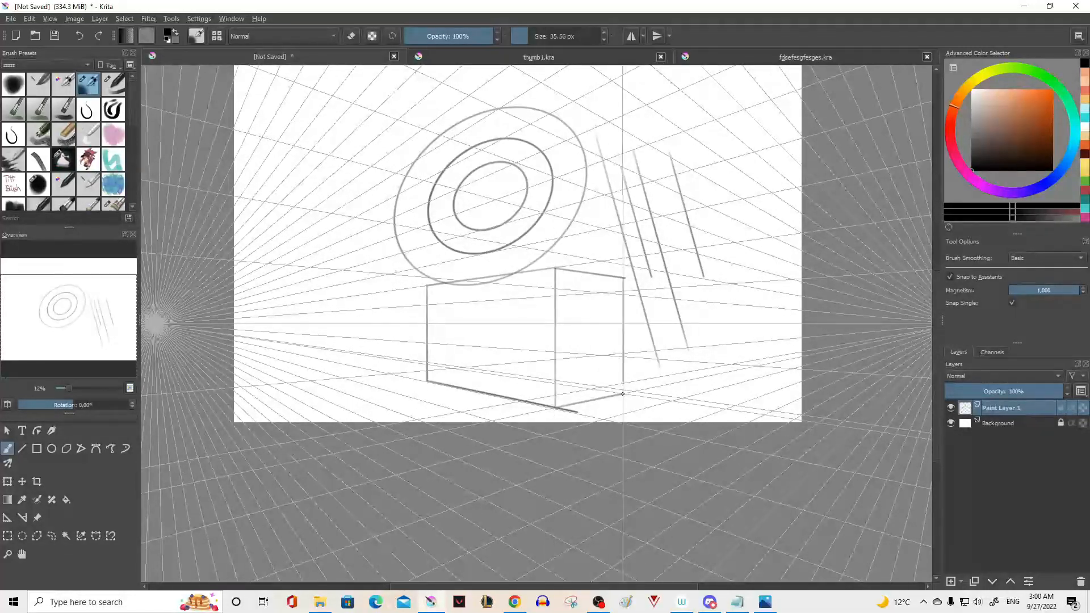
pyautogui.moveTo(555, 405); pyautogui.dragTo(622, 394)
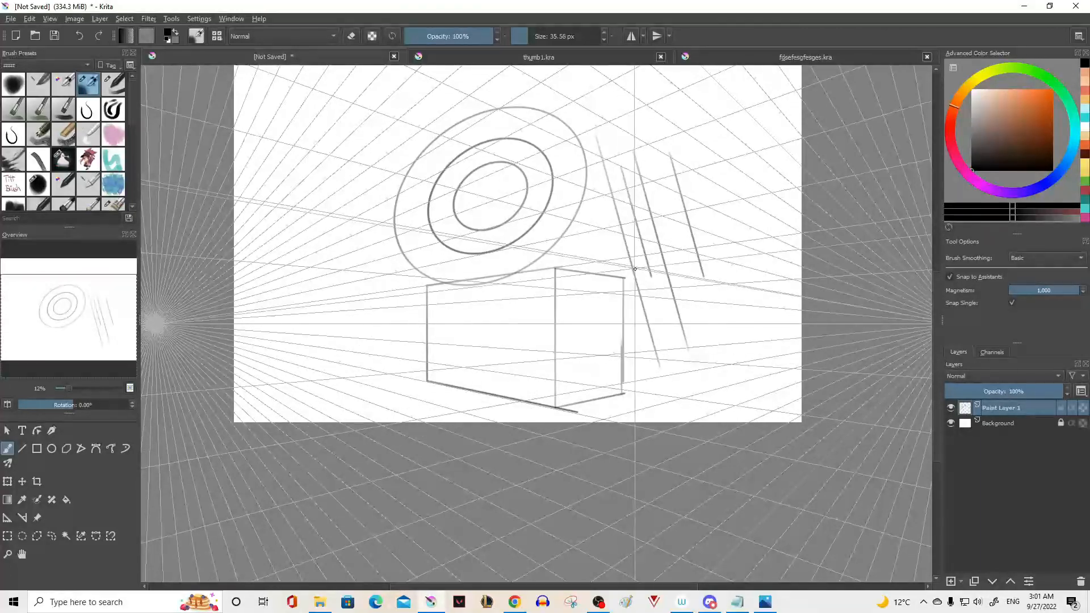
# Delete the parallel ruler and both vanishing point assistants from the document
pyautogui.scroll(-2, 623, 302)
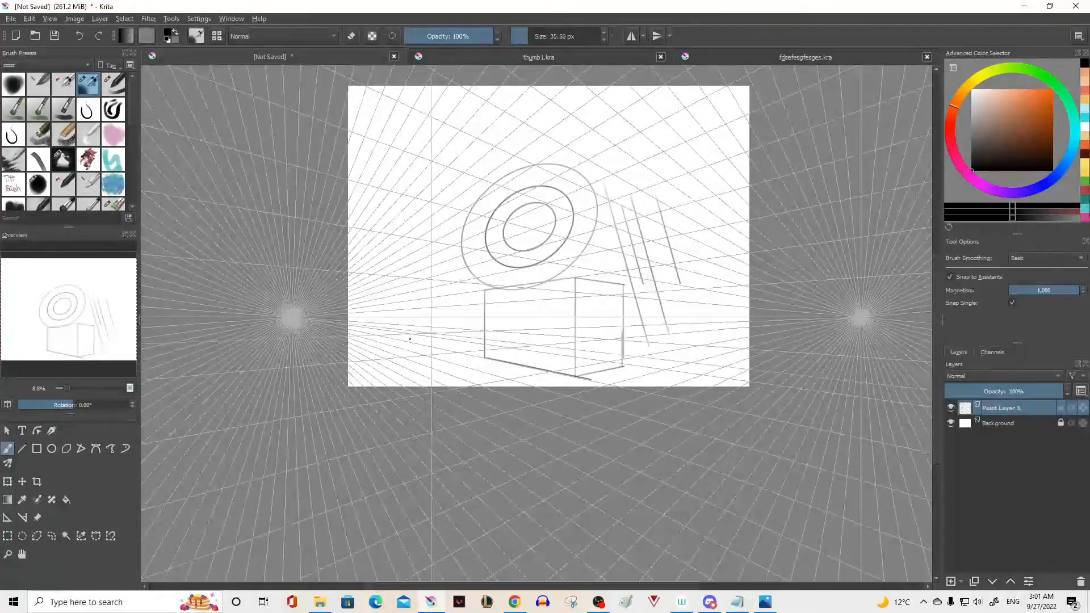
pyautogui.scroll(-2, 470, 304)
pyautogui.scroll(2, 552, 242)
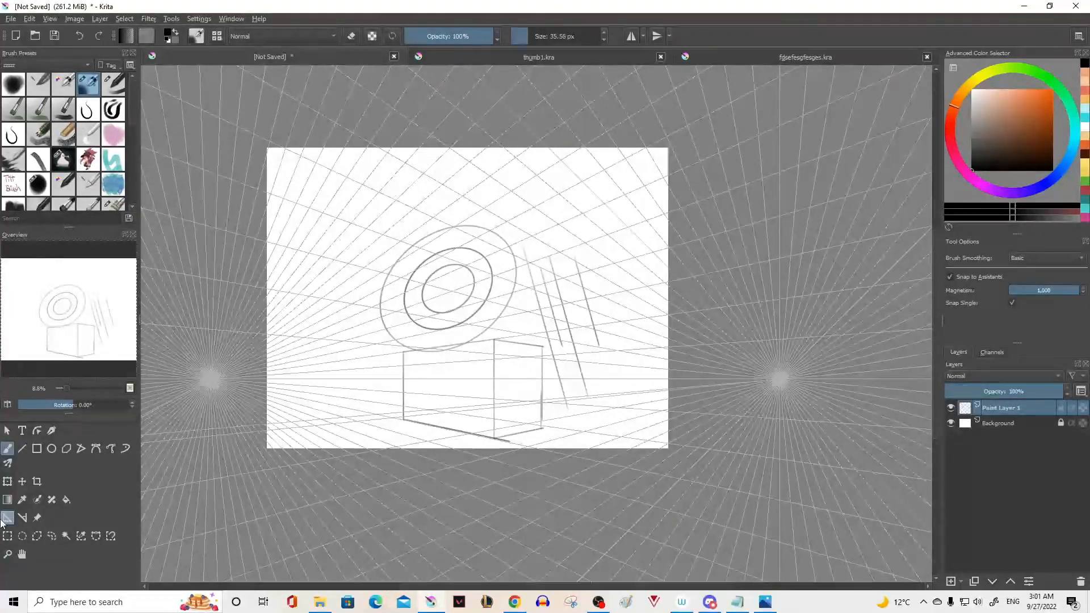
pyautogui.scroll(-1, 543, 258)
pyautogui.scroll(1, 543, 258)
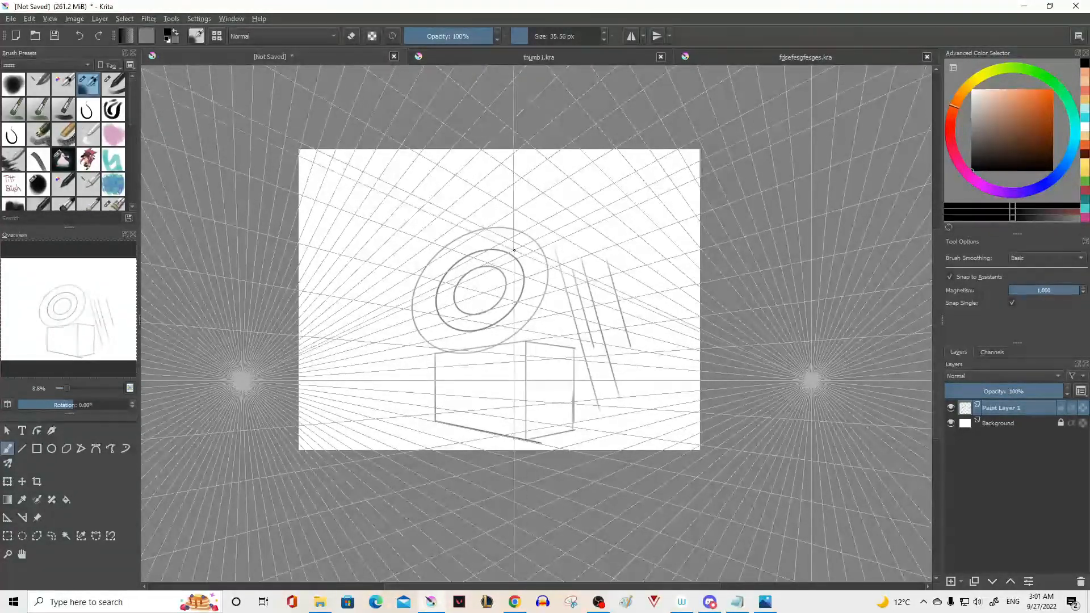
pyautogui.click(8, 517)
pyautogui.click(752, 181)
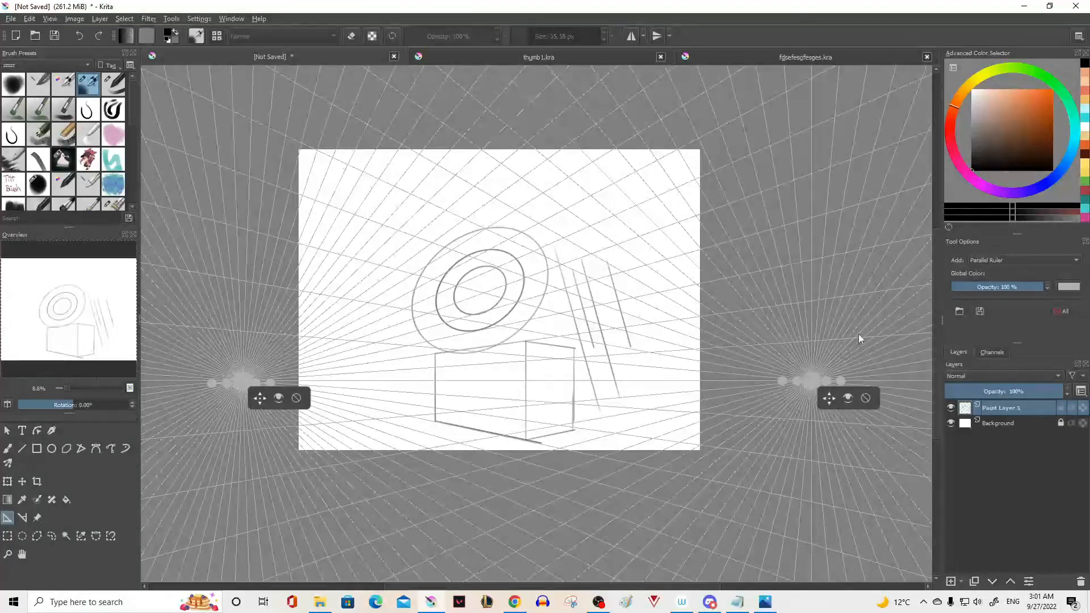
pyautogui.click(865, 398)
pyautogui.click(297, 398)
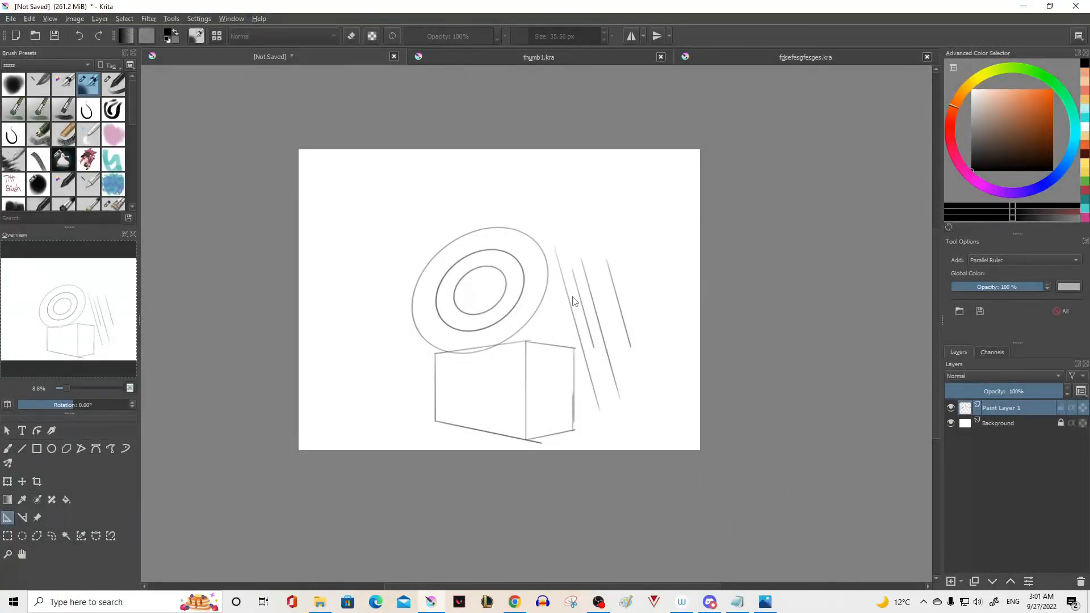
# Delete the paint layer with the practice drawings and add a fresh paint layer above the background
pyautogui.scroll(1, 511, 300)
pyautogui.hotkey('shift', 'Delete')
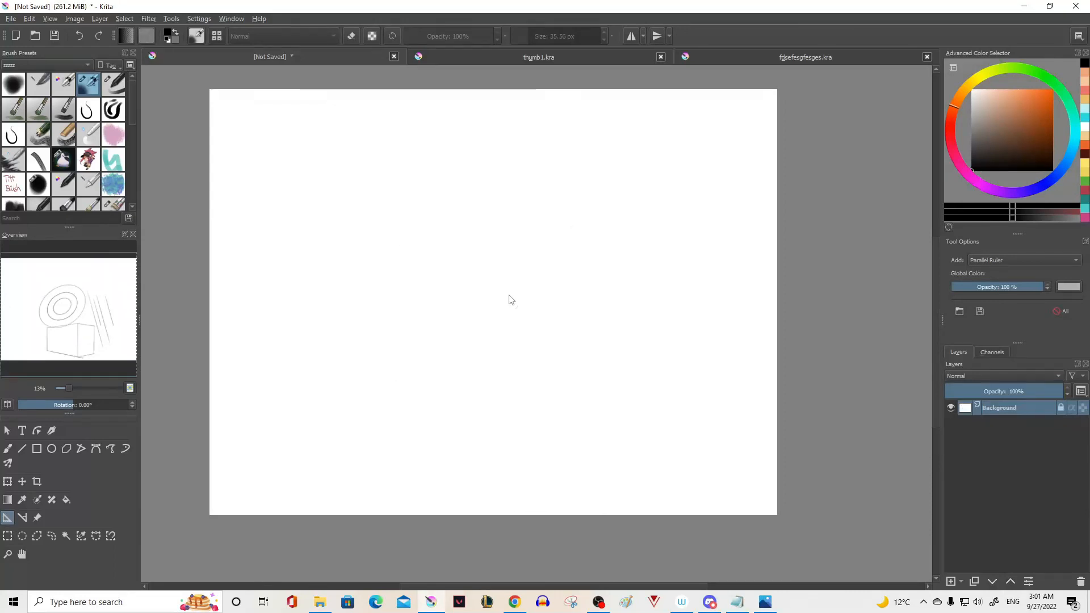
pyautogui.press('Insert')
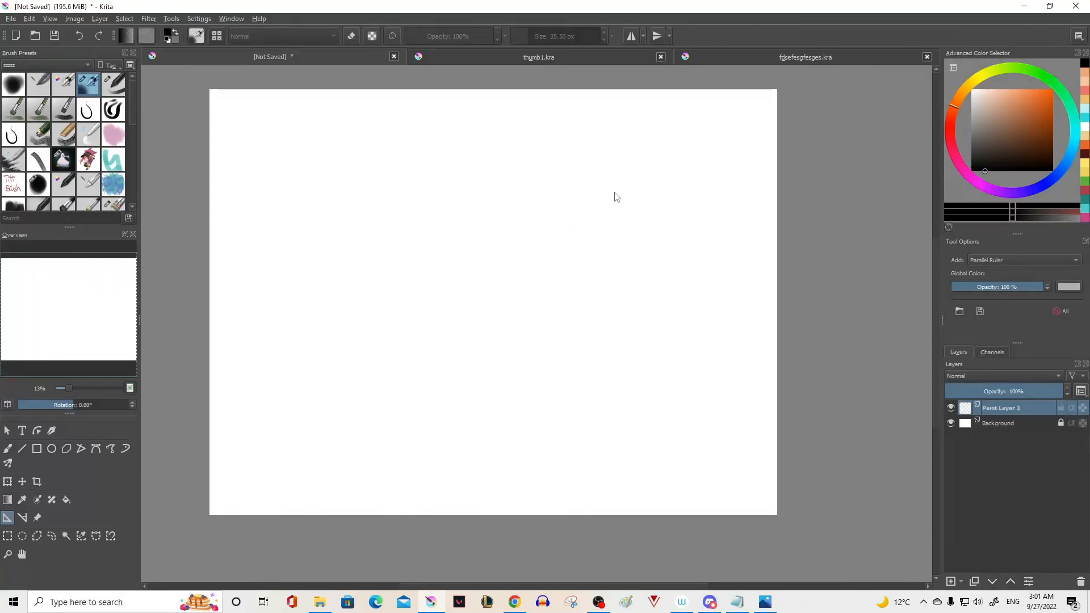
# Scribble a dark mark with a 207.39 px brush and paint broad black strokes over it using a soft 649.35 px brush preset
pyautogui.scroll(1, 610, 195)
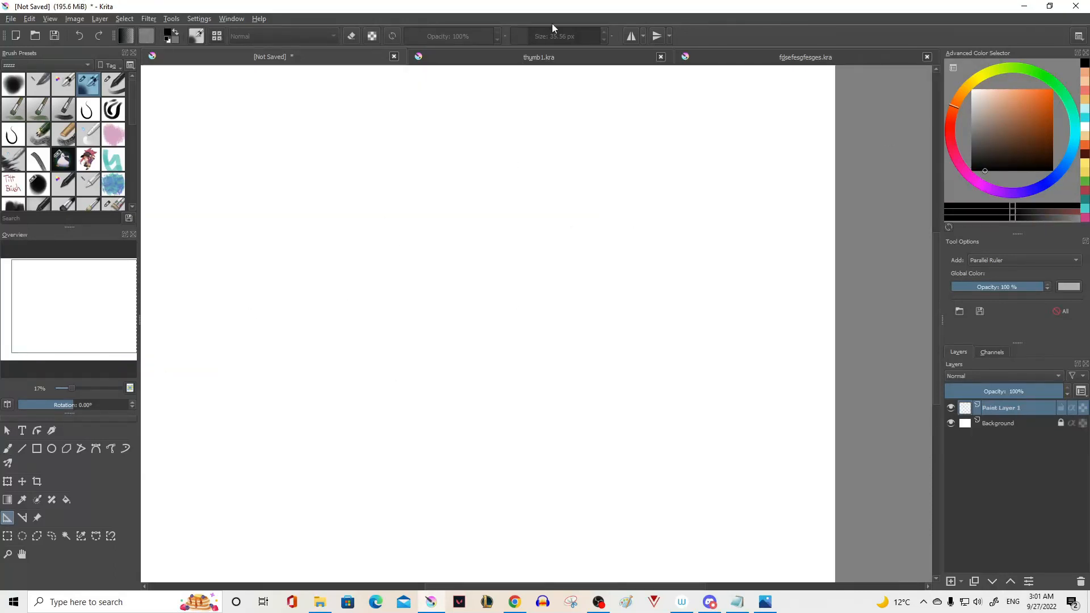
pyautogui.click(9, 448)
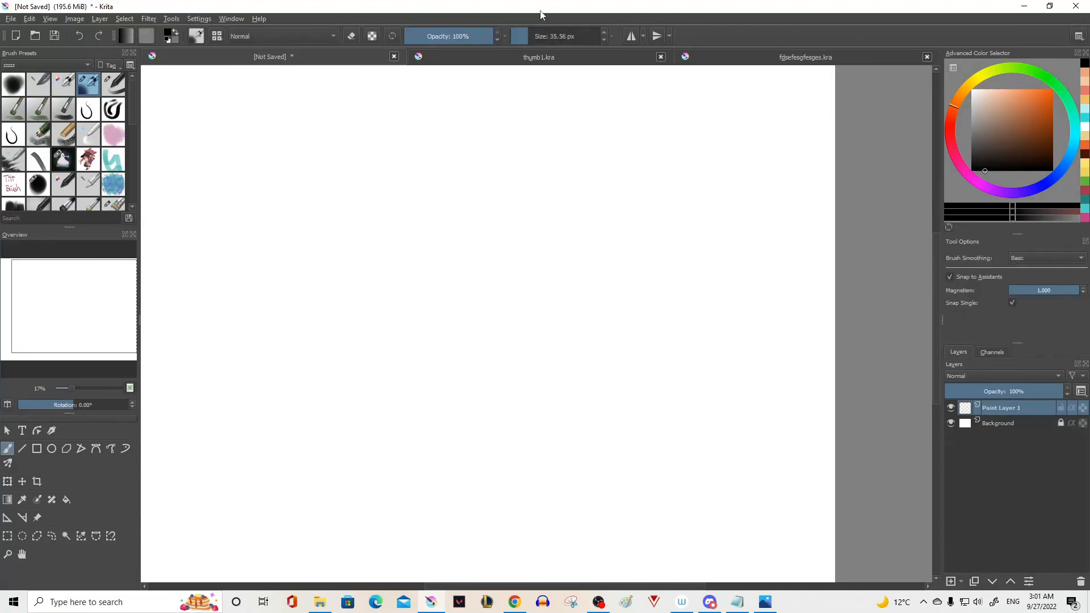
pyautogui.click(541, 36)
pyautogui.moveTo(477, 278); pyautogui.dragTo(512, 271)
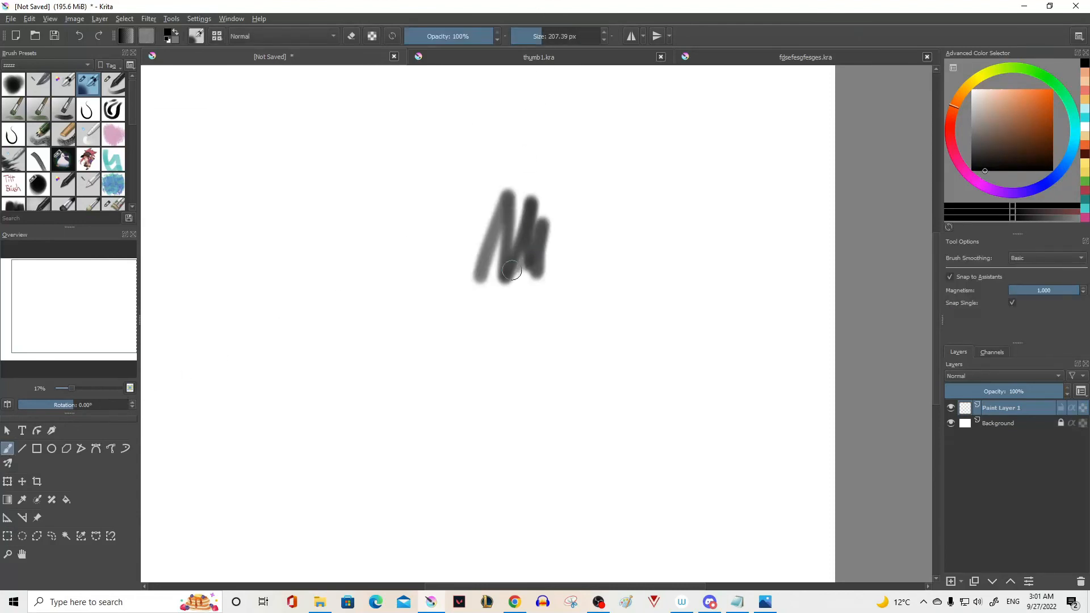
pyautogui.click(62, 159)
pyautogui.moveTo(505, 170)
pyautogui.mouseDown()
pyautogui.moveTo(474, 181)
pyautogui.moveTo(483, 295)
pyautogui.mouseUp()
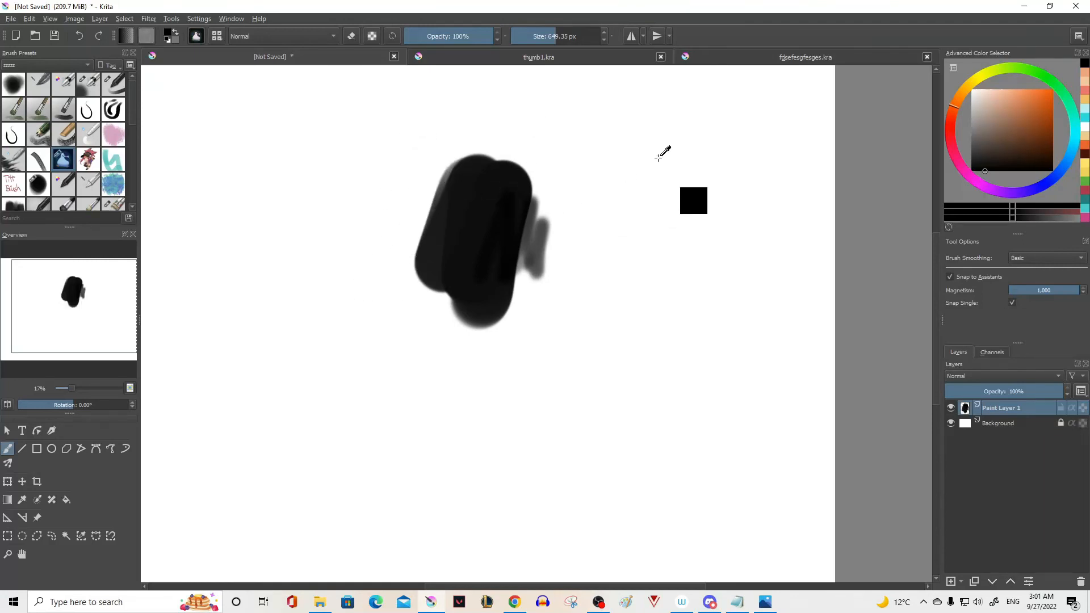
# Sample light and dark tones from the canvas and paint overlapping grey strokes beside the left part of the black patch
pyautogui.keyDown('ctrl'); pyautogui.click(392, 134); pyautogui.keyUp('ctrl')
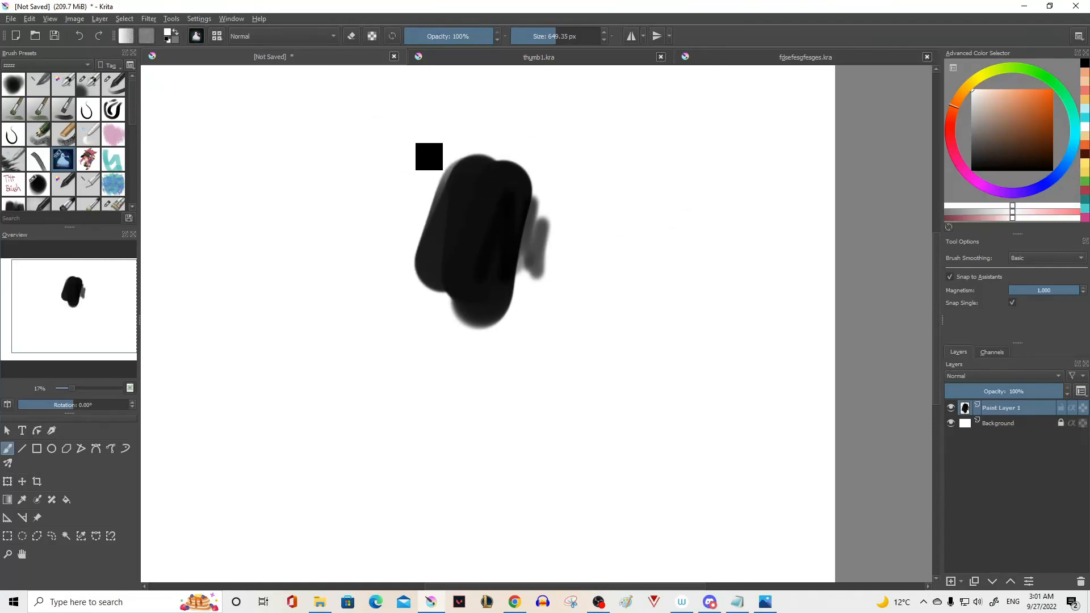
pyautogui.keyDown('ctrl'); pyautogui.click(495, 207); pyautogui.keyUp('ctrl')
pyautogui.moveTo(456, 170)
pyautogui.mouseDown()
pyautogui.moveTo(409, 239)
pyautogui.moveTo(347, 229)
pyautogui.moveTo(401, 255)
pyautogui.moveTo(421, 327)
pyautogui.mouseUp()
pyautogui.keyDown('ctrl'); pyautogui.click(407, 172); pyautogui.keyUp('ctrl')
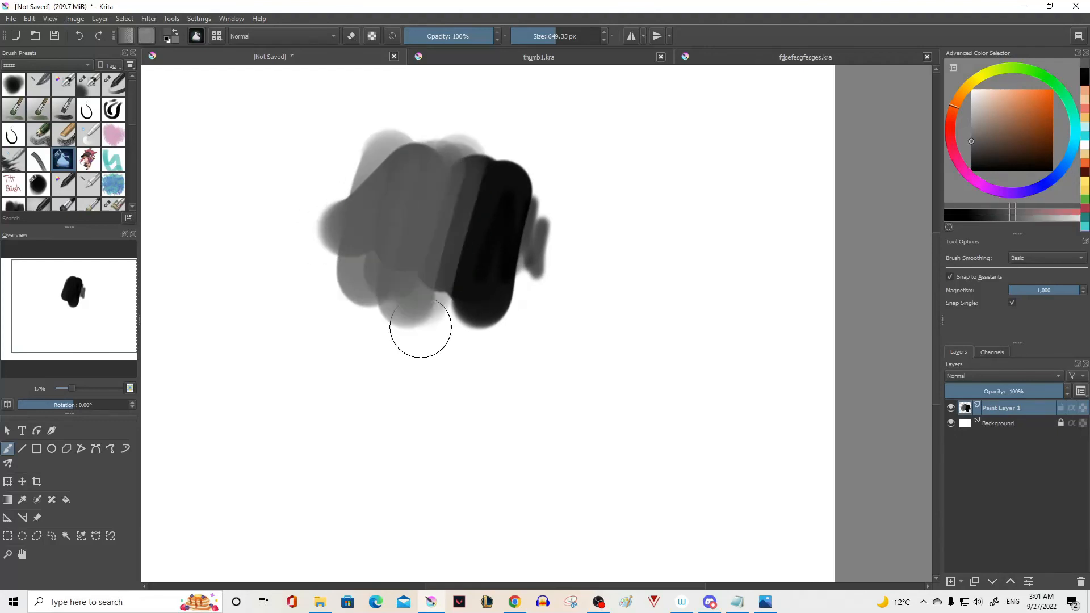
# Blend the grey area into the black one by repeatedly sampling in-between tones and stroking along their boundary
pyautogui.keyDown('ctrl'); pyautogui.click(481, 236); pyautogui.keyUp('ctrl')
pyautogui.moveTo(485, 183)
pyautogui.mouseDown()
pyautogui.moveTo(441, 313)
pyautogui.moveTo(424, 324)
pyautogui.mouseUp()
pyautogui.keyDown('ctrl'); pyautogui.click(424, 217); pyautogui.keyUp('ctrl')
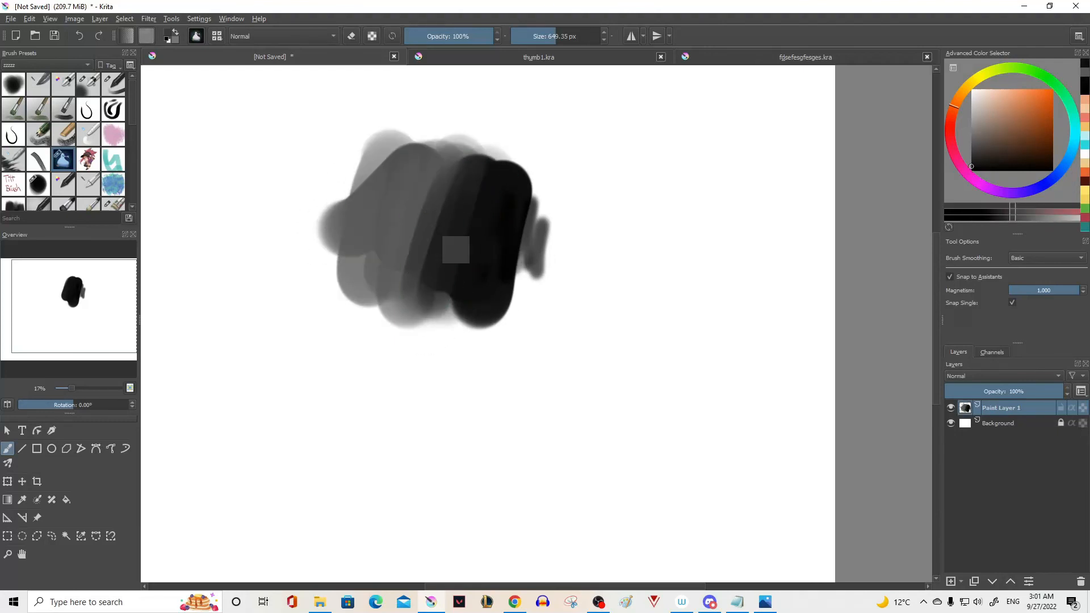
pyautogui.moveTo(458, 183); pyautogui.dragTo(435, 257)
pyautogui.moveTo(452, 213); pyautogui.dragTo(421, 291)
pyautogui.keyDown('ctrl'); pyautogui.click(413, 203); pyautogui.keyUp('ctrl')
pyautogui.moveTo(427, 186)
pyautogui.mouseDown()
pyautogui.moveTo(441, 180)
pyautogui.moveTo(429, 261)
pyautogui.mouseUp()
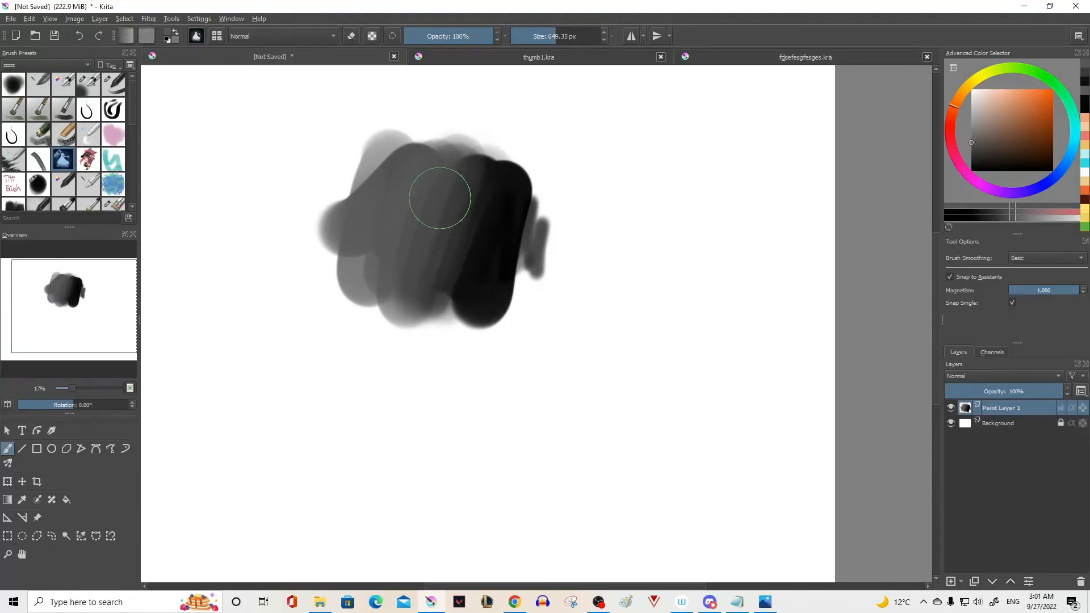
# Mirror the canvas view horizontally to check the painting and flip it back to its normal orientation
pyautogui.scroll(-2, 392, 206)
pyautogui.scroll(2, 418, 214)
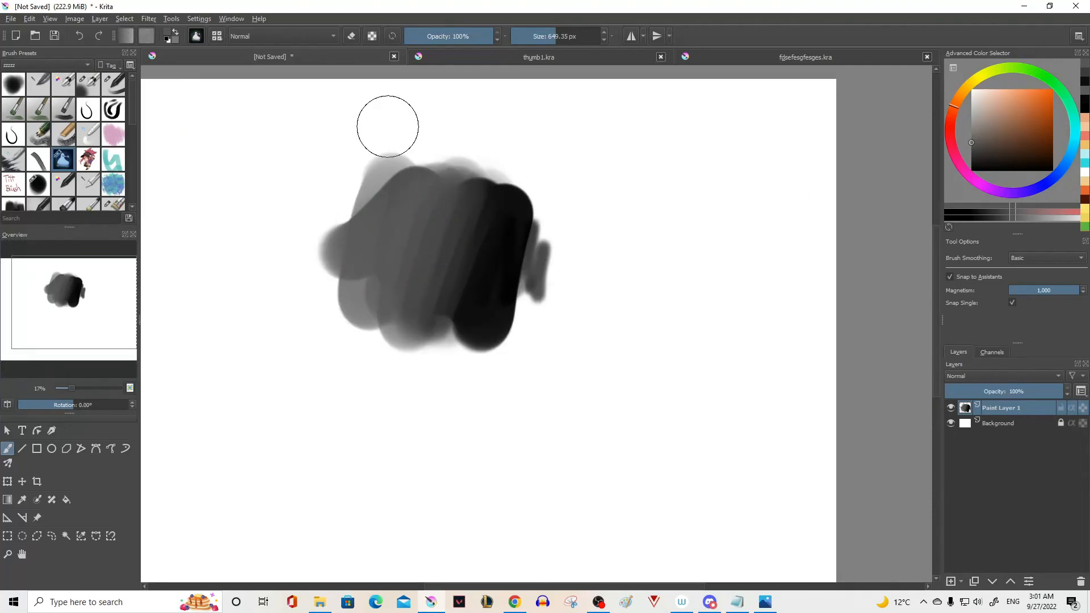
pyautogui.press('m')
pyautogui.scroll(-1, 597, 146)
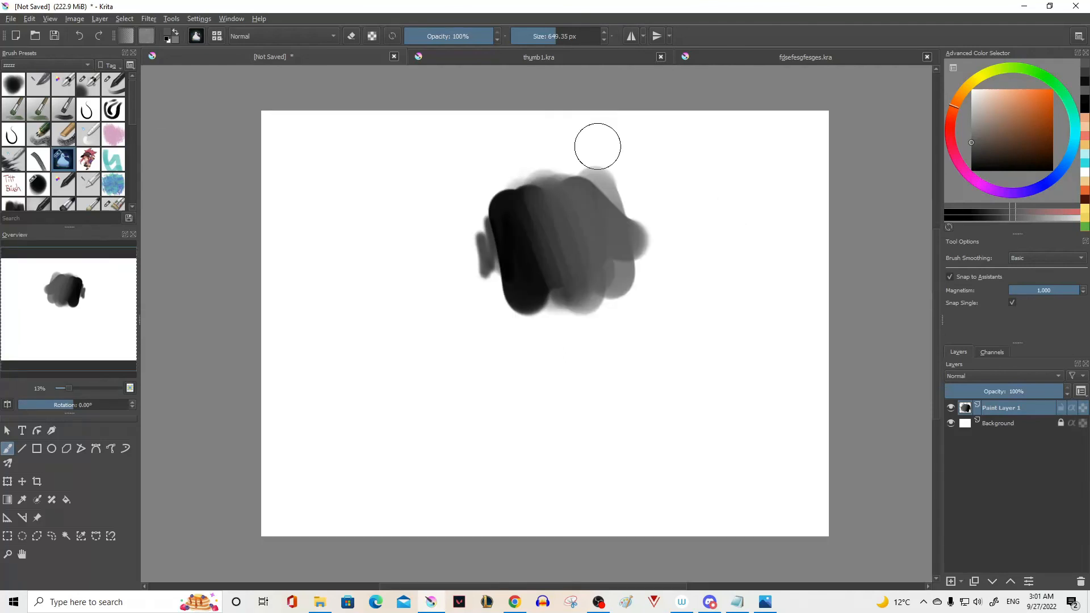
pyautogui.press('m')
pyautogui.scroll(1, 467, 211)
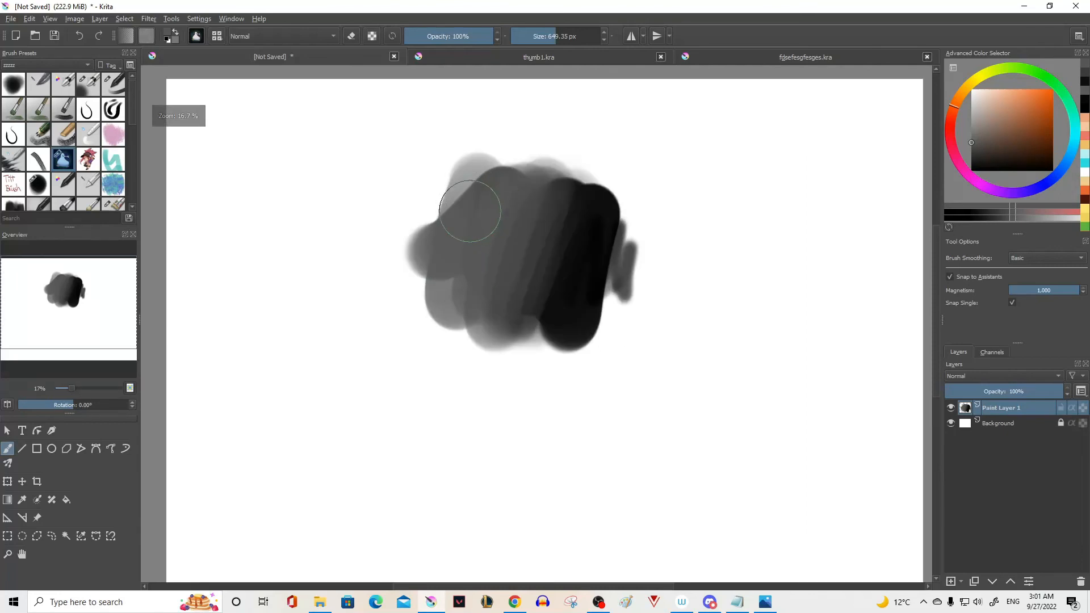